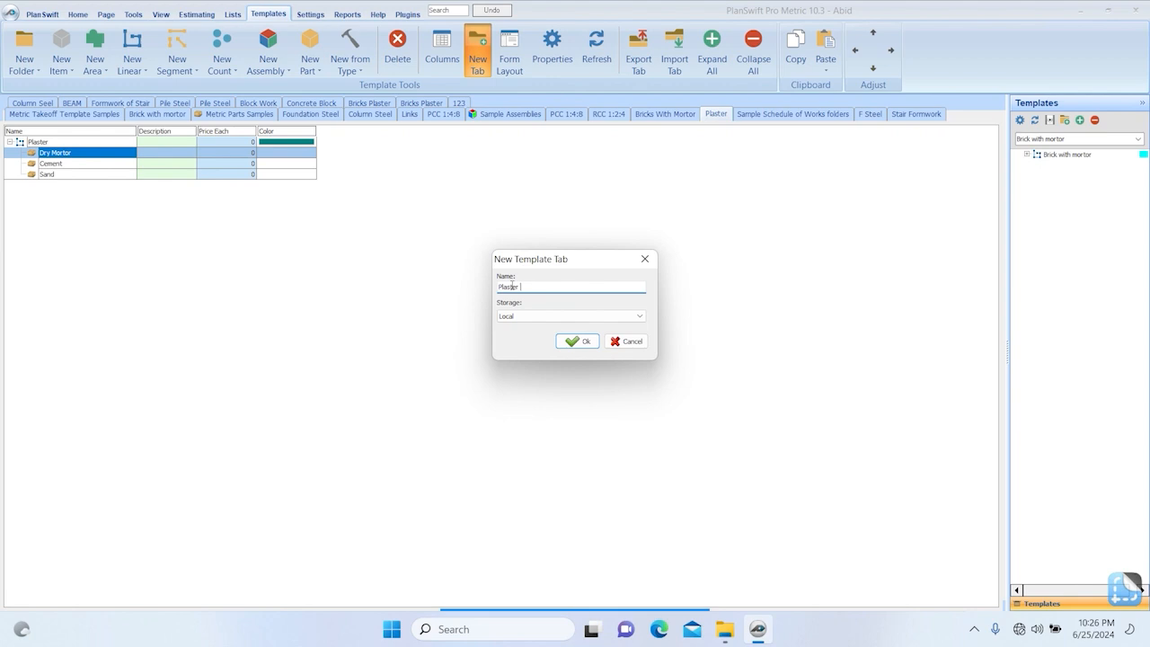
Step: Create a template tab named "wall Plaster" and add a linear item named "Plaster" to it
left_click_drag(499, 286, 504, 286)
left_click(583, 342)
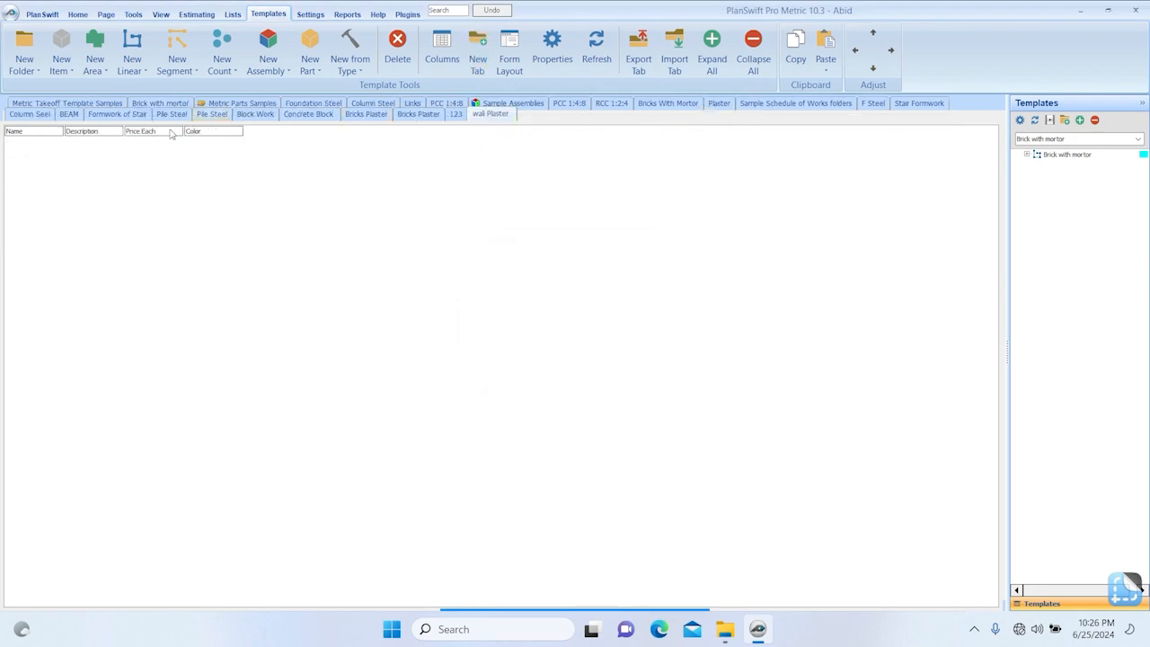
left_click(132, 40)
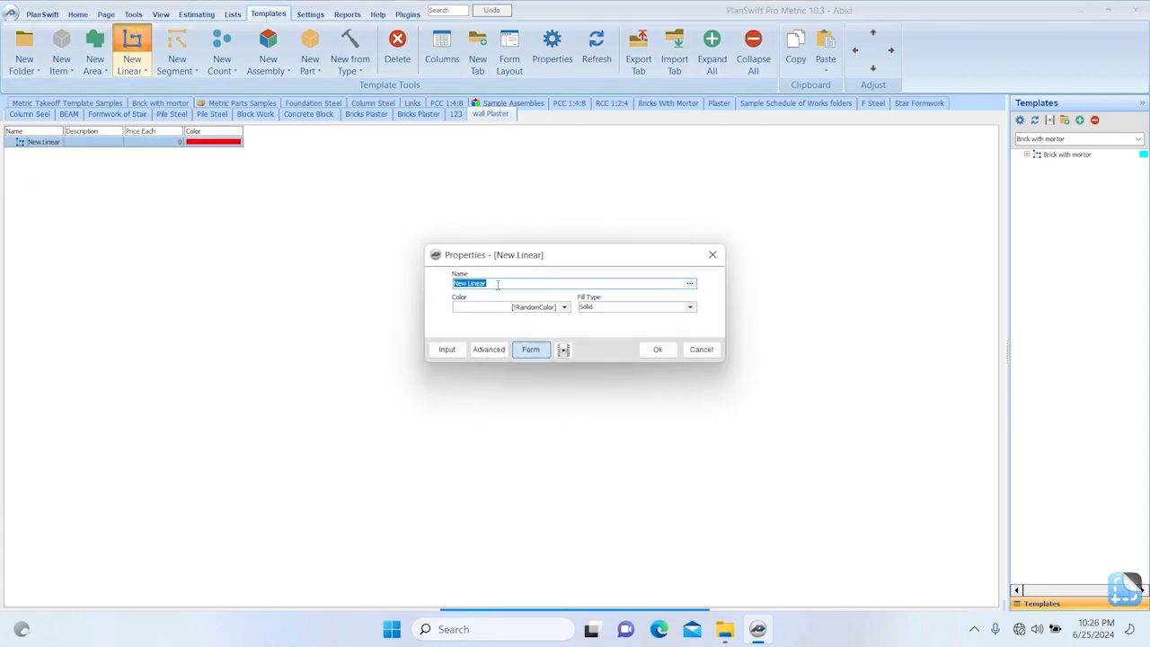
type("Plaster")
key("Return")
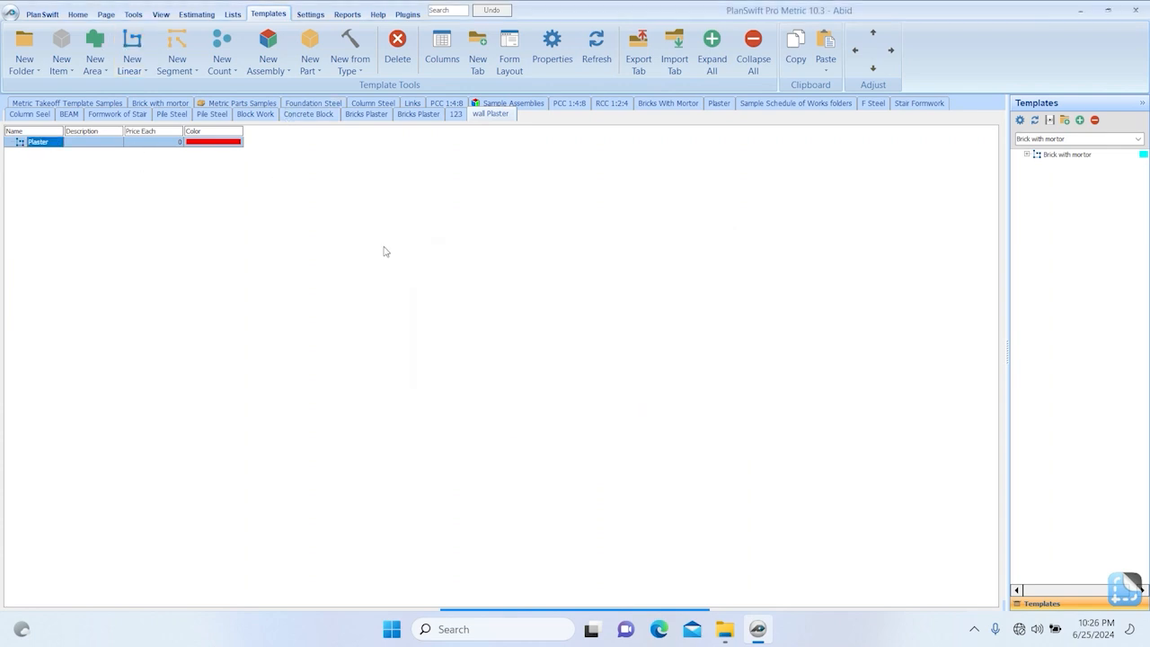
Step: Add a material part named "Dry Mortor" below the Plaster item
left_click(310, 40)
left_click(474, 307)
type("Dry Mortor")
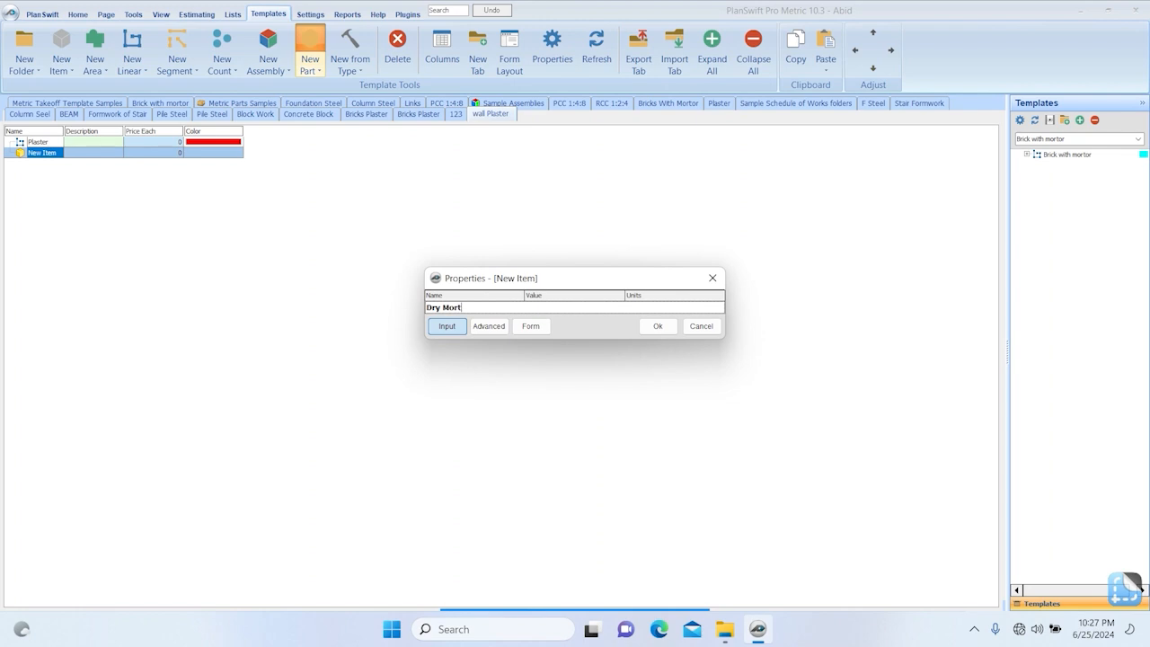
left_click(656, 327)
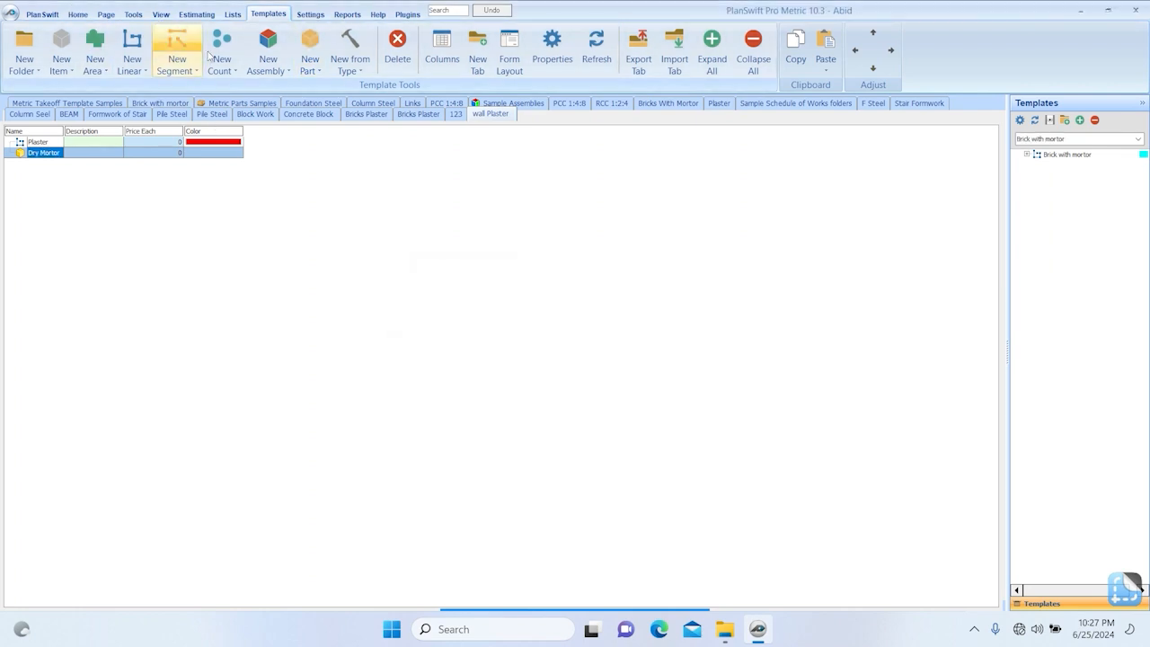
Step: Add a second material part named "Cement" below Dry Mortor
left_click(306, 43)
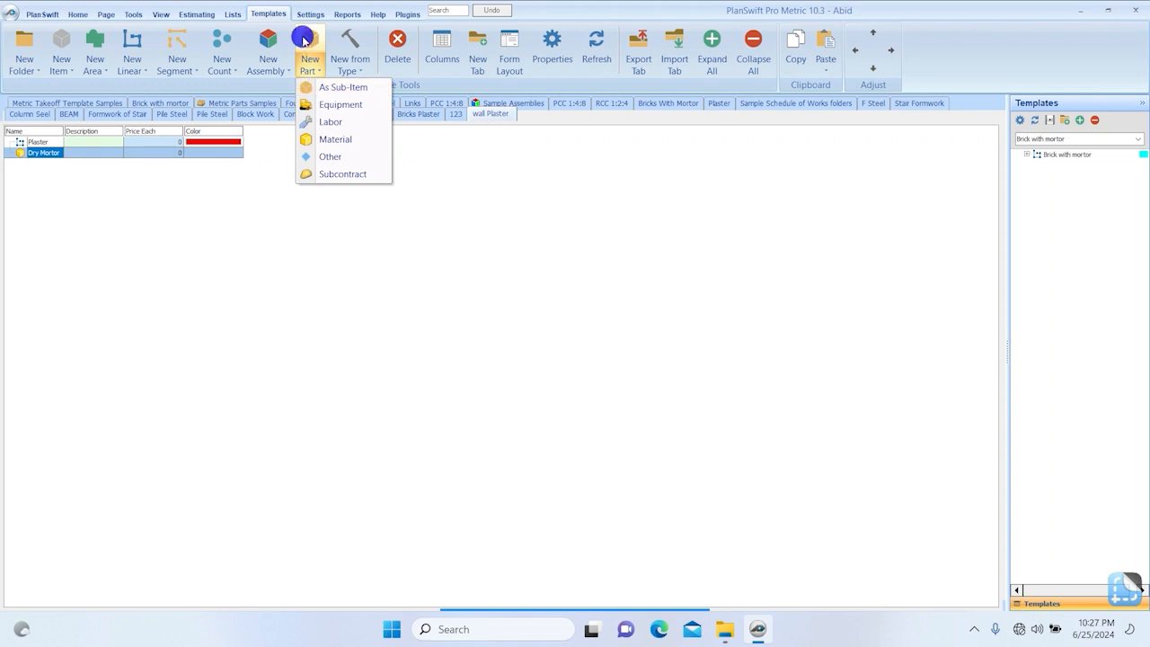
left_click(335, 139)
left_click(476, 310)
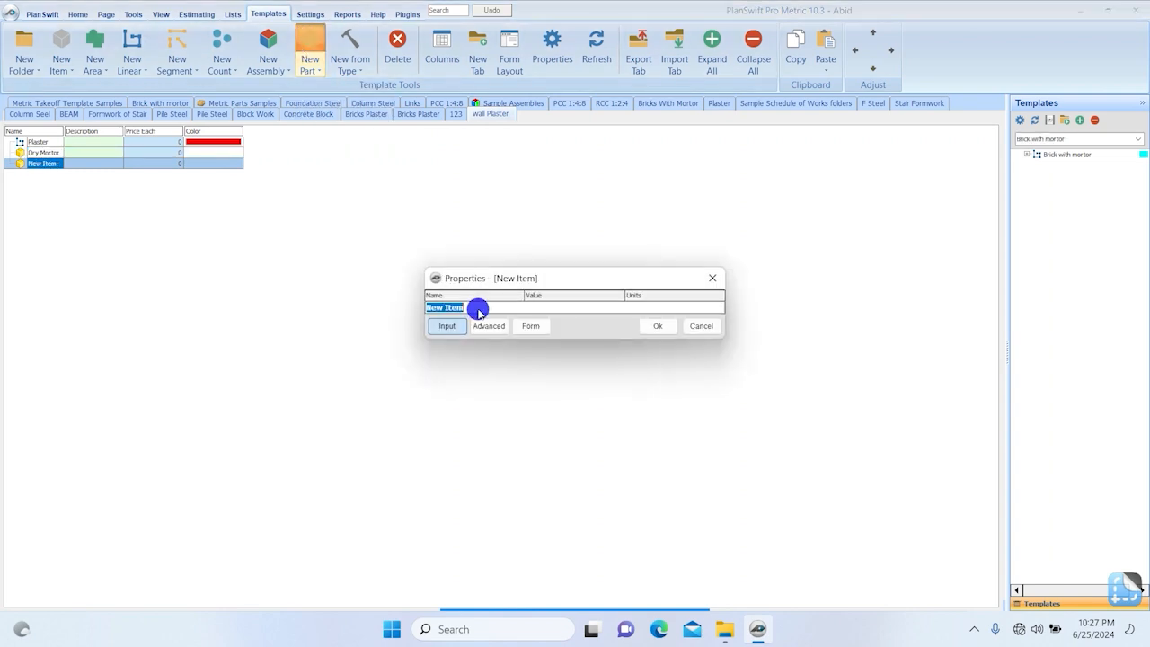
type("Sand")
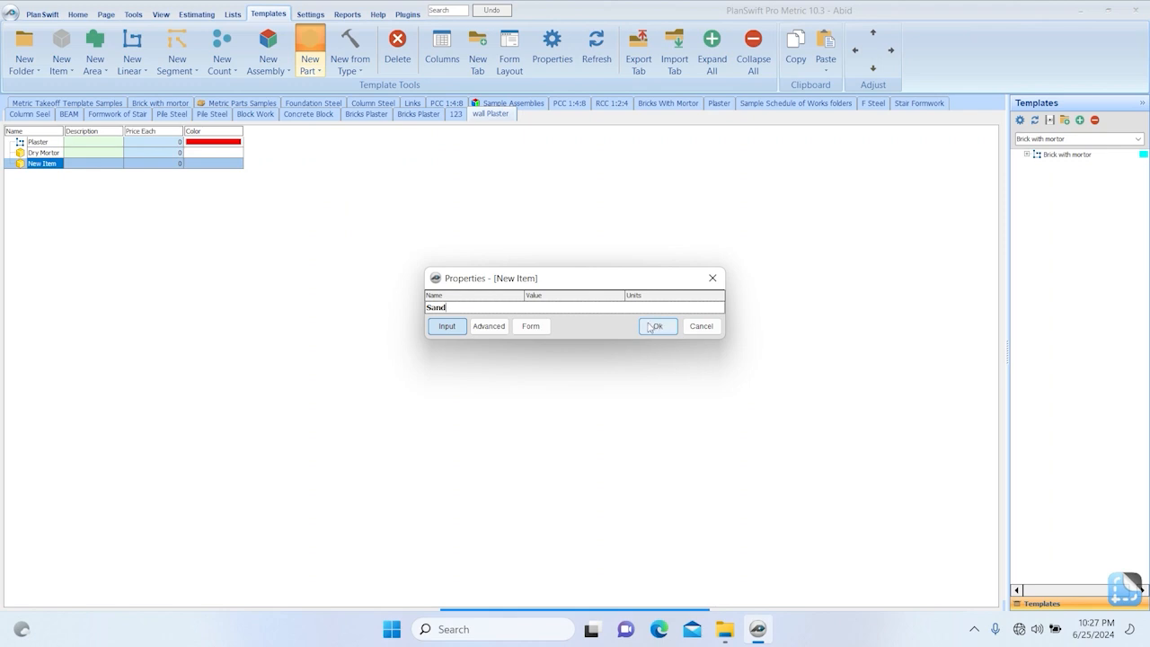
left_click(399, 298)
type("Cement")
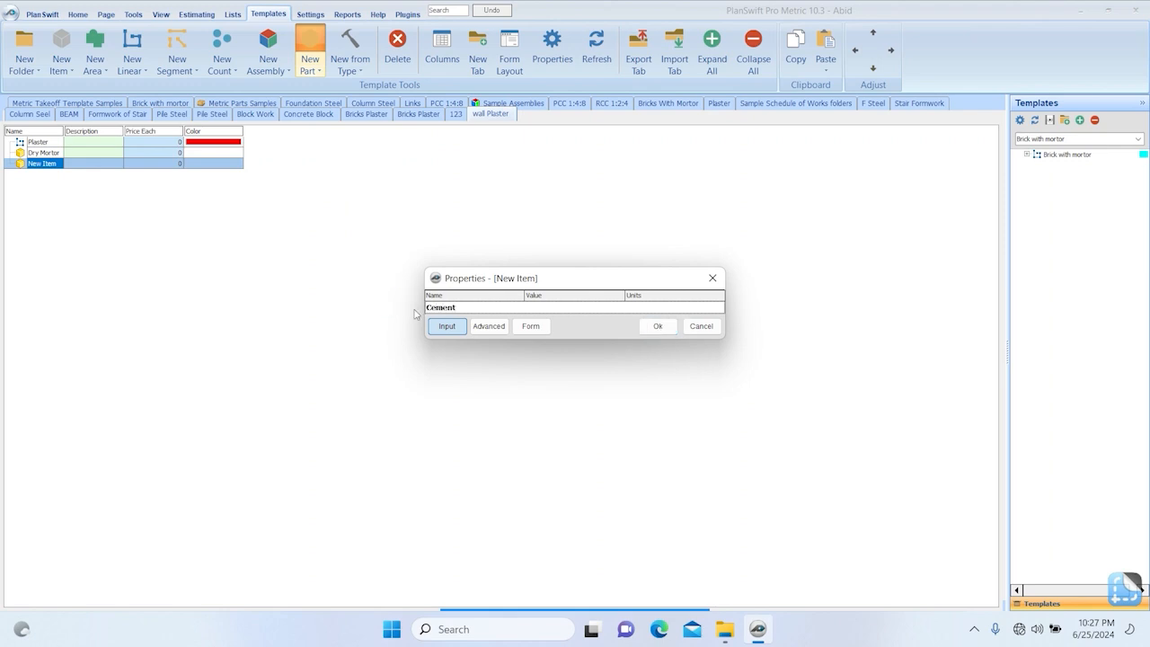
left_click(656, 326)
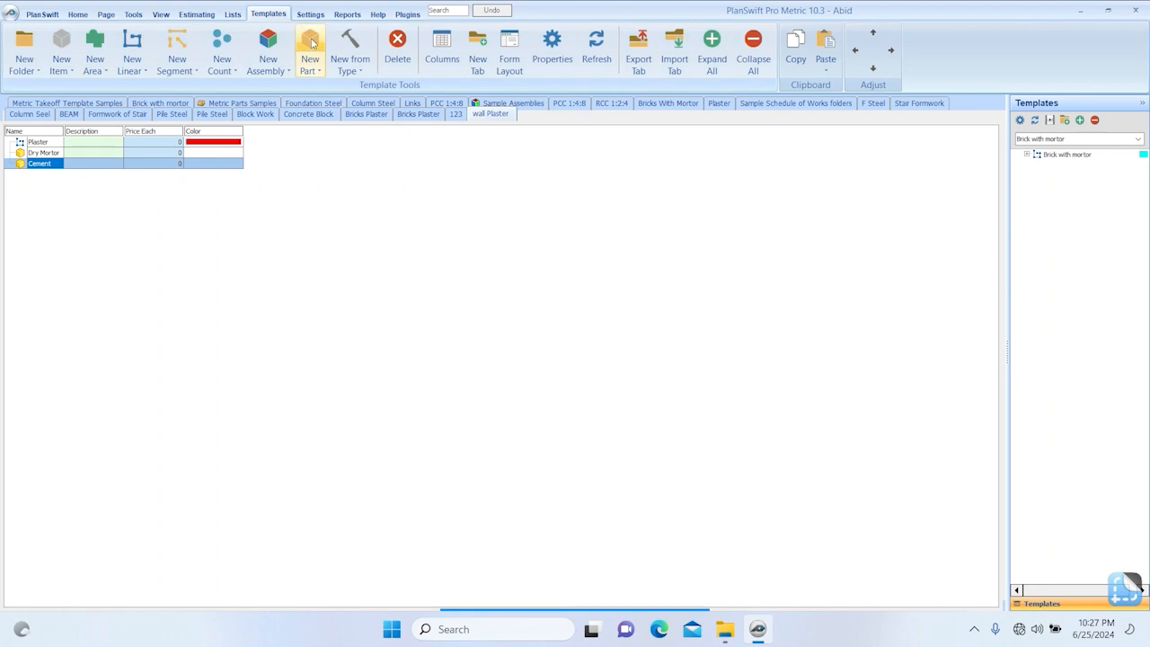
Step: Add a third material part named "Sand" below Cement
left_click(310, 45)
left_click(488, 306)
type("Sand")
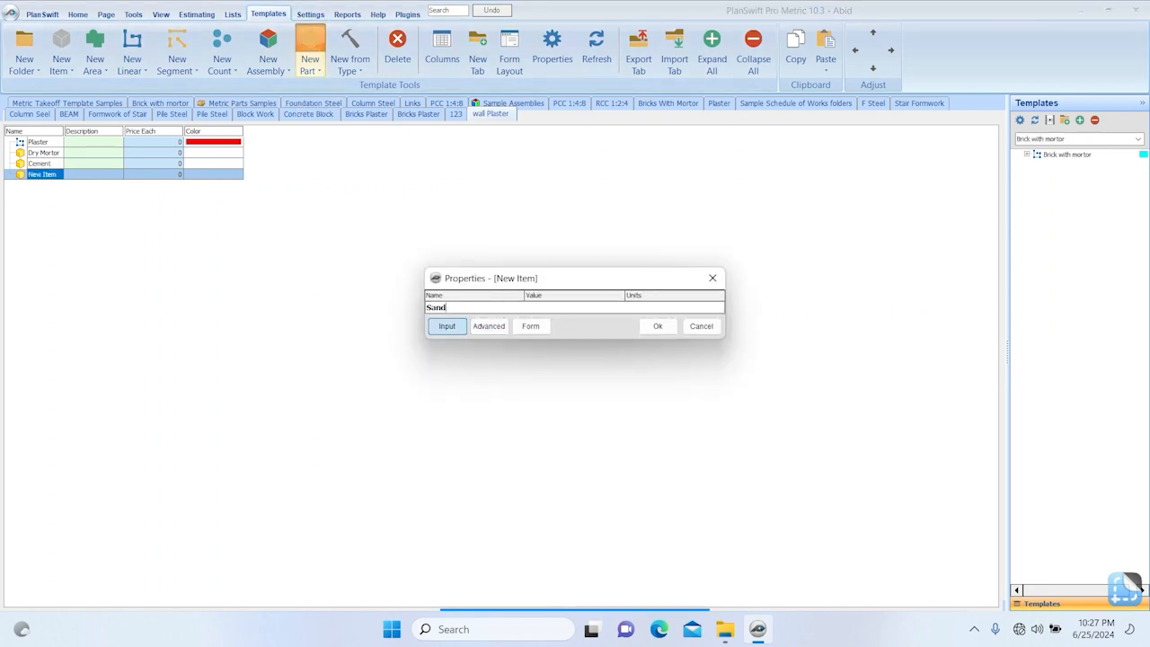
left_click(656, 326)
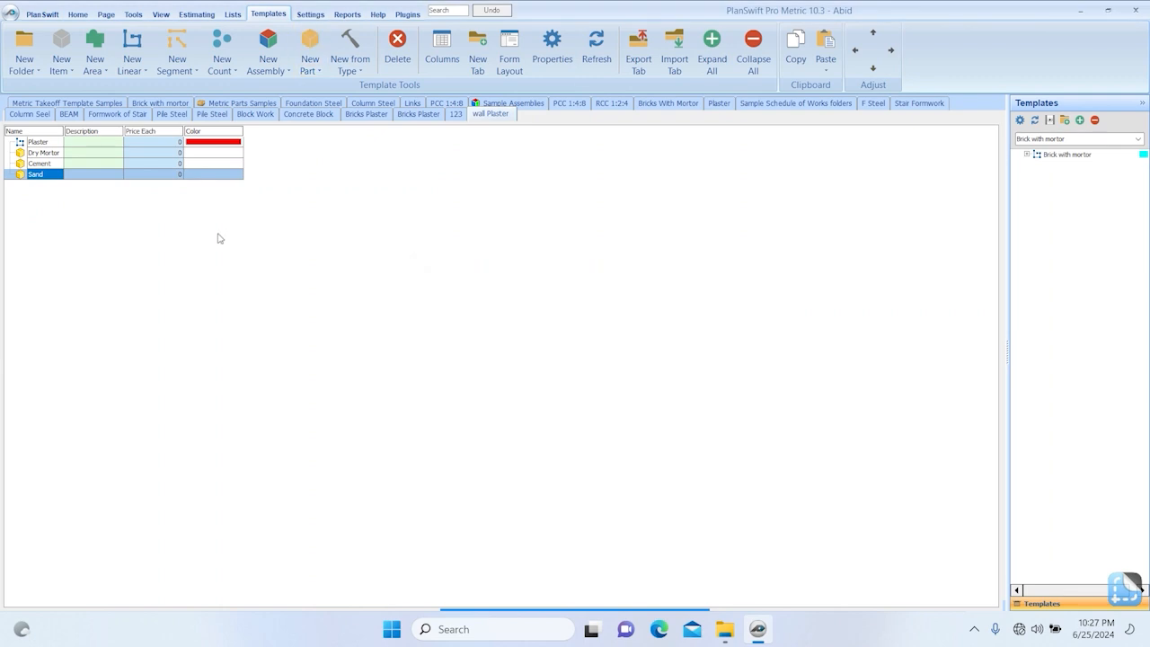
Step: In the advanced properties of the Plaster item, set the Qty formula to [Takeoff] * [Wall Height]
left_click(44, 143)
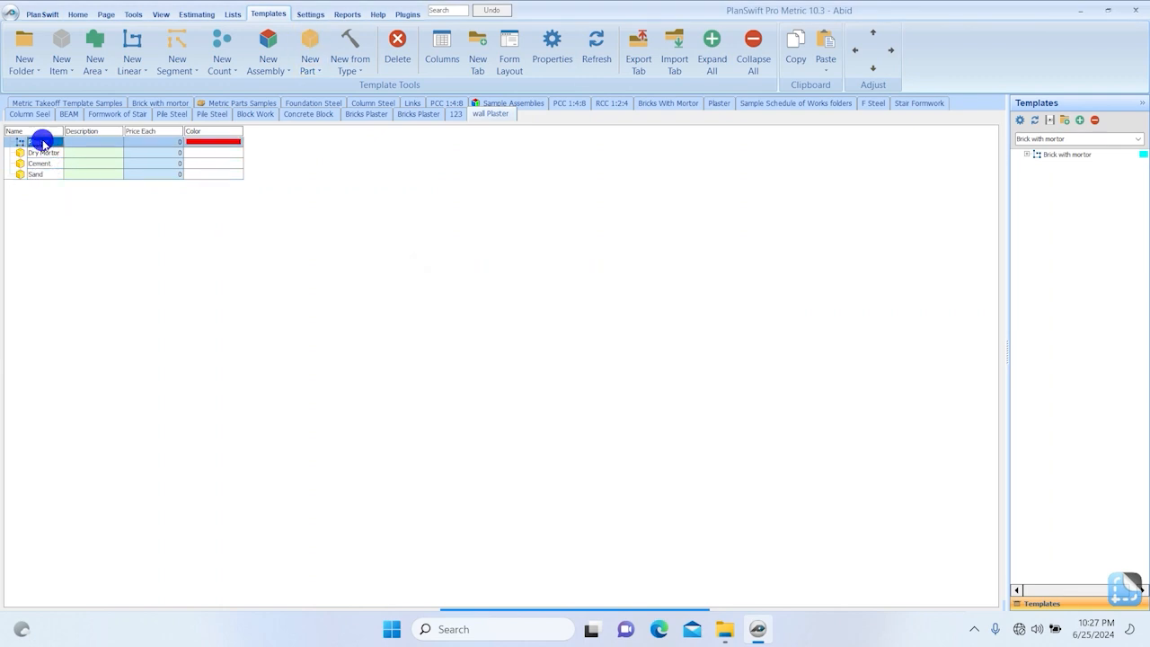
double_click(42, 142)
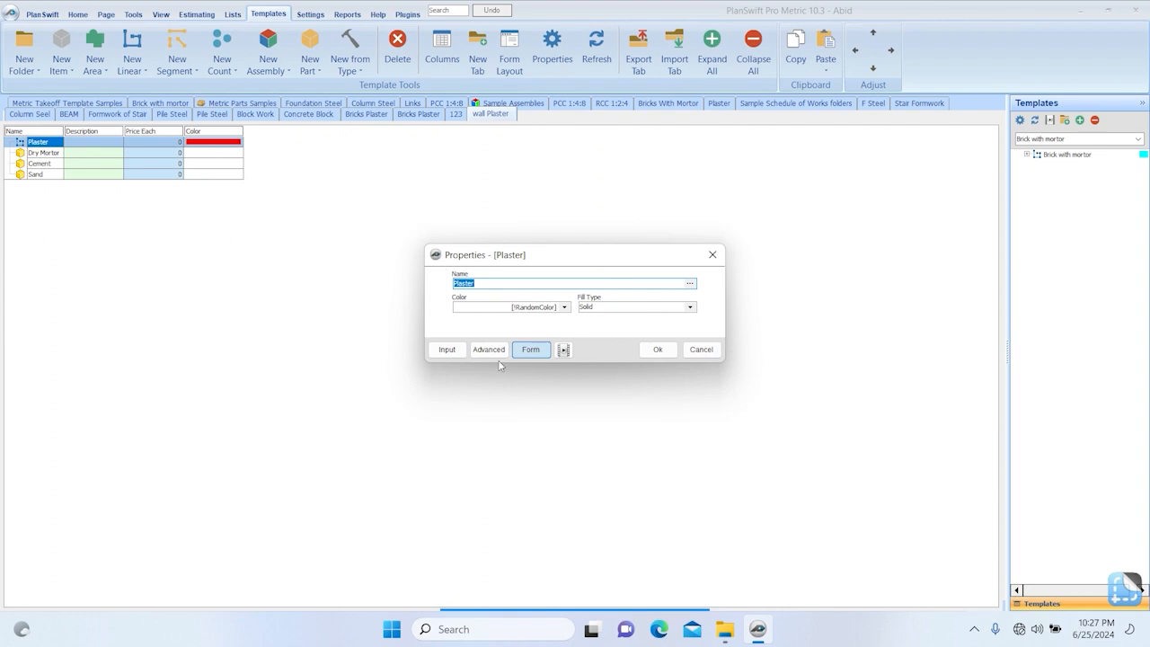
left_click(489, 350)
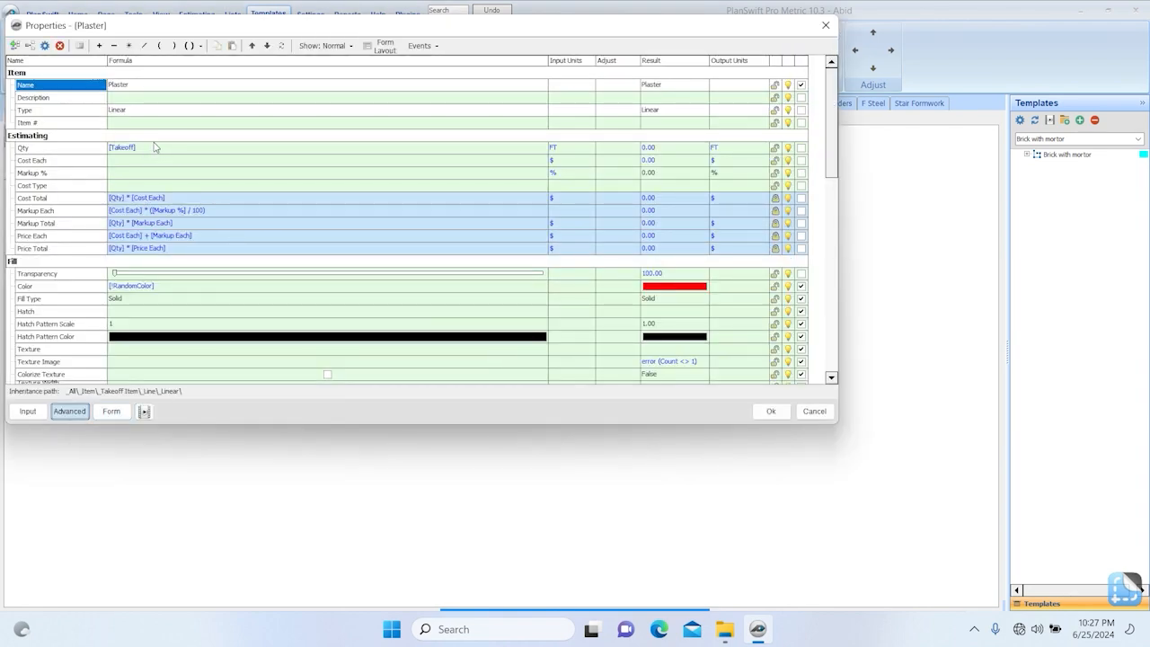
left_click(157, 146)
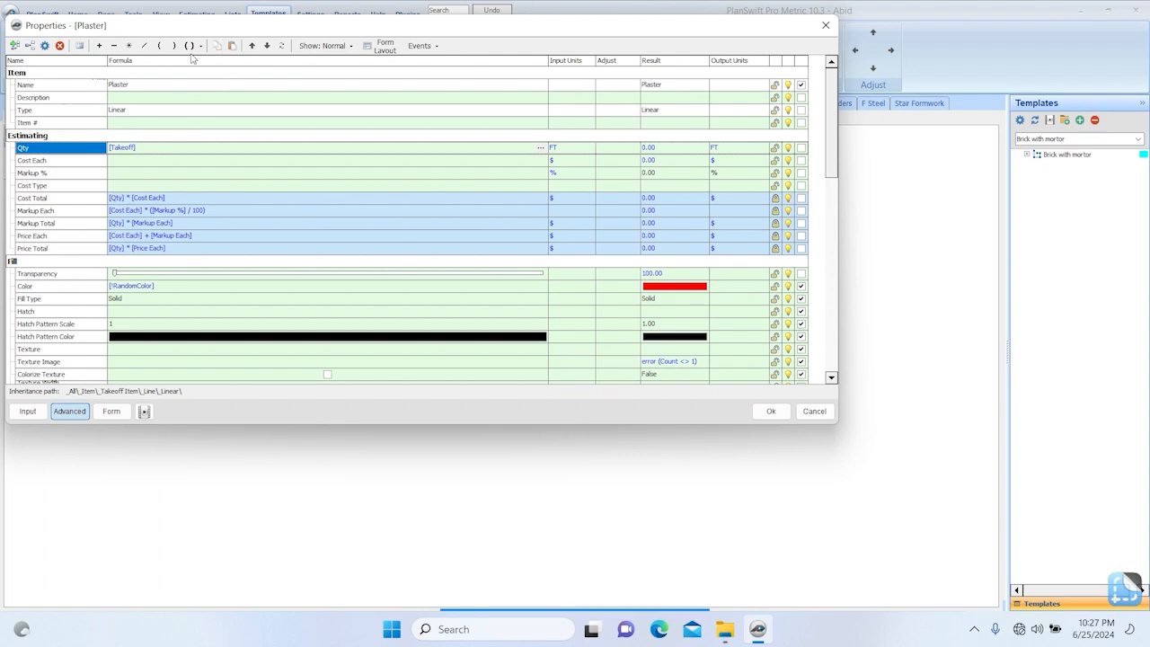
left_click(128, 45)
scroll(119, 215, "down", 5)
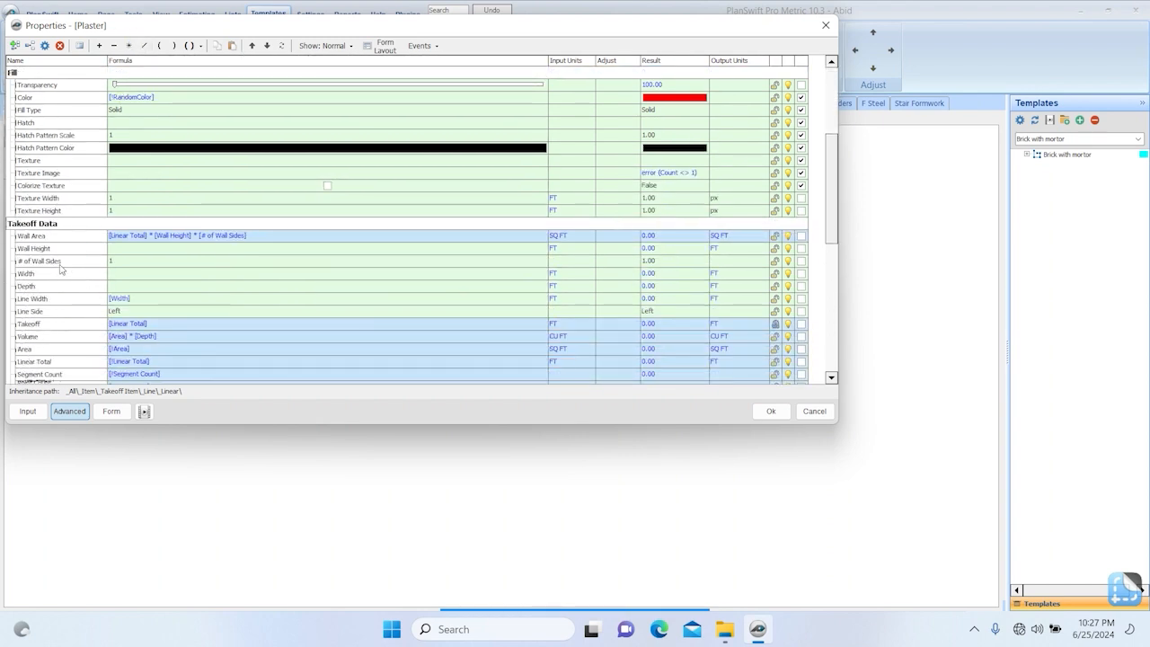
left_click_drag(37, 251, 180, 155)
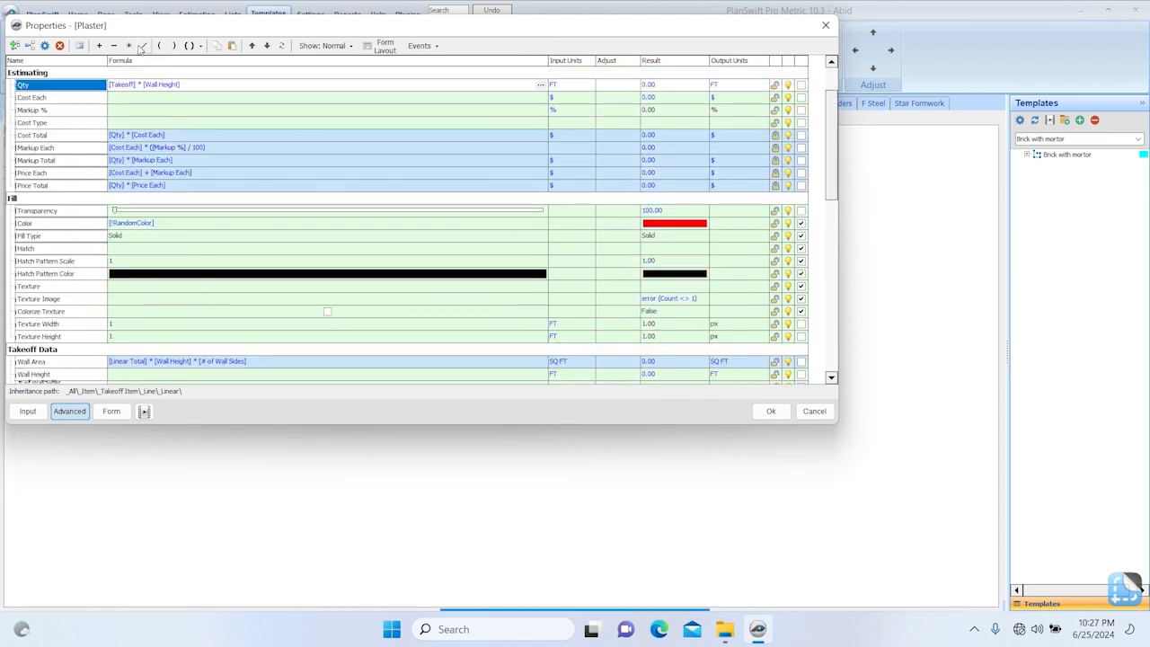
Step: Extend the Plaster item's Qty formula to [Takeoff] * [Wall Height] * [Depth]
scroll(81, 204, "down", 2)
scroll(81, 204, "down", 4)
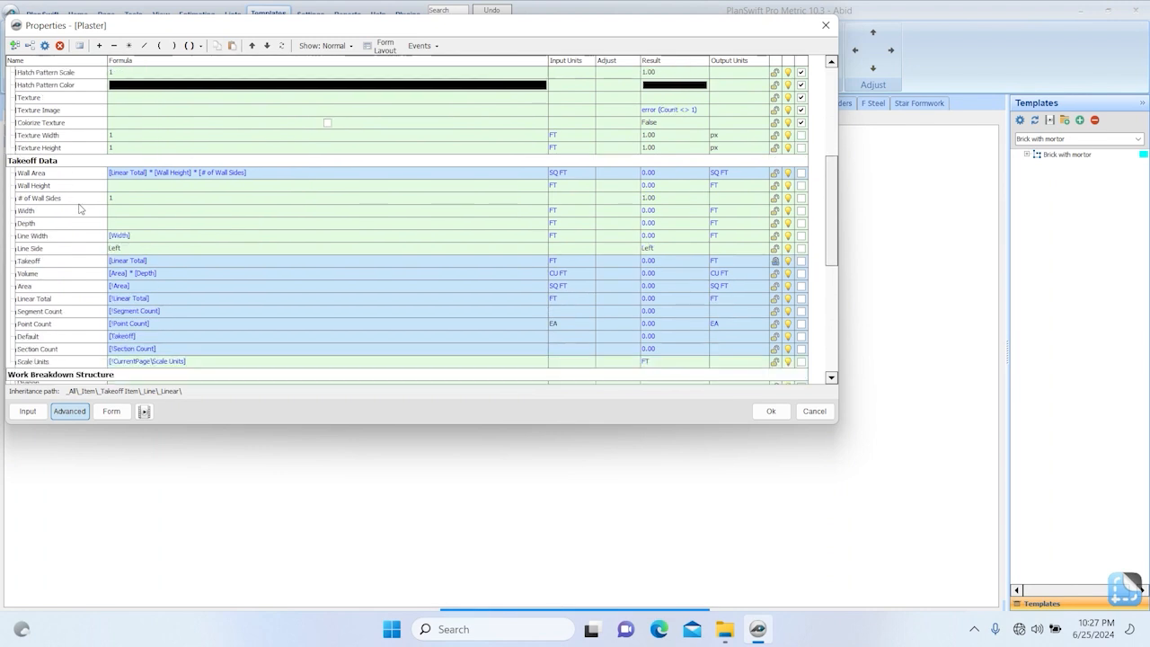
left_click_drag(69, 209, 94, 197)
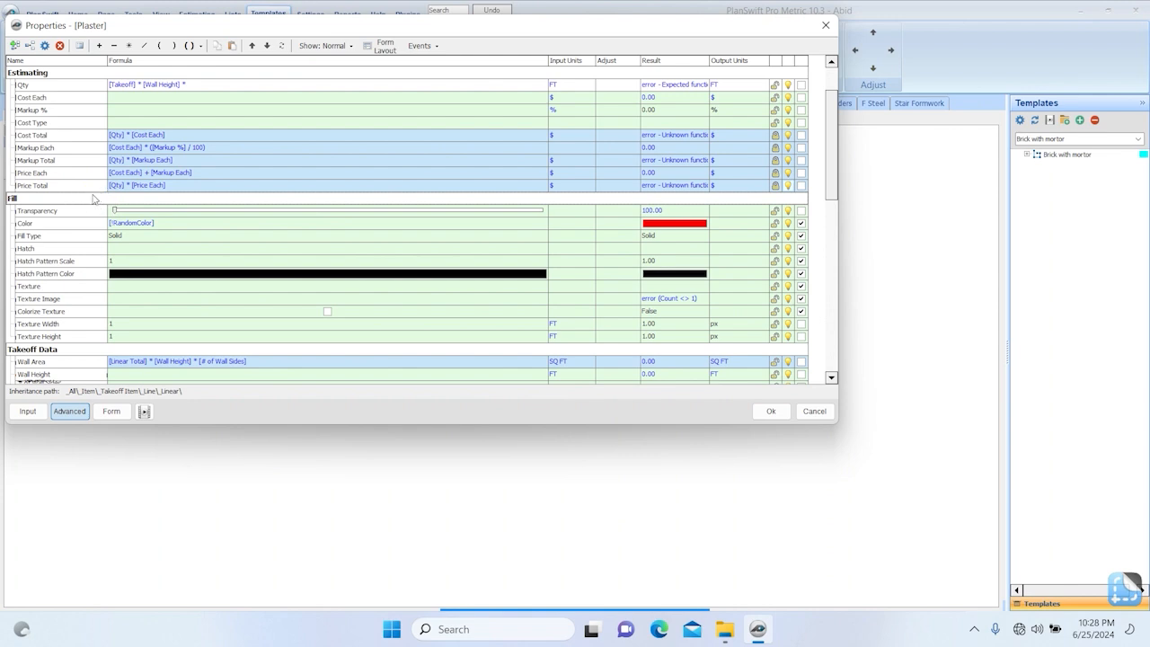
scroll(91, 230, "down", 2)
scroll(91, 230, "down", 5)
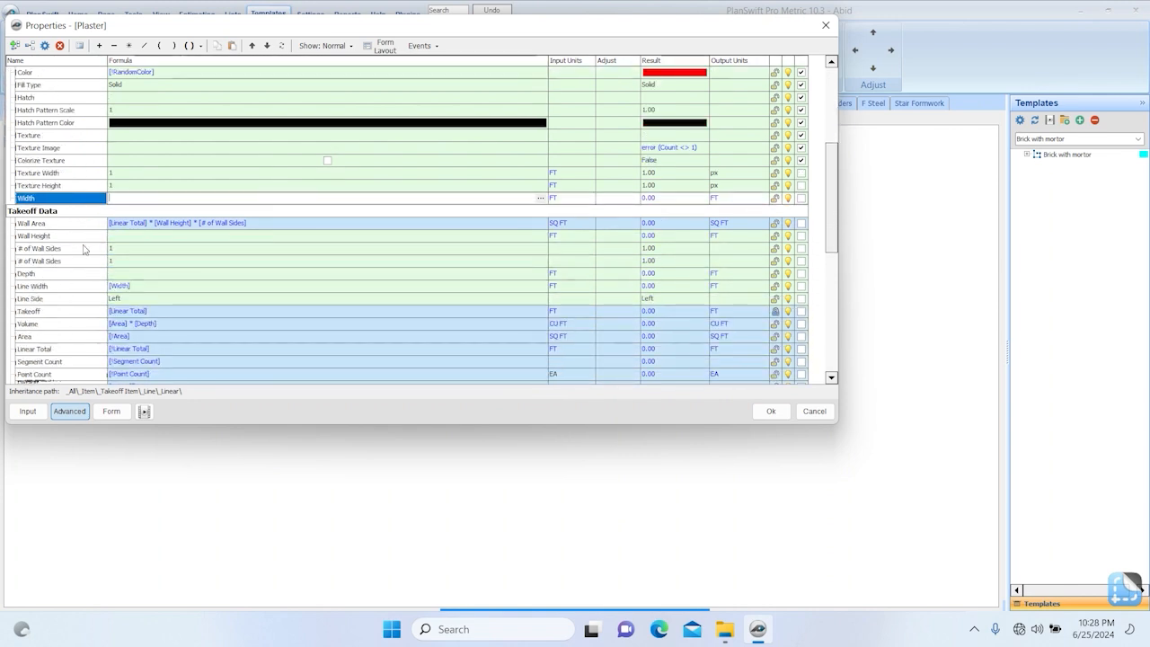
scroll(79, 265, "down", 2)
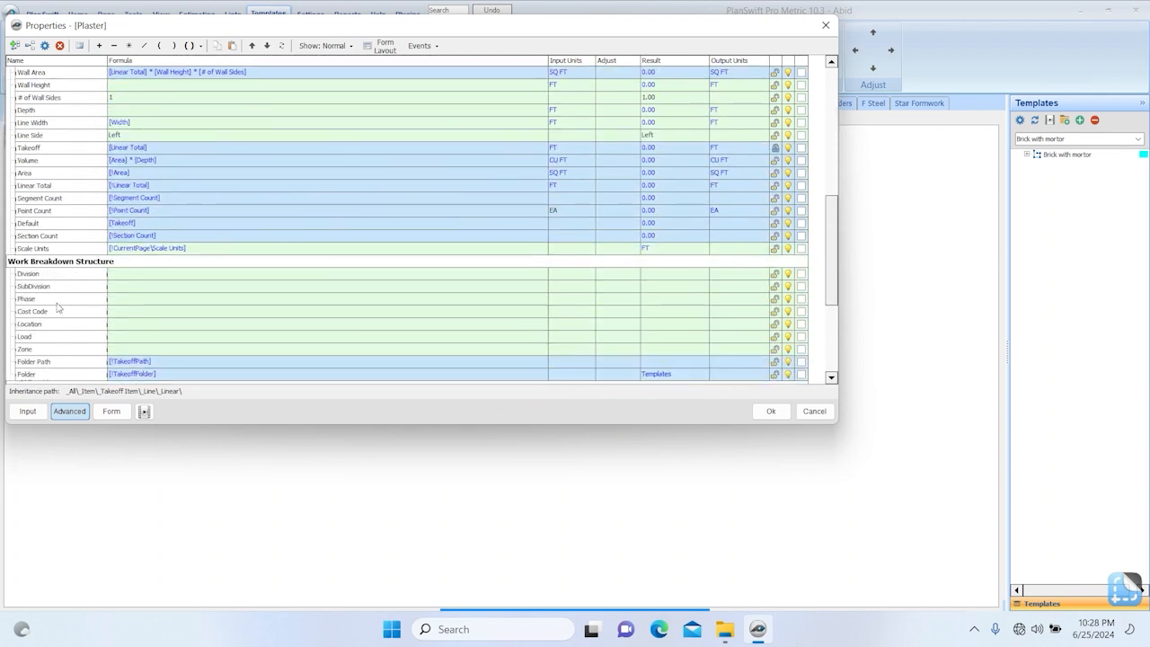
scroll(58, 270, "up", 1)
scroll(58, 269, "up", 1)
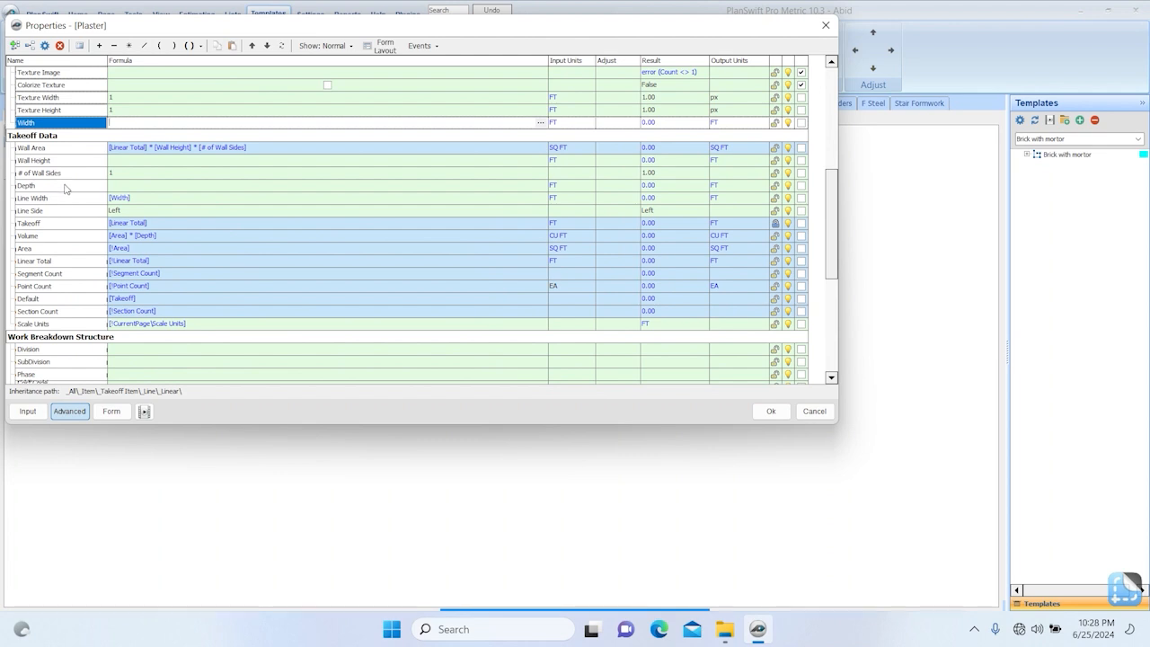
mouse_move(51, 185)
left_mouse_down()
mouse_move(283, 97)
mouse_move(291, 136)
left_mouse_up()
scroll(294, 139, "up", 4)
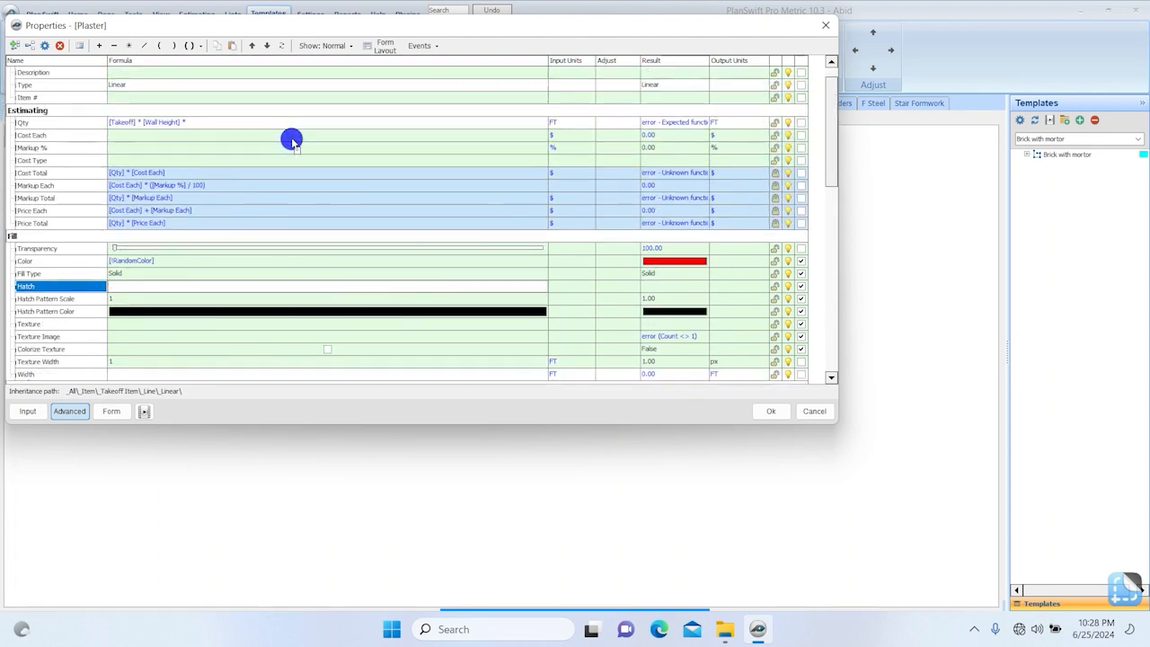
left_click(241, 129)
Step: Enable Wall Height and Depth as input fields on the Plaster item's form
scroll(241, 132, "down", 2)
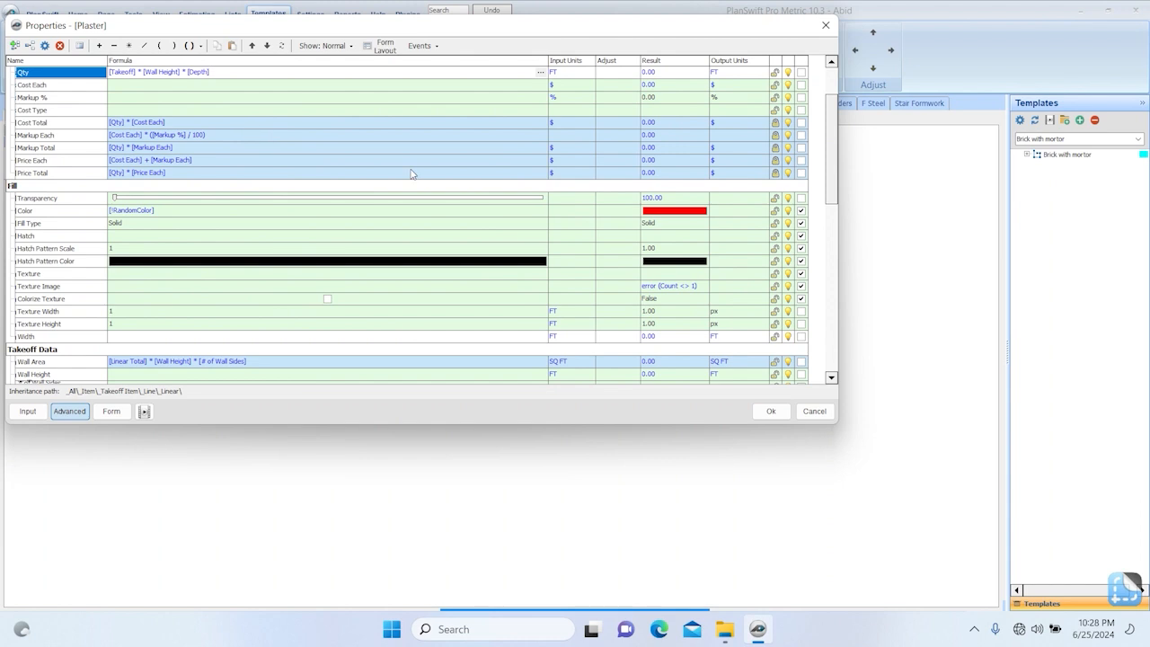
scroll(597, 216, "down", 1)
scroll(597, 215, "down", 3)
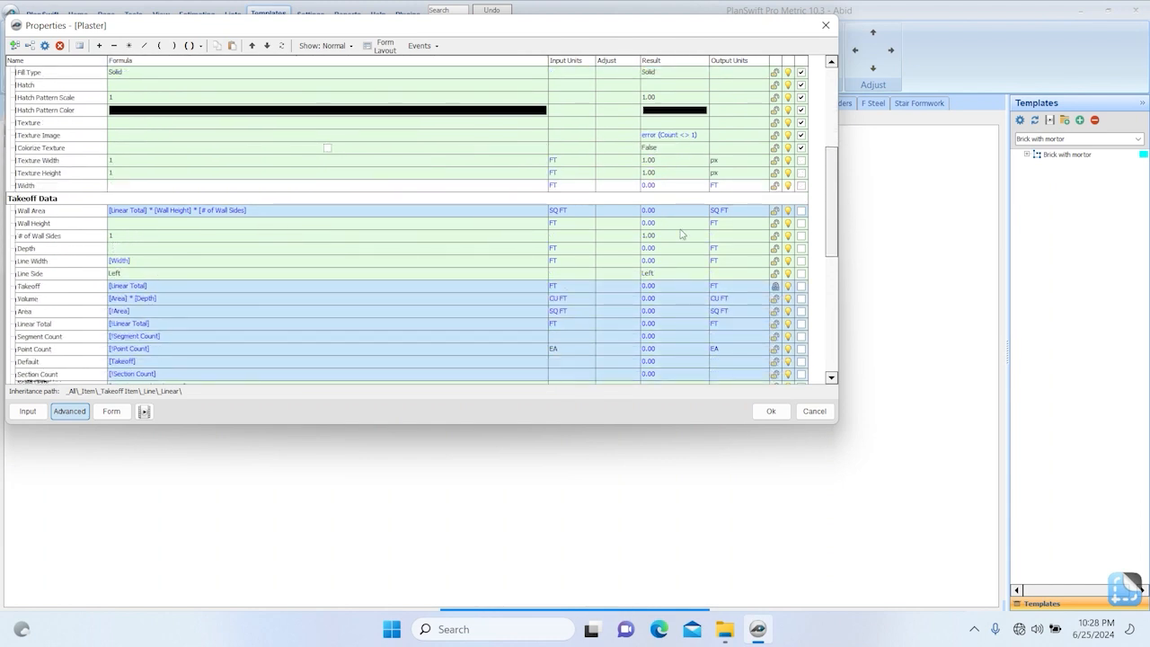
left_click(800, 223)
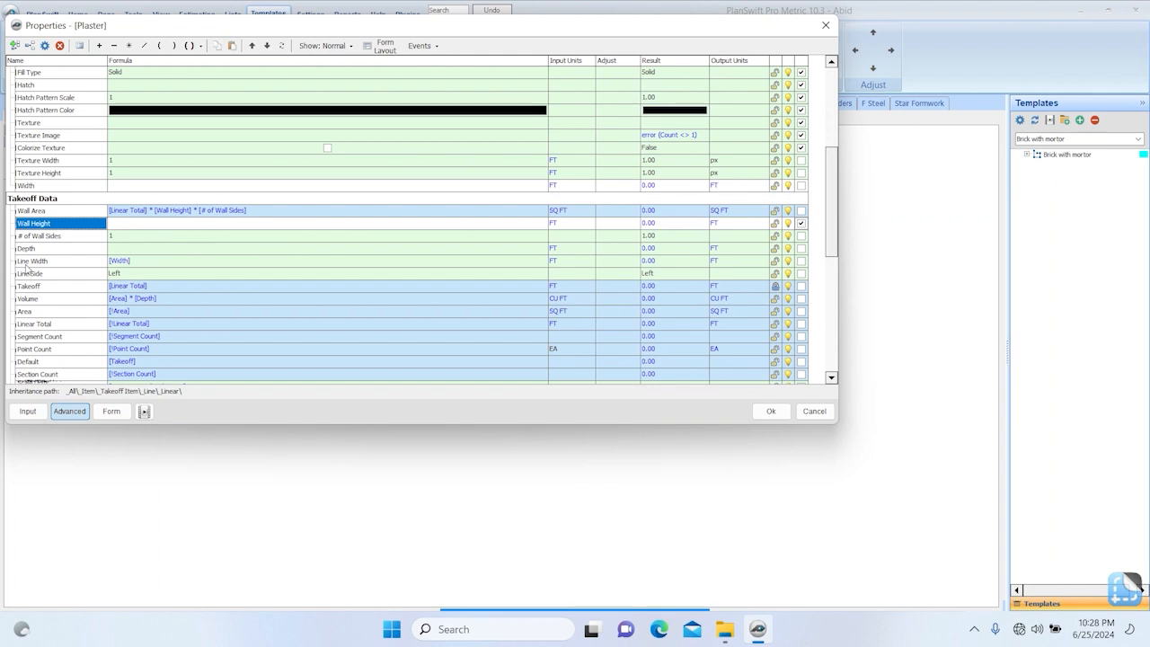
left_click(801, 248)
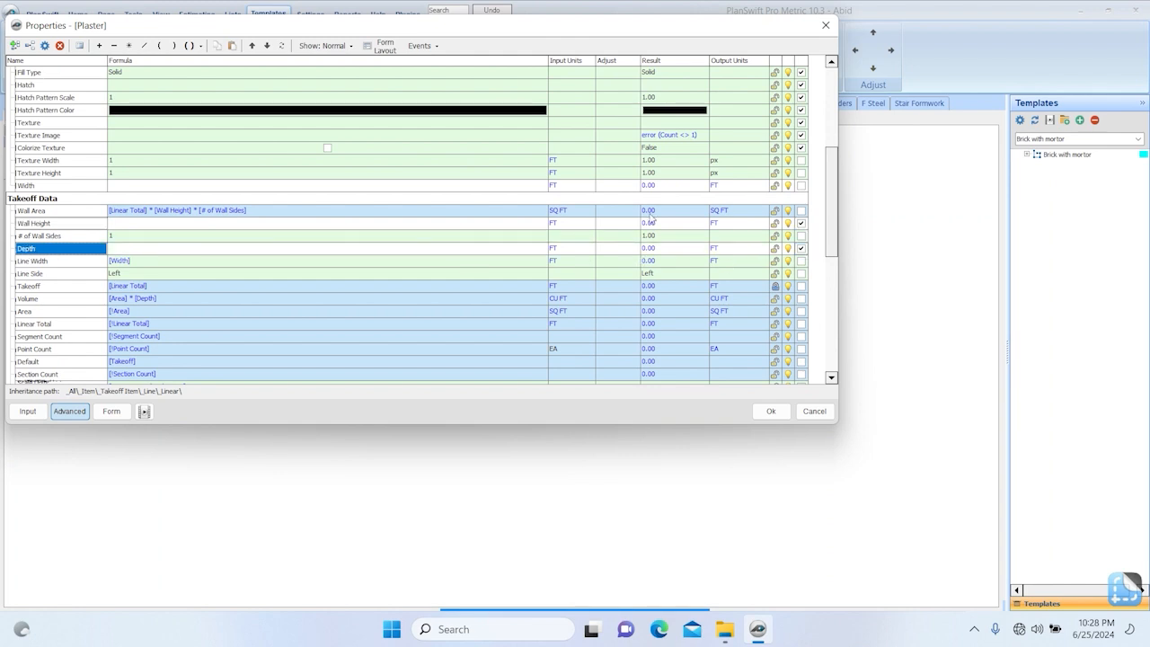
Step: Remove Texture, Texture Image, Colorize Texture, Hatch Pattern Scale, Hatch, Fill Type and Color from the Plaster item's form
left_click(375, 45)
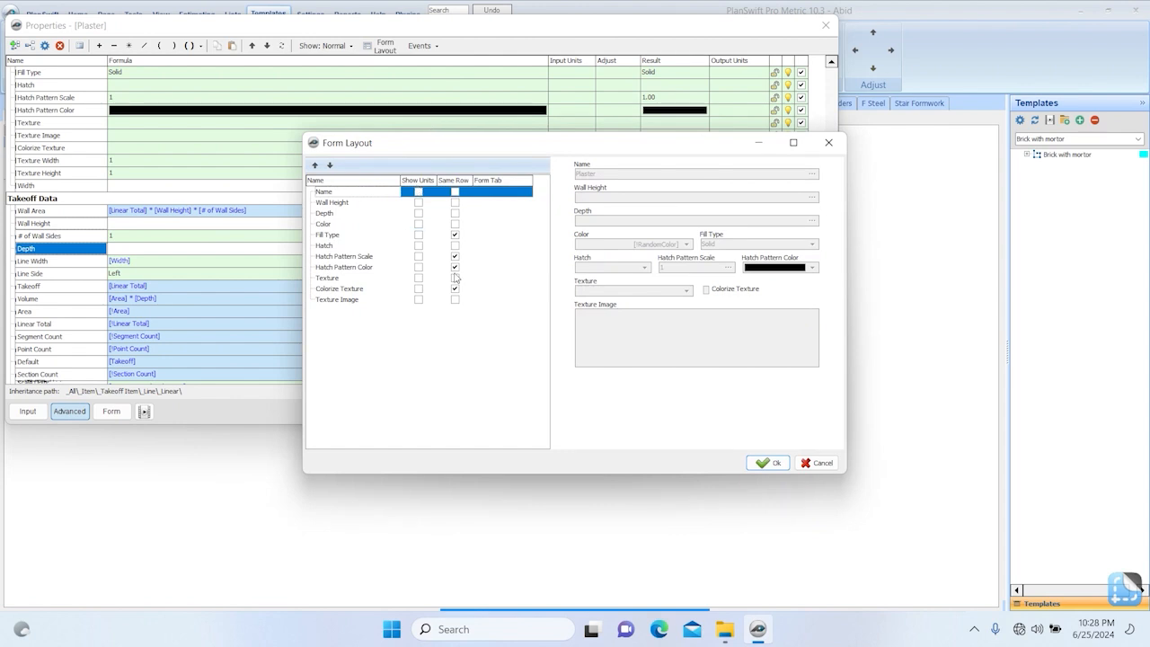
left_click(819, 463)
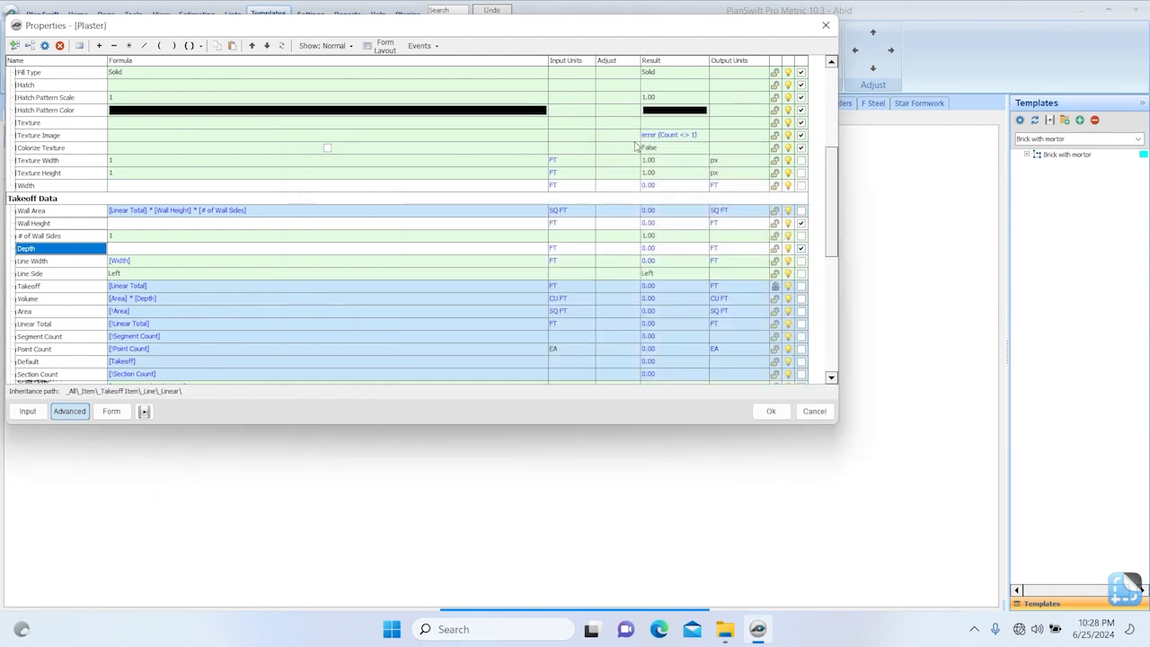
left_click(800, 122)
left_click(800, 134)
left_click(800, 147)
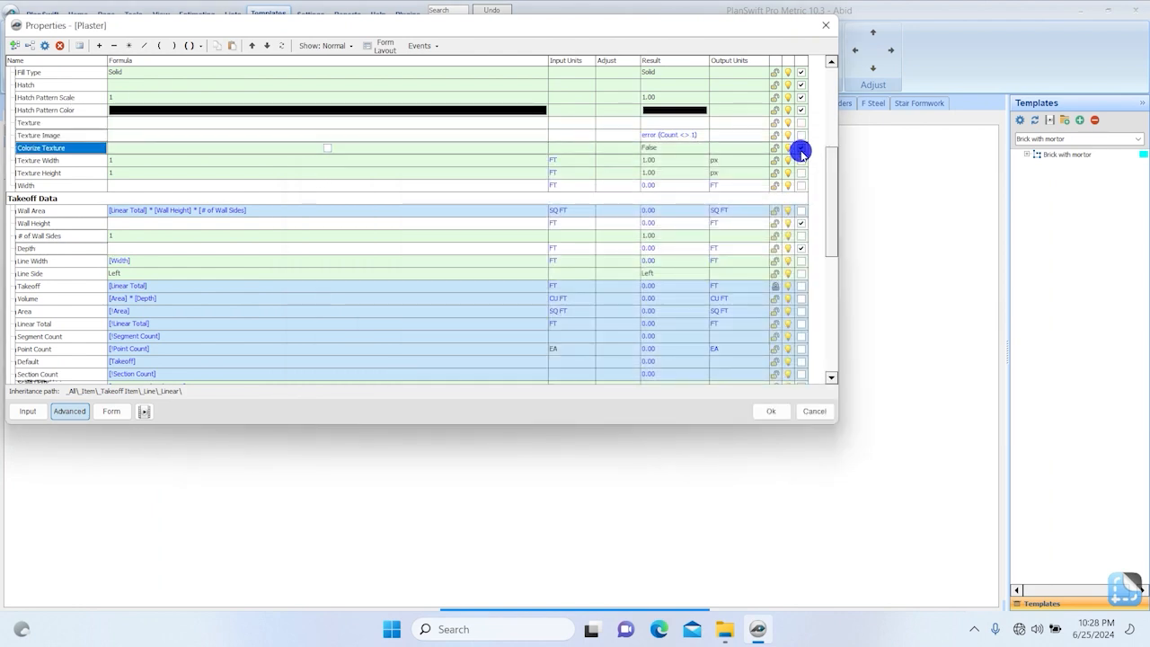
scroll(759, 186, "up", 2)
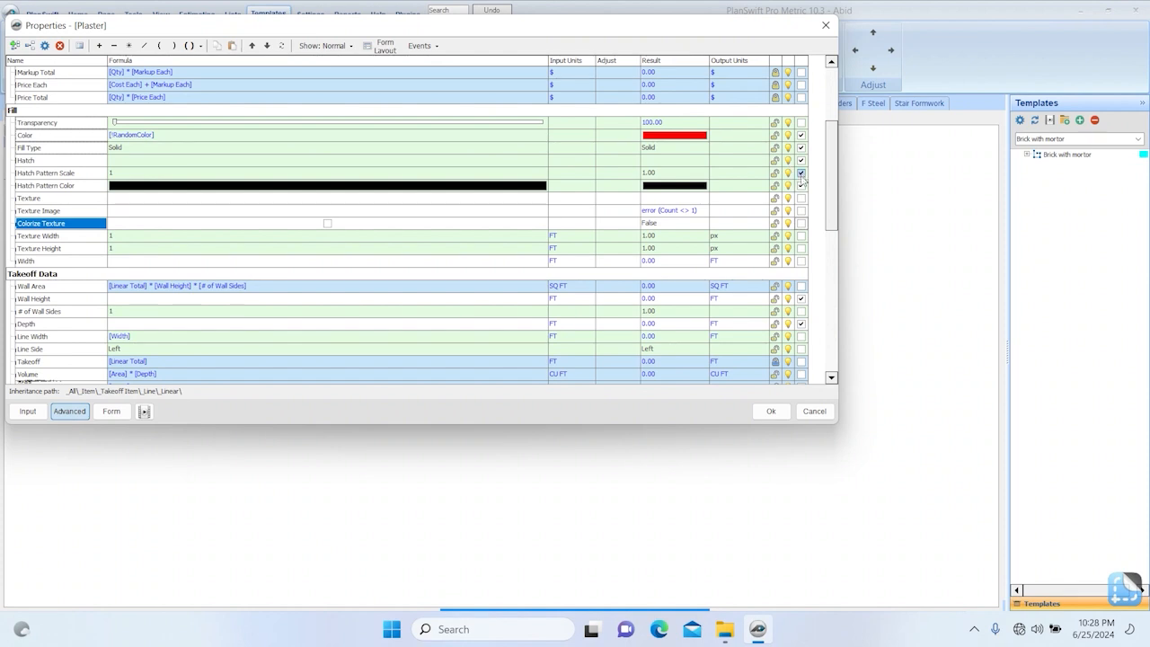
left_click(800, 172)
left_click(800, 160)
left_click(801, 147)
left_click(800, 135)
Step: In the Plaster item's form layout, show units for Wall Height and Depth, put Hatch Pattern Color on its own row, and save the properties
left_click(377, 49)
left_click(715, 223)
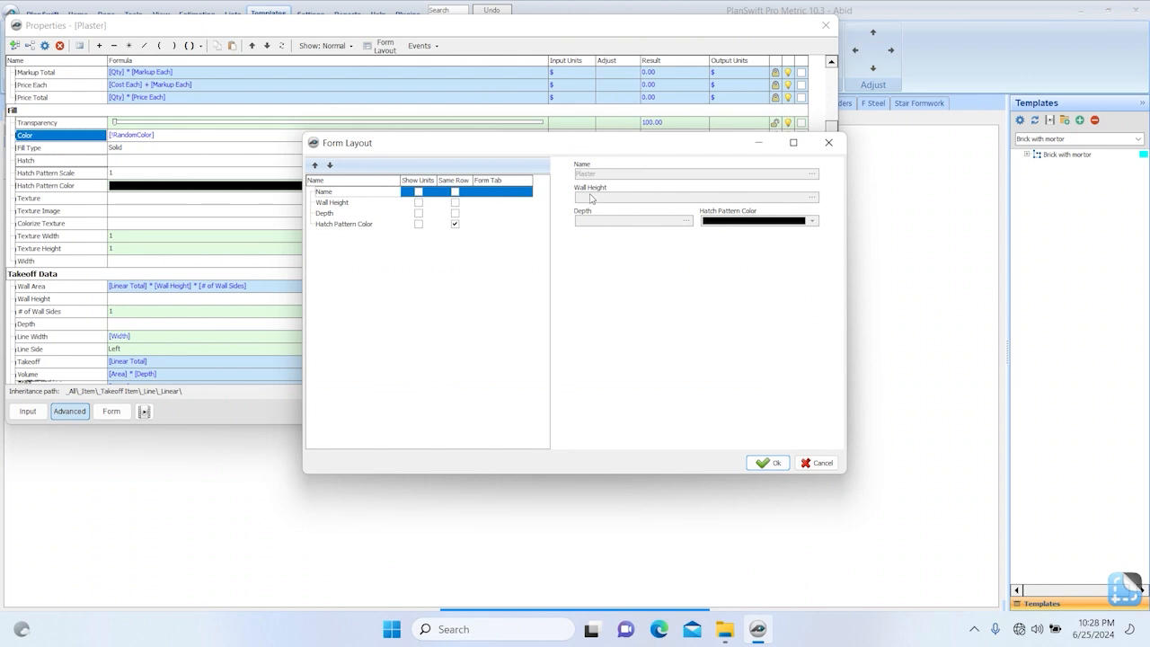
left_click(417, 203)
left_click(419, 216)
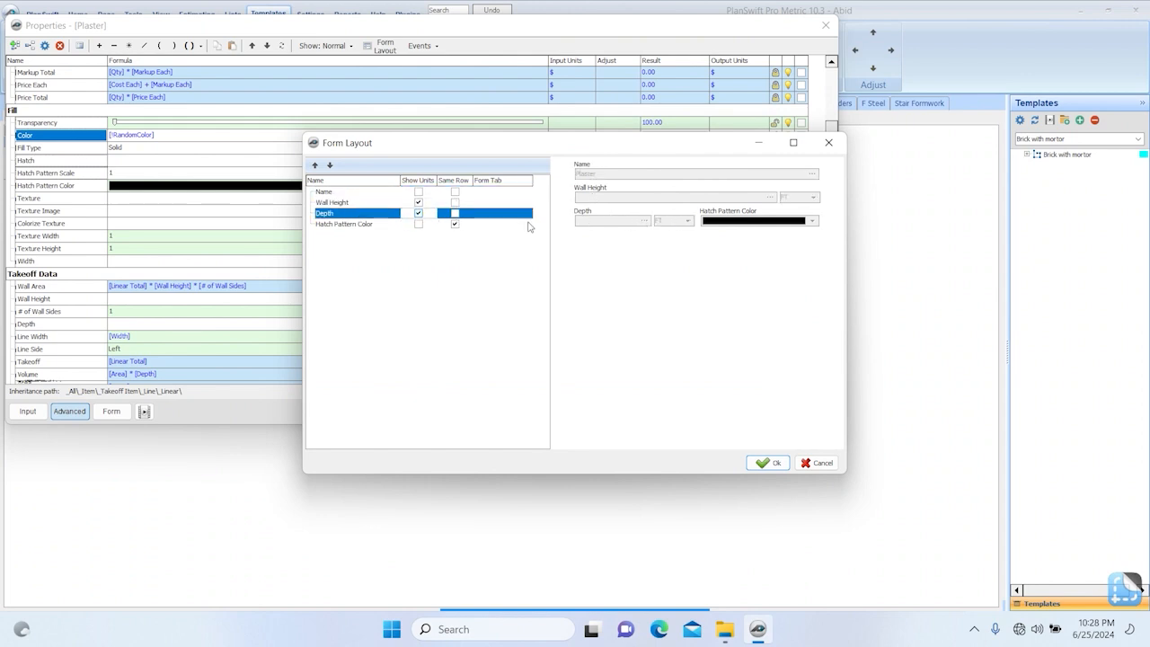
left_click(455, 224)
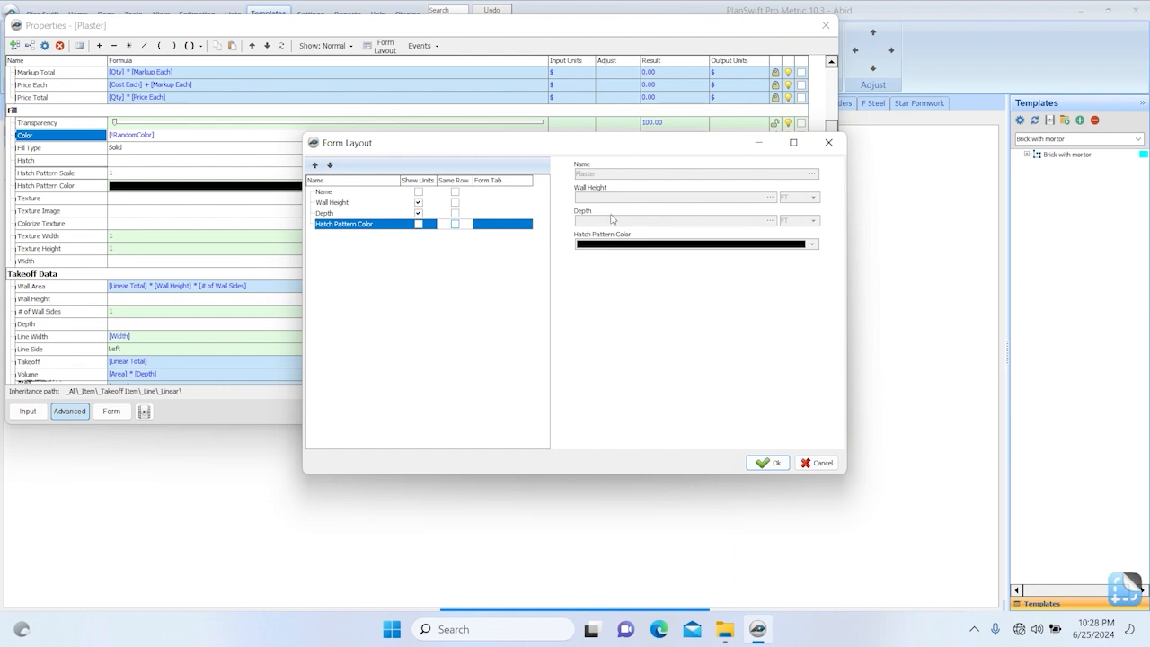
left_click(767, 462)
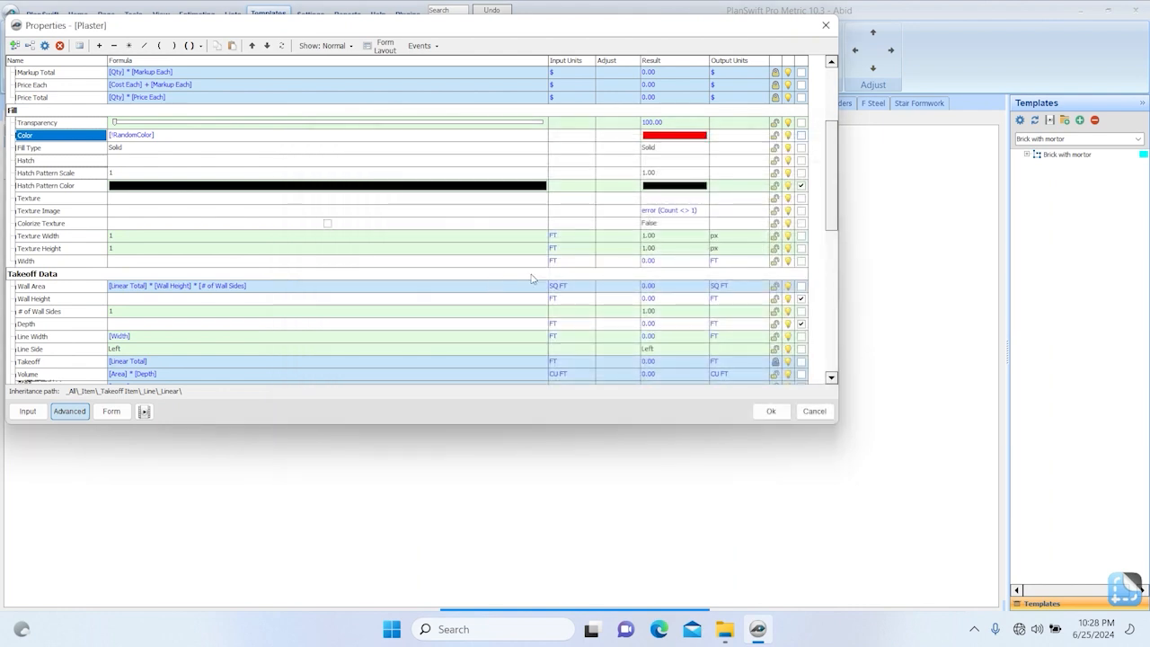
scroll(395, 256, "up", 3)
scroll(375, 257, "up", 2)
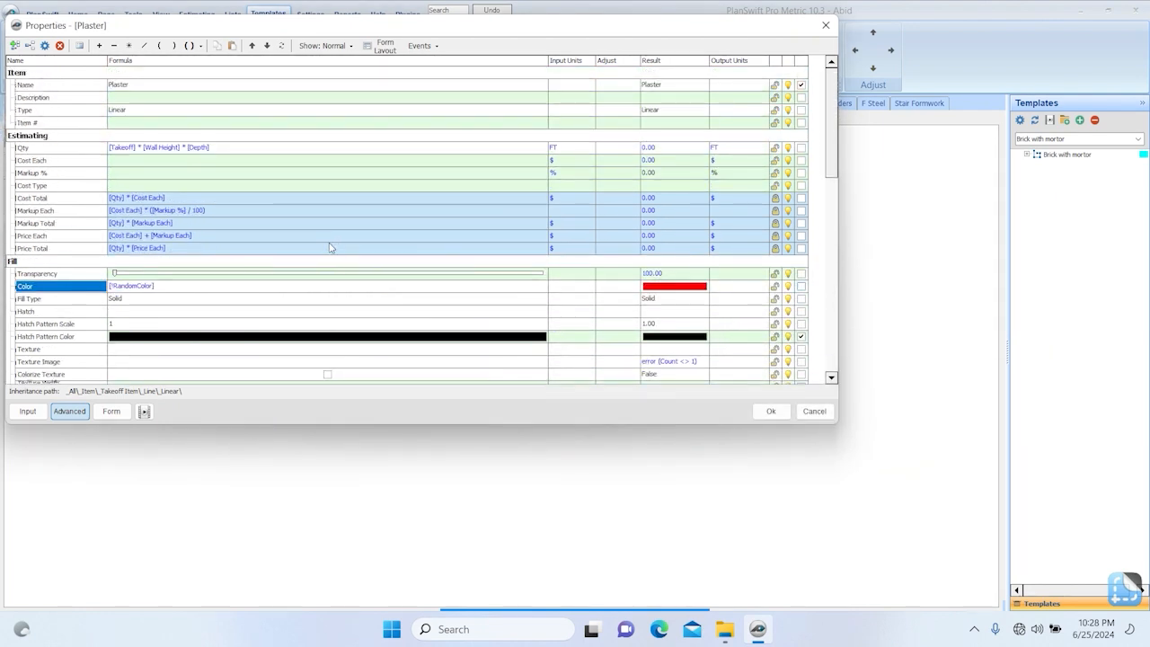
left_click(771, 411)
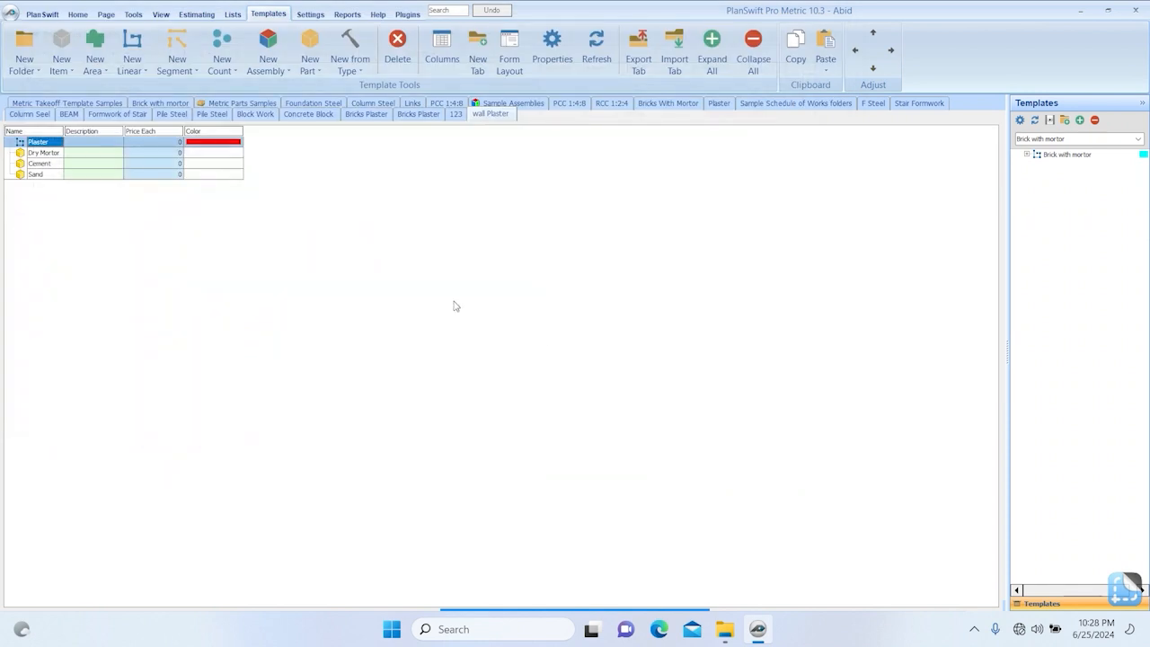
Step: In the advanced properties of the Dry Mortor part, set the Qty formula to the Plaster item's Qty by relative path, multiplied by 1.27
left_click(43, 154)
double_click(42, 153)
left_click(487, 326)
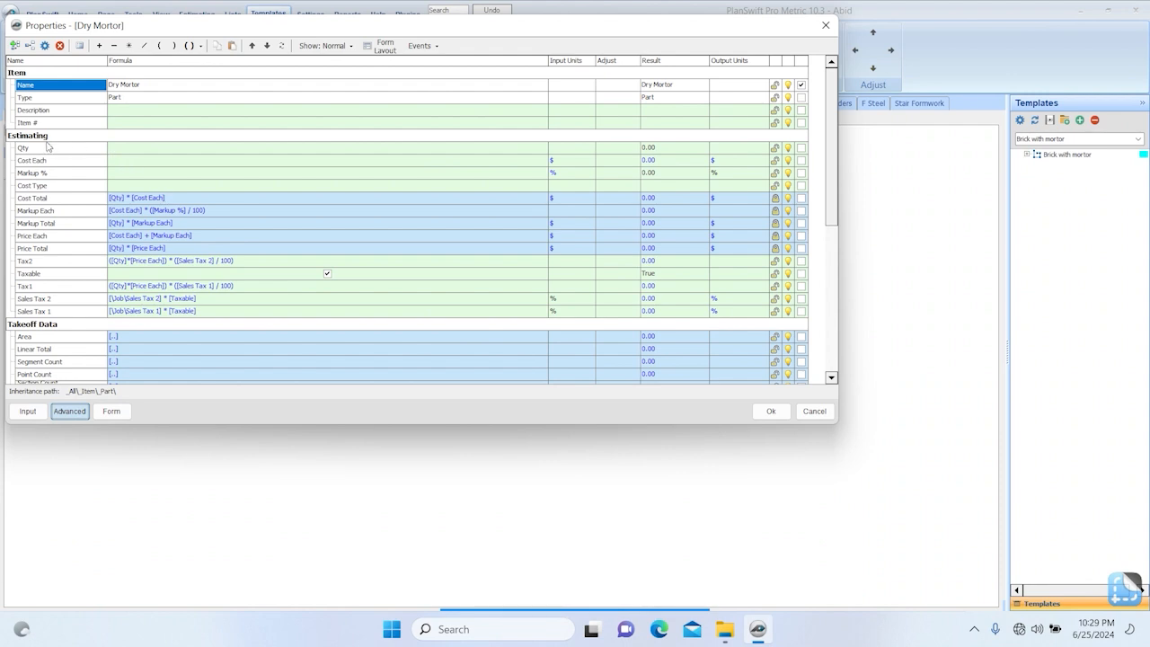
left_click(141, 150)
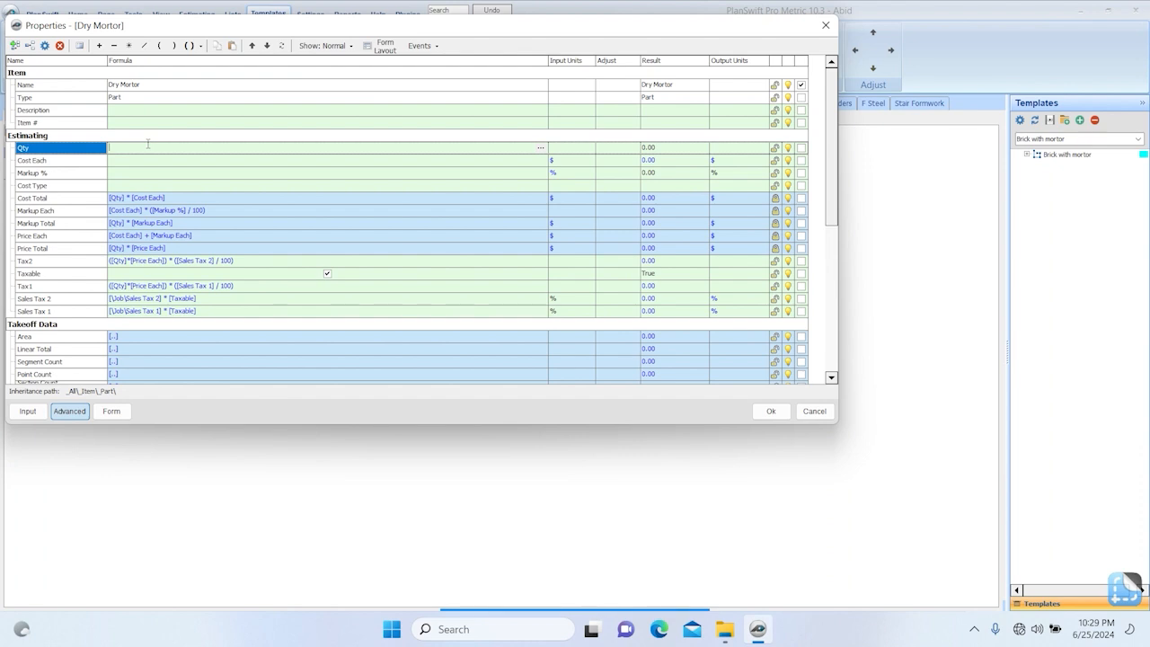
left_click(540, 149)
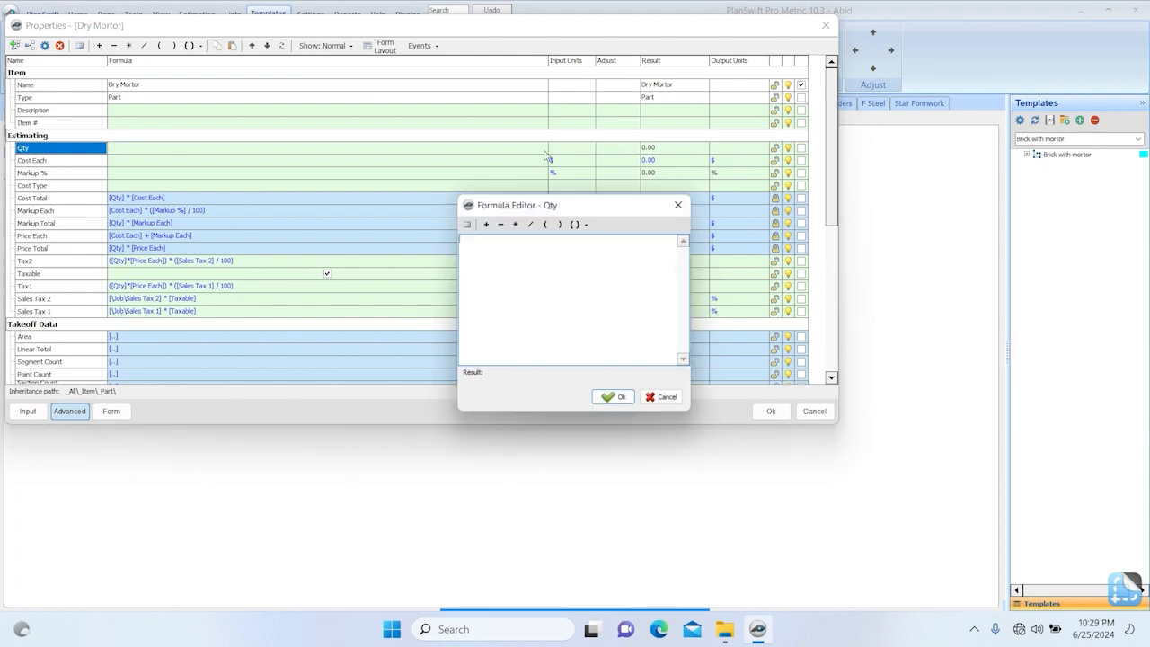
left_click(467, 225)
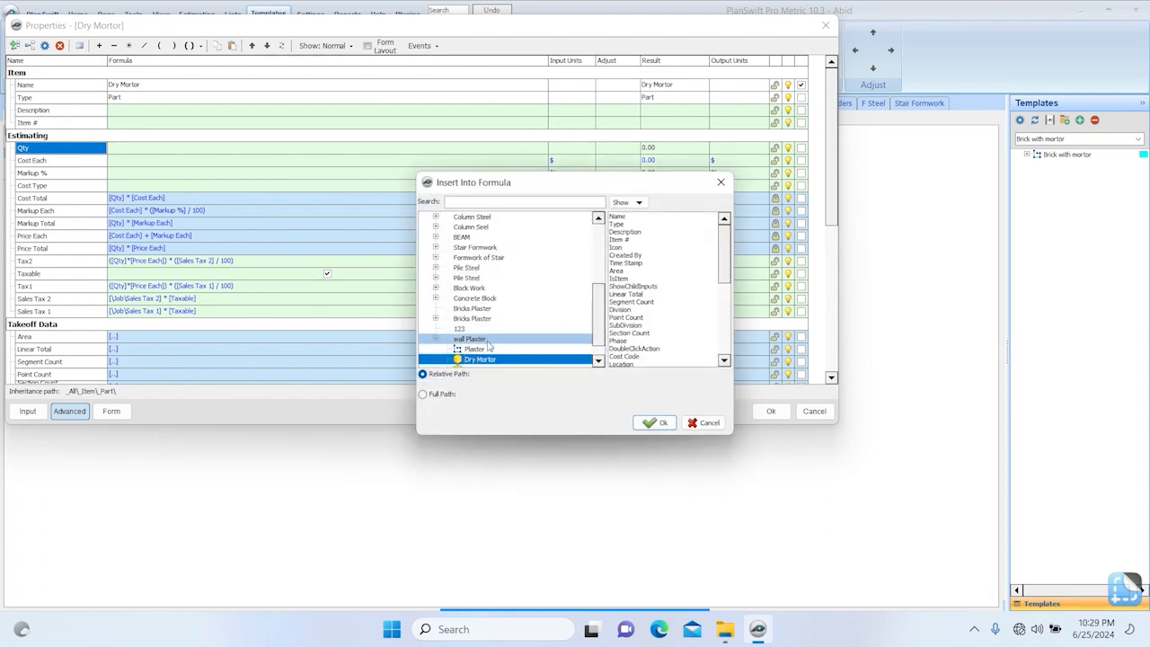
left_click(487, 350)
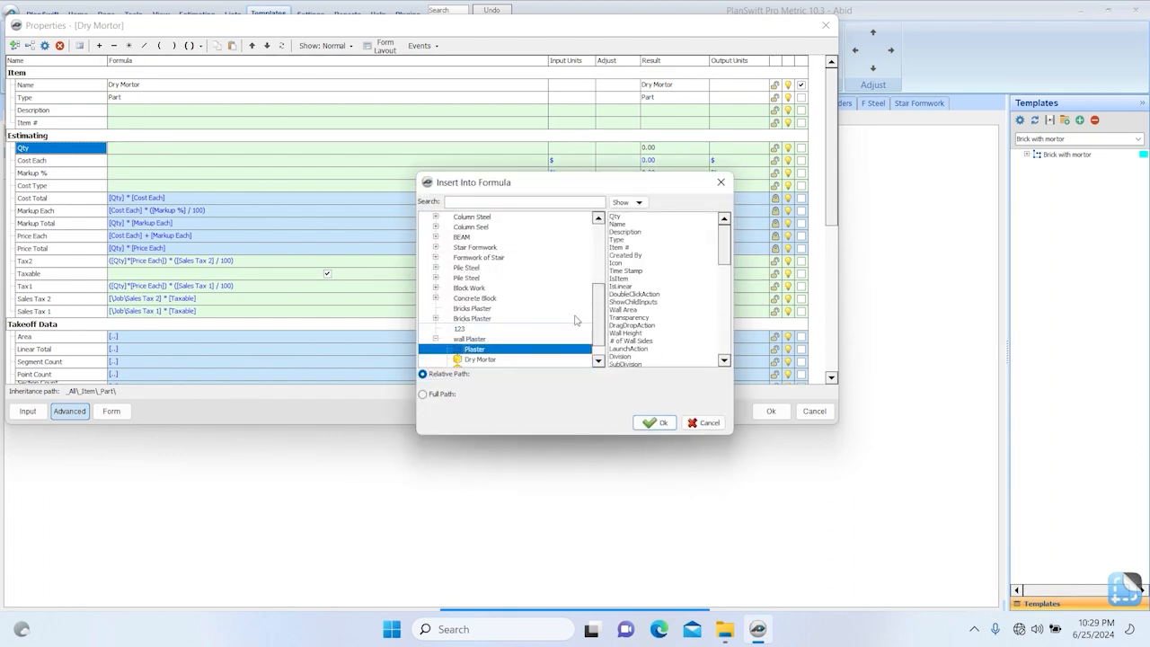
left_click(629, 224)
left_click(618, 217)
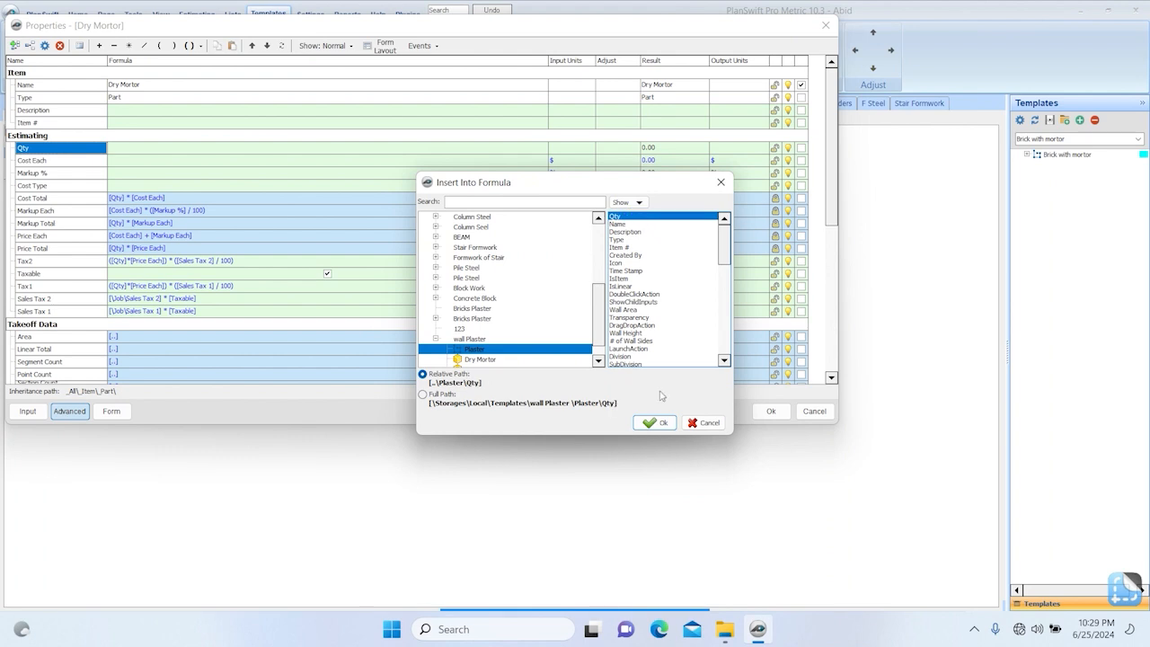
left_click(654, 424)
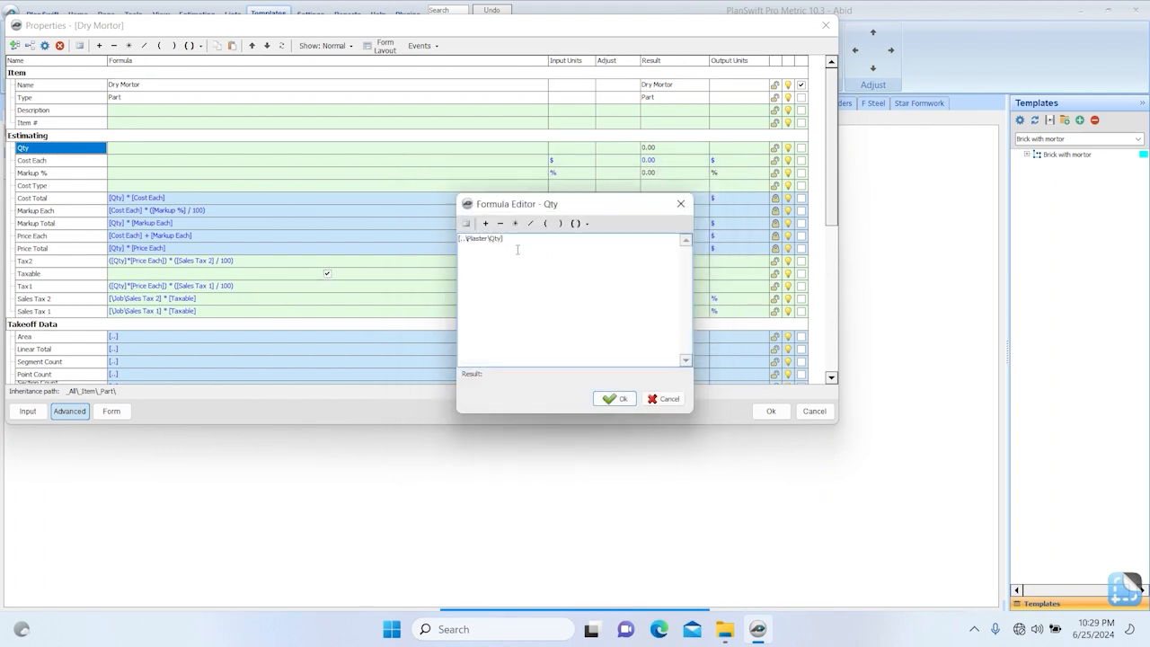
left_click(514, 223)
left_click(614, 398)
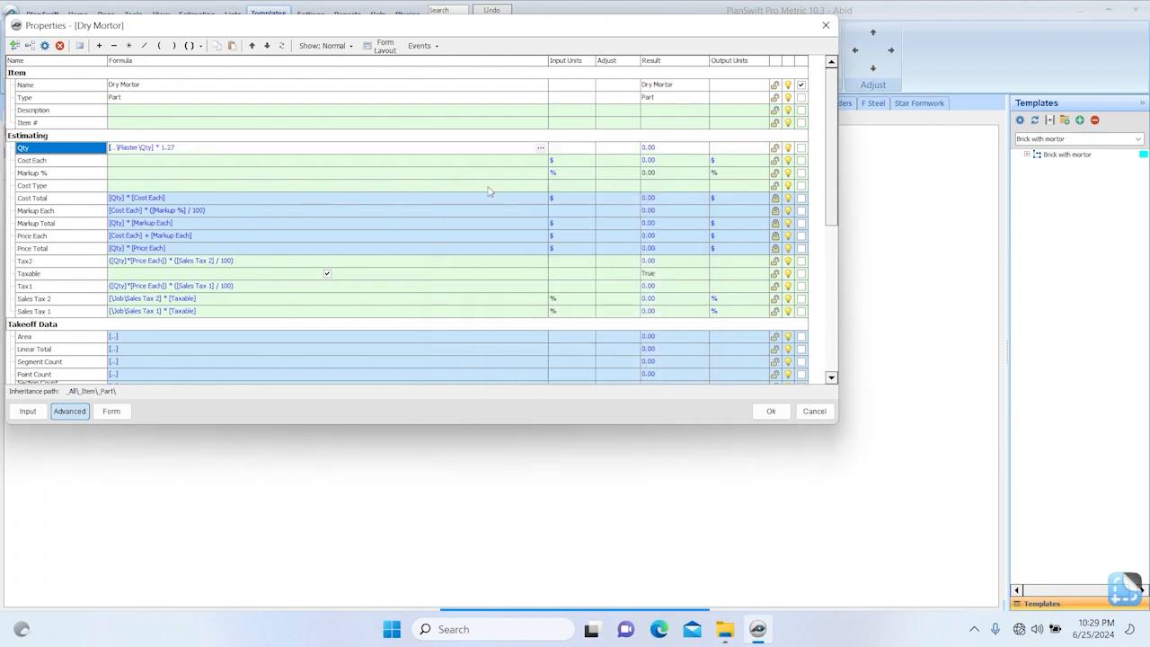
Step: Set the input units of the Dry Mortor part's Qty to CU FT and save its properties
left_click(568, 147)
type("cft")
key("BackSpace")
key("BackSpace")
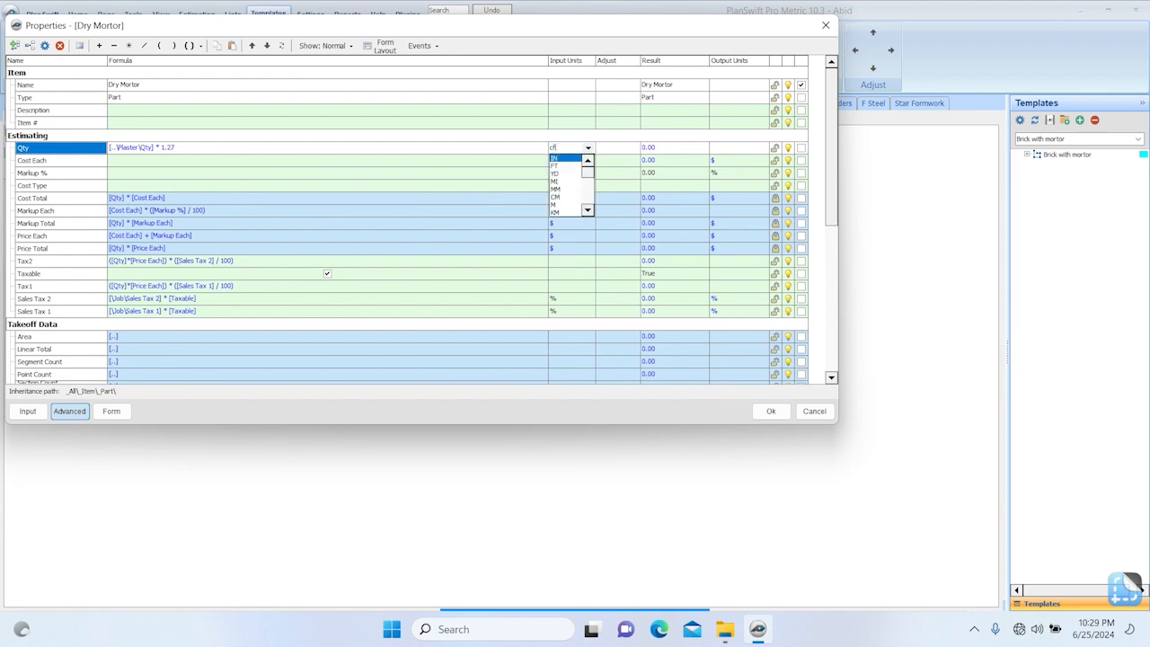
type("f")
key("BackSpace")
type("u")
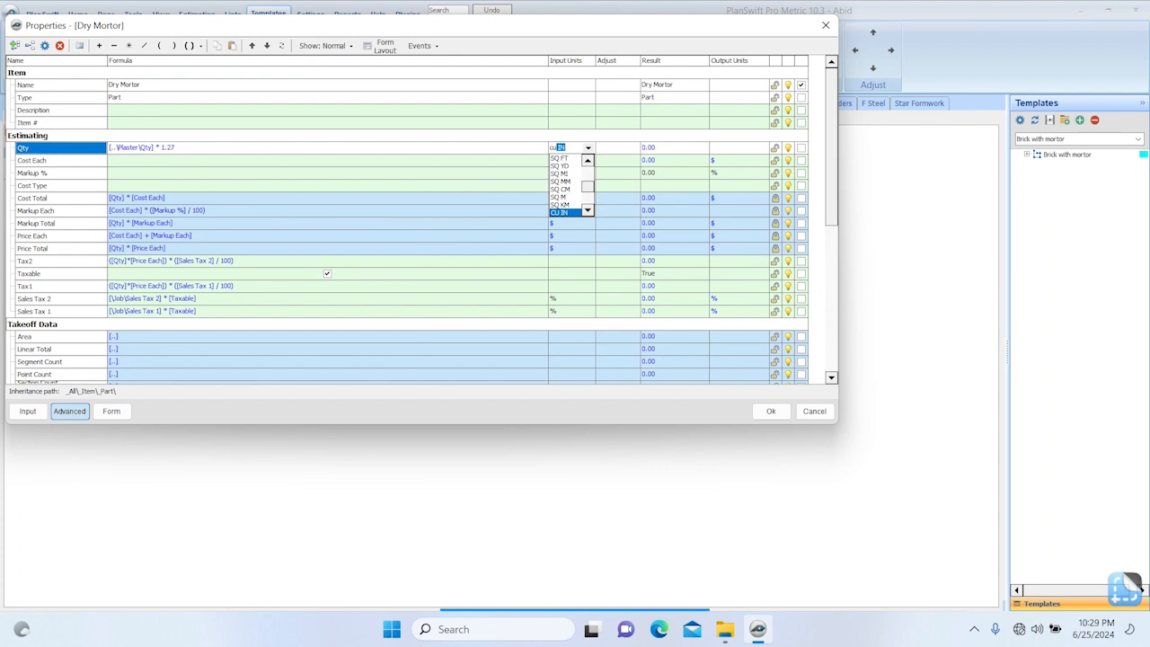
type(" ft")
left_click(569, 148)
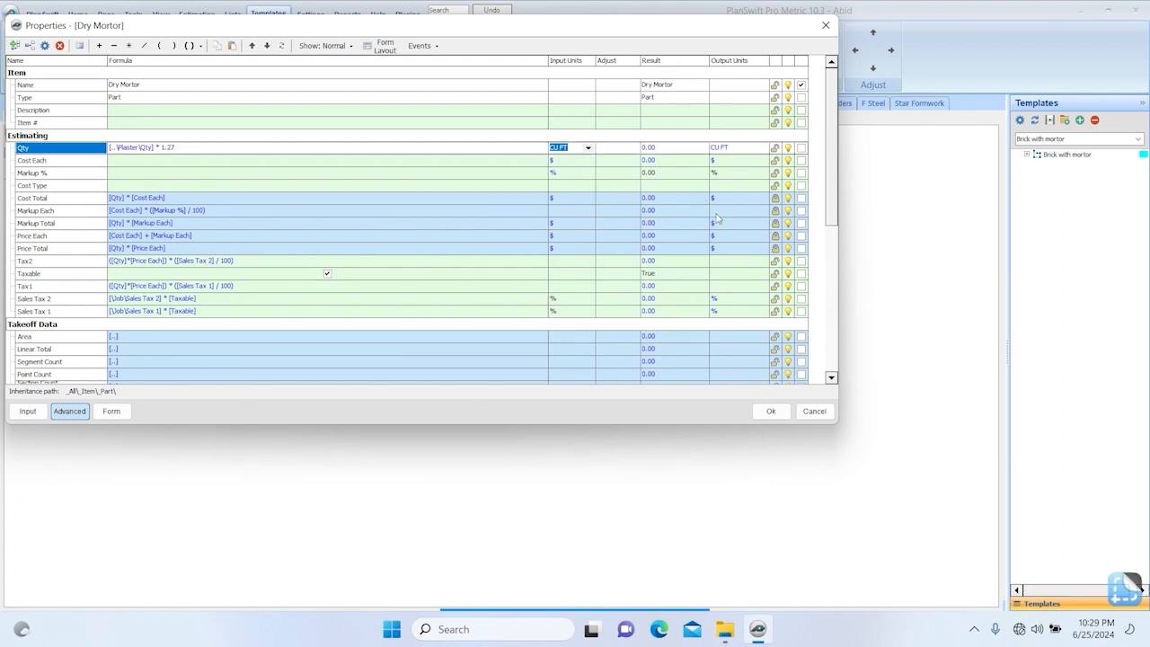
left_click(771, 411)
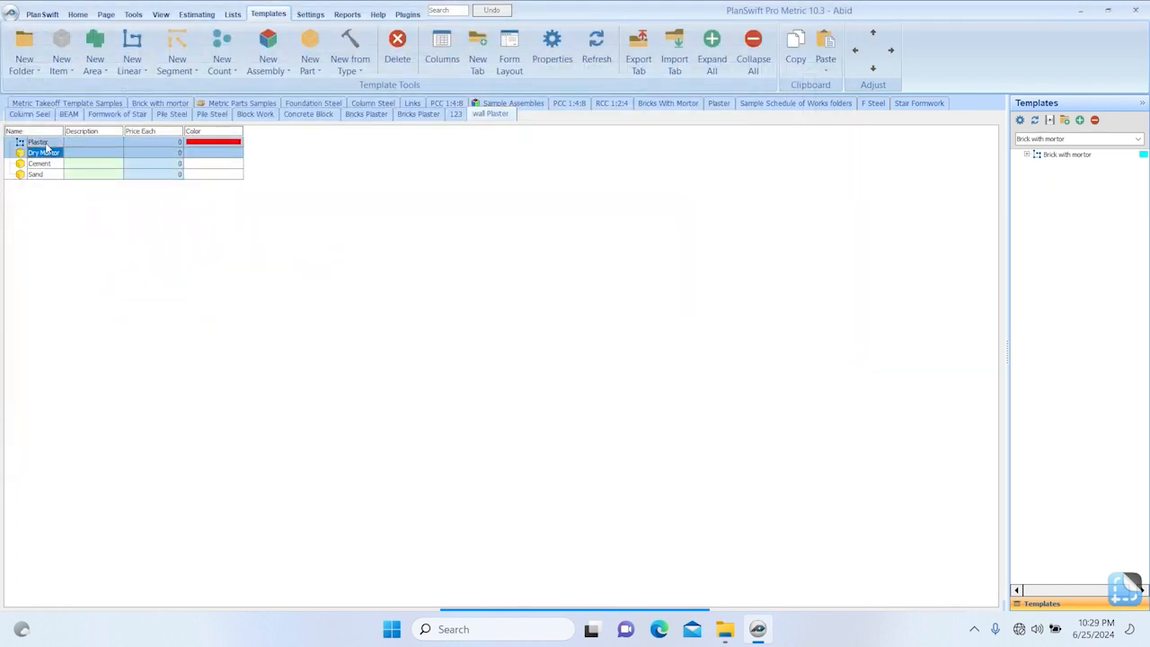
Step: Add a number property named Cement to the Plaster item's Estimating group, with a simple list of values 1 to 6
left_click(45, 143)
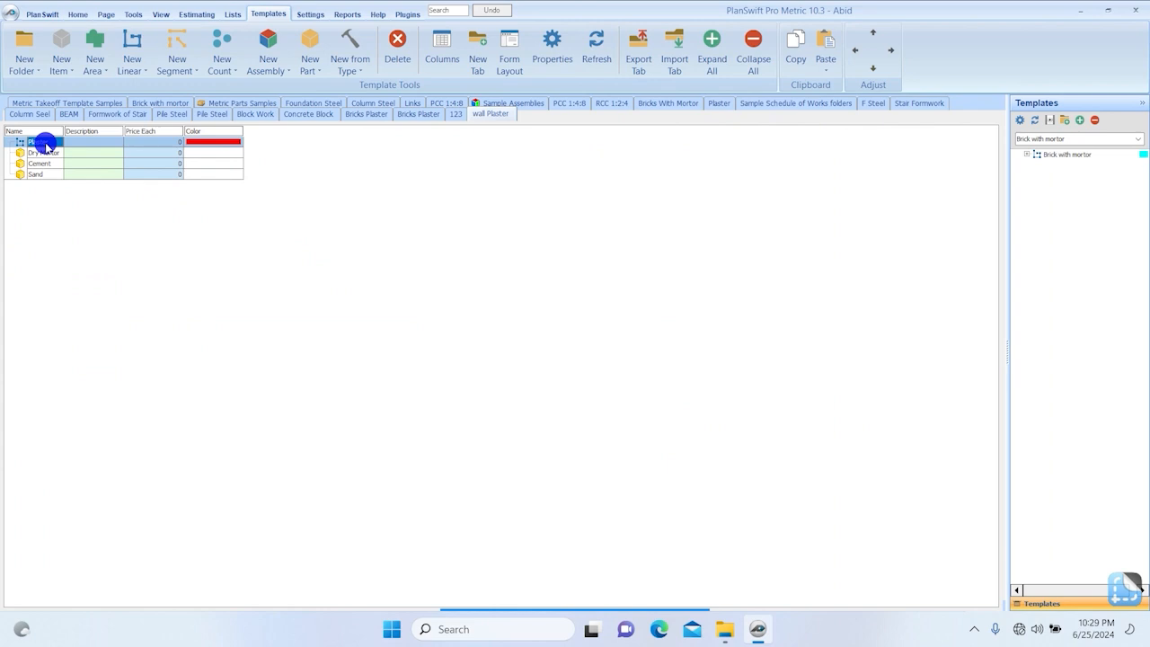
double_click(45, 144)
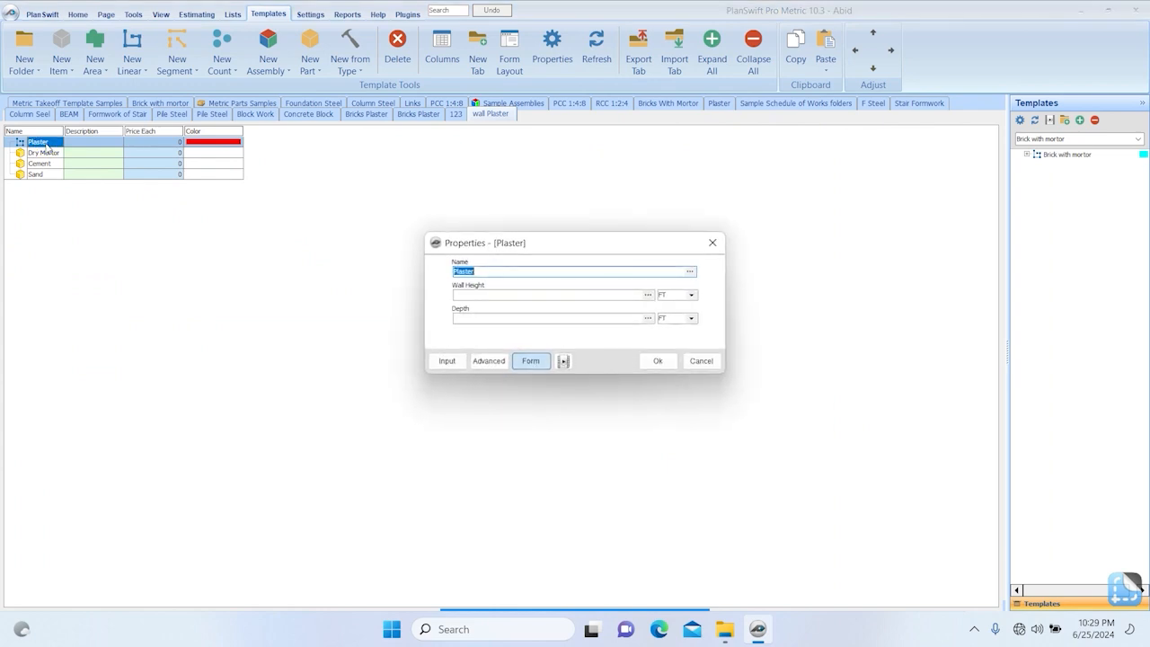
left_click(487, 361)
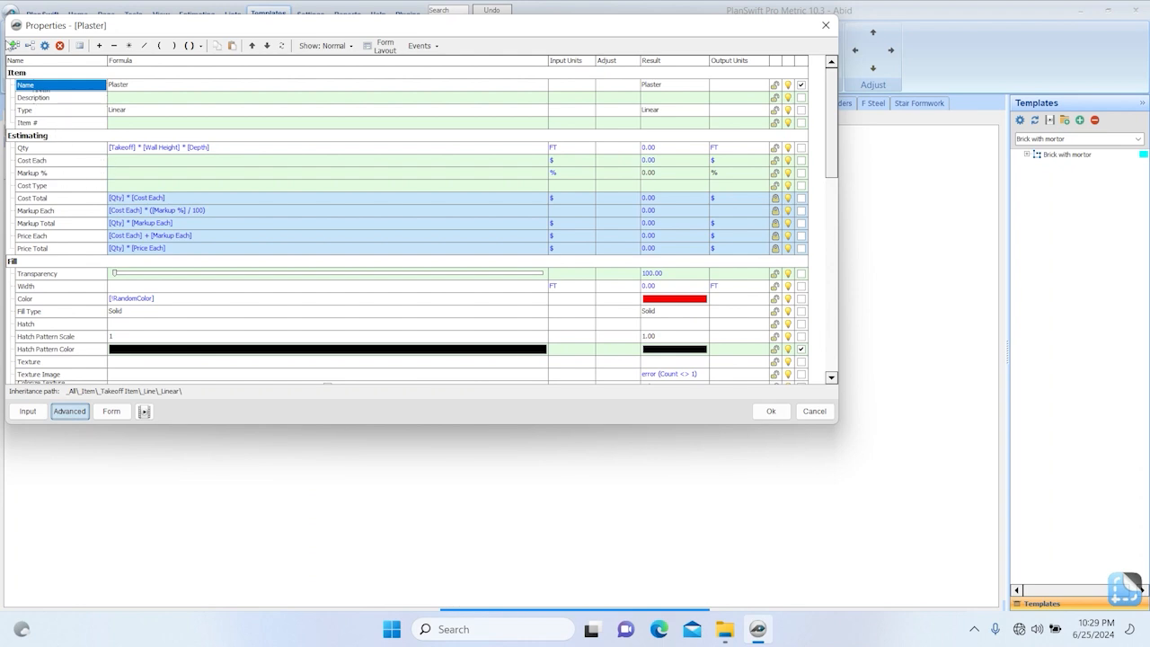
left_click(13, 45)
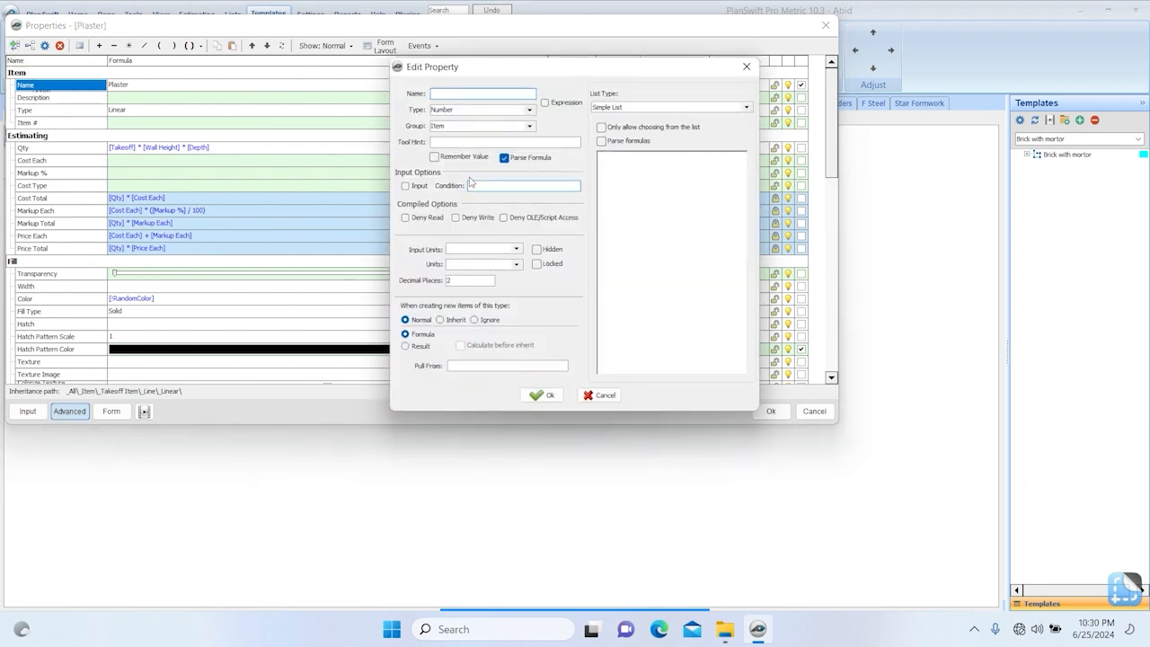
type("Cement")
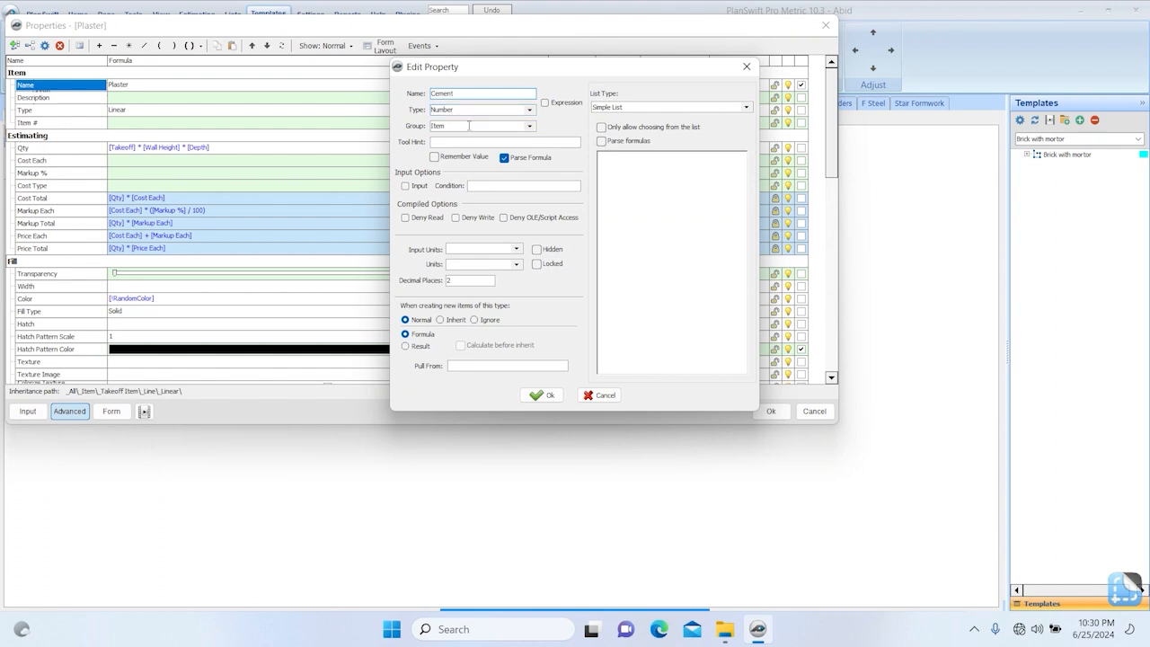
left_click(528, 125)
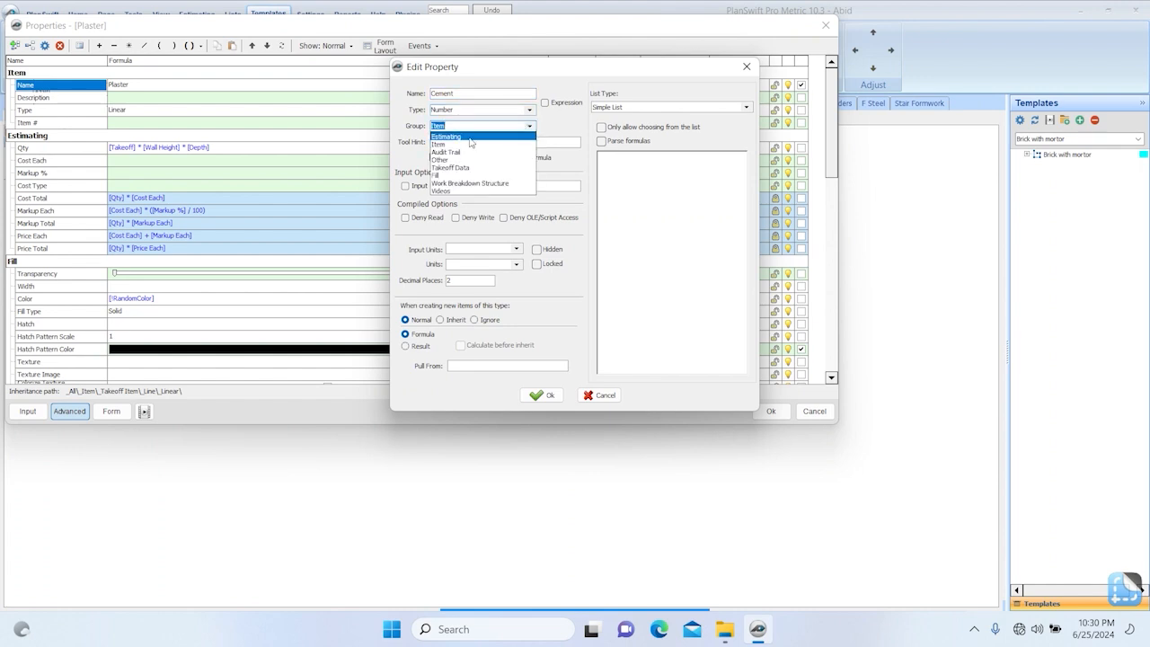
left_click(470, 137)
left_click(624, 168)
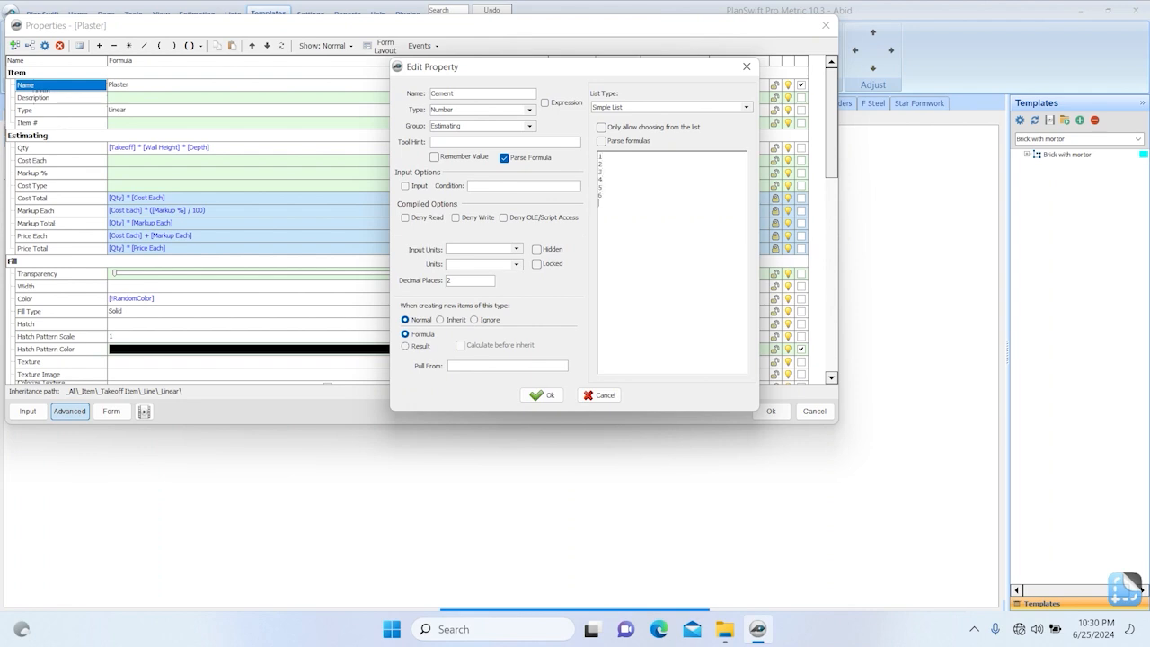
left_click(542, 396)
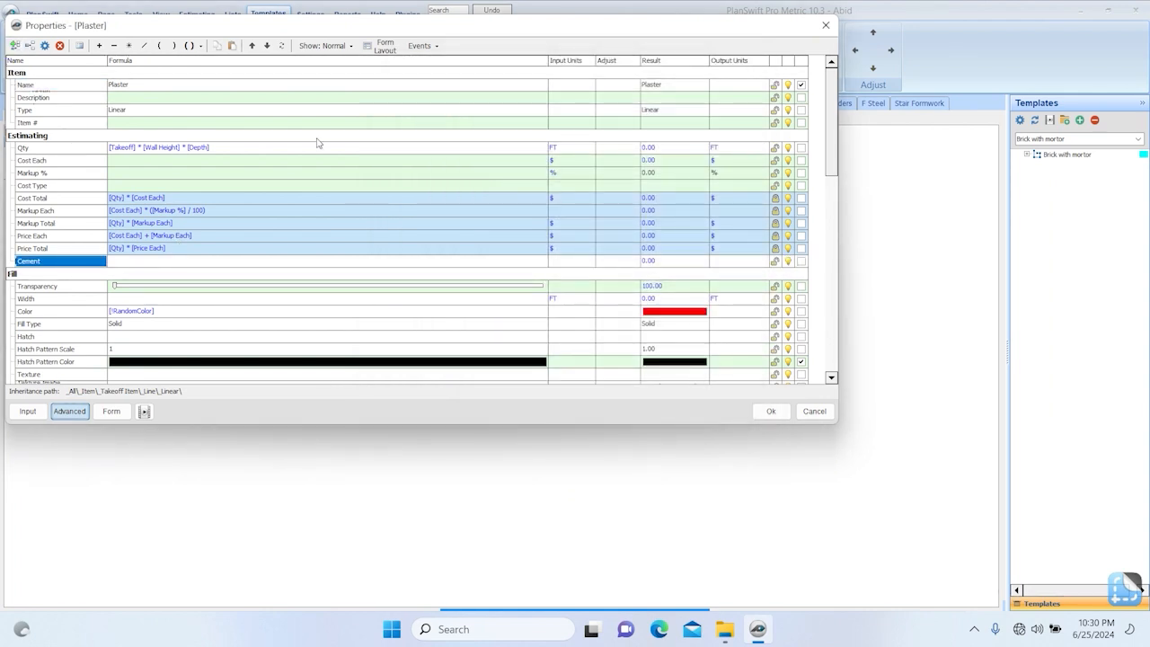
Step: Add a number property named Sand to the Plaster item's Estimating group, with a simple list
left_click(15, 45)
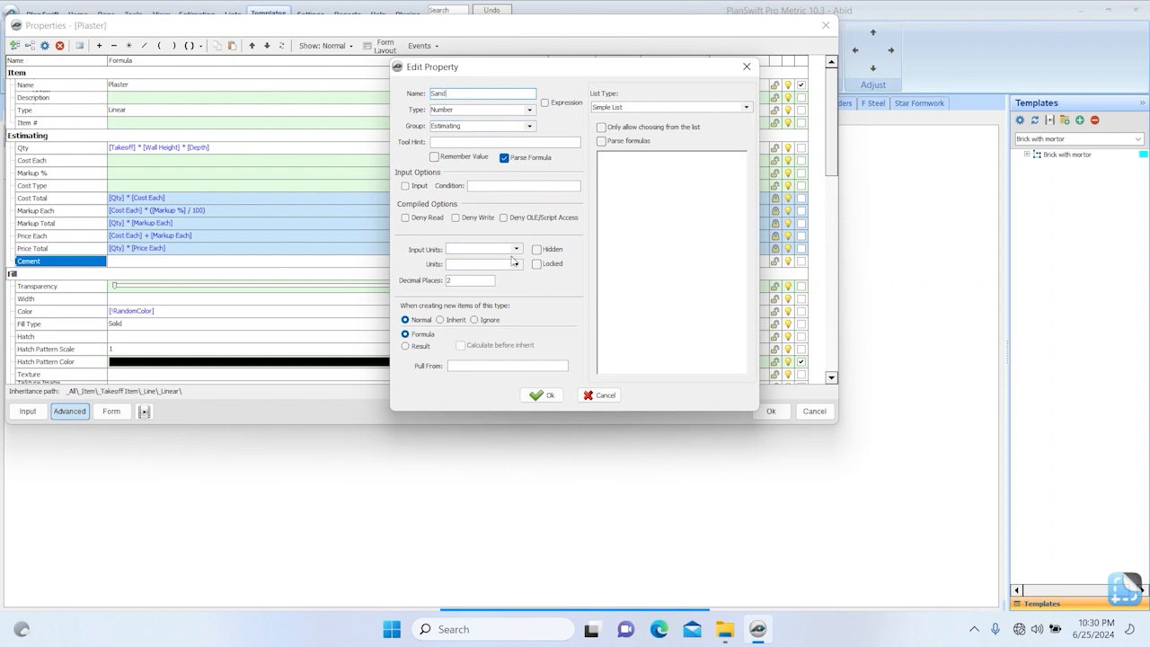
left_click(642, 165)
left_click(542, 395)
Step: Set the input units of the Plaster item's Cement and Sand properties to EA and save the item
left_click(589, 260)
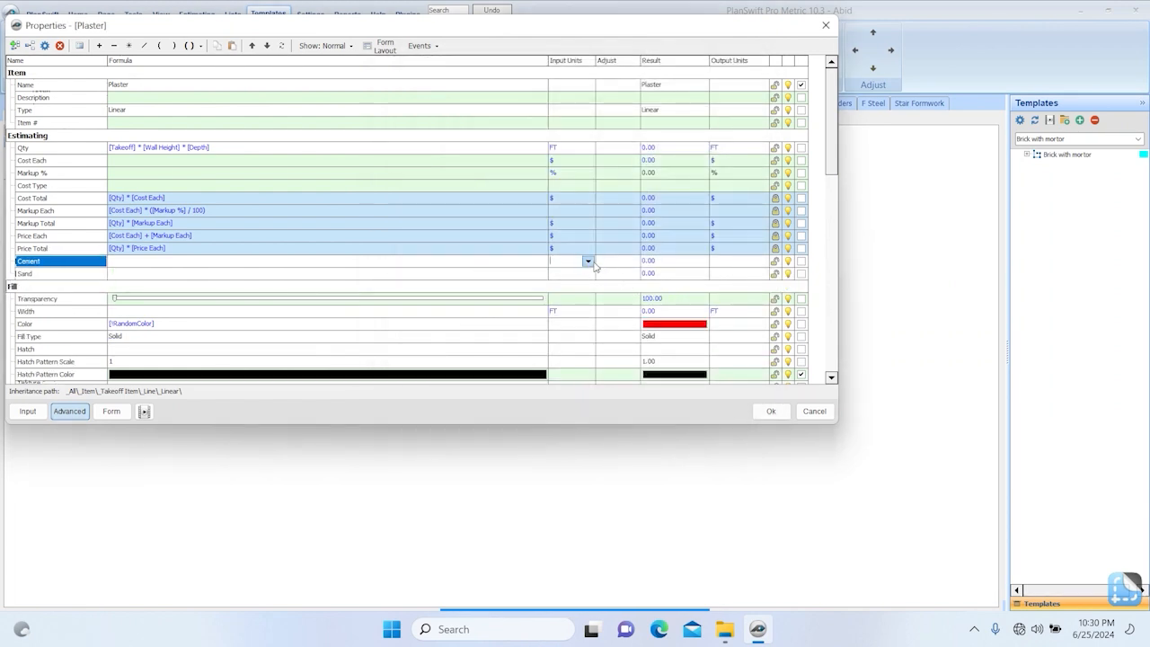
left_click(588, 262)
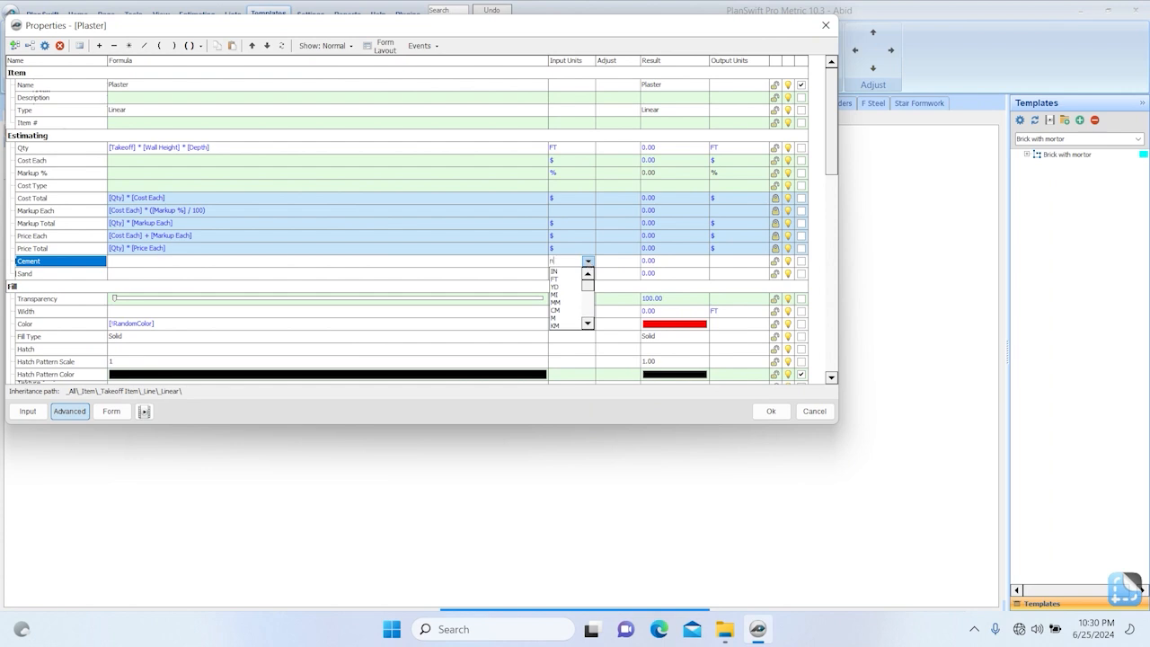
type("EA")
left_click(588, 263)
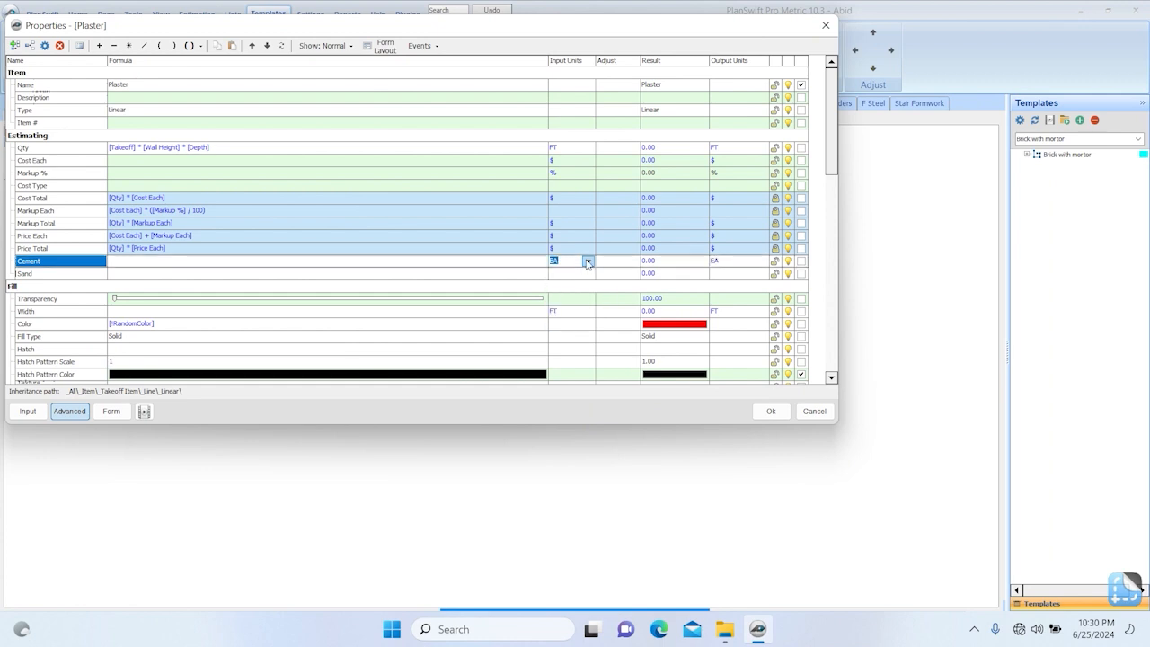
left_click(554, 274)
type("ea")
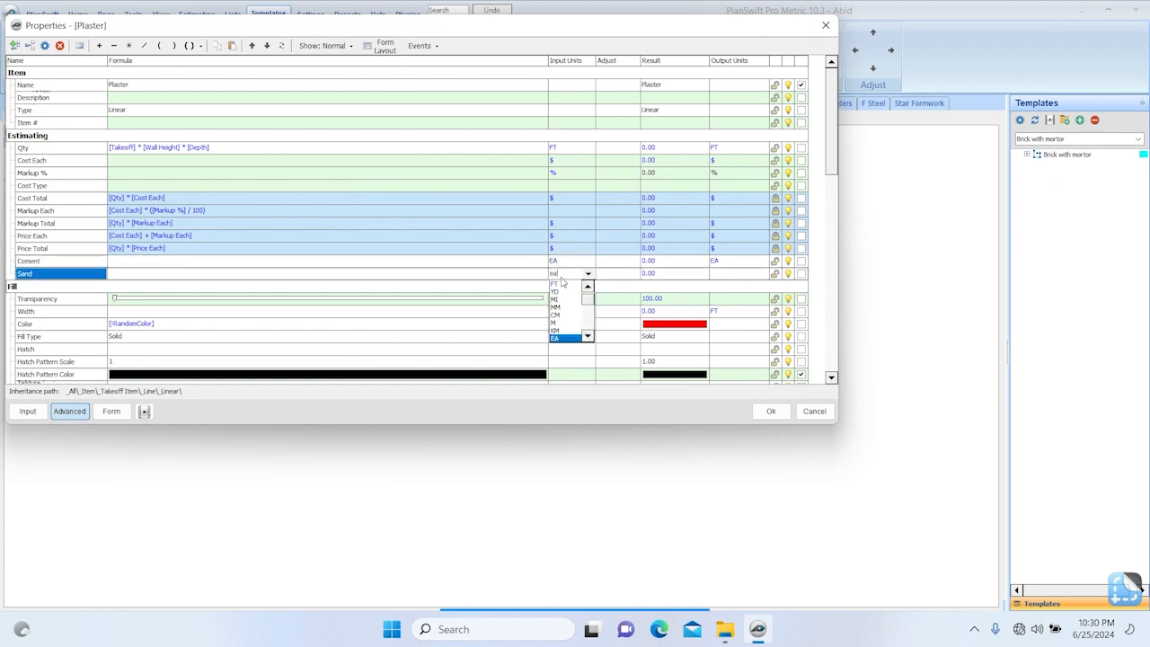
key("Return")
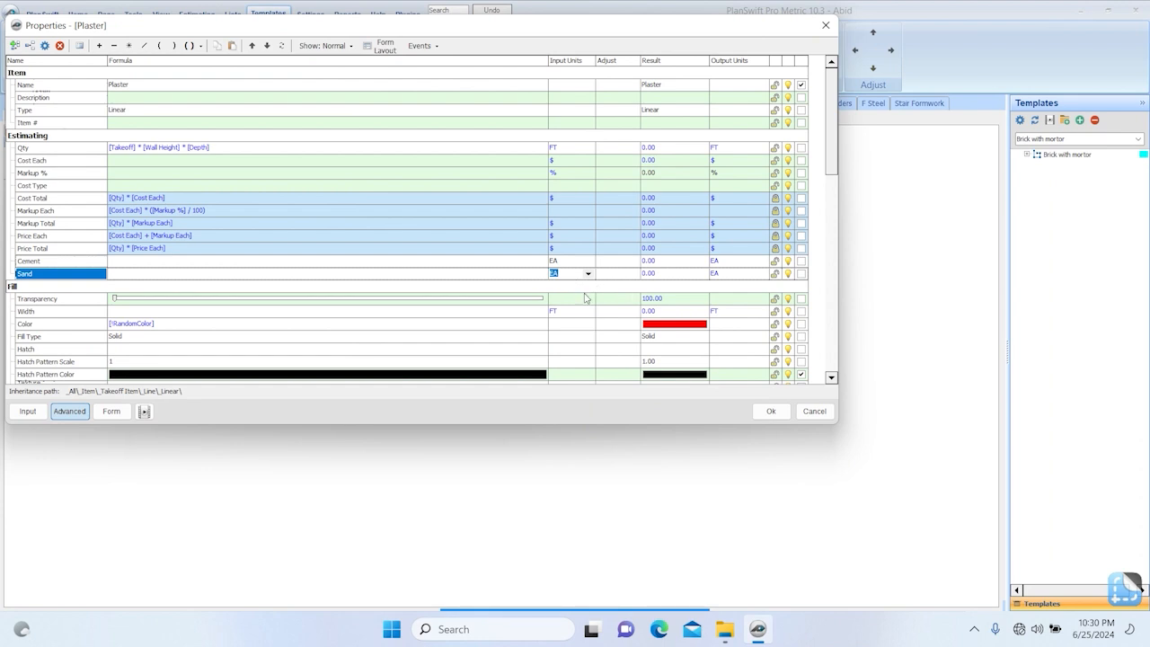
left_click(771, 410)
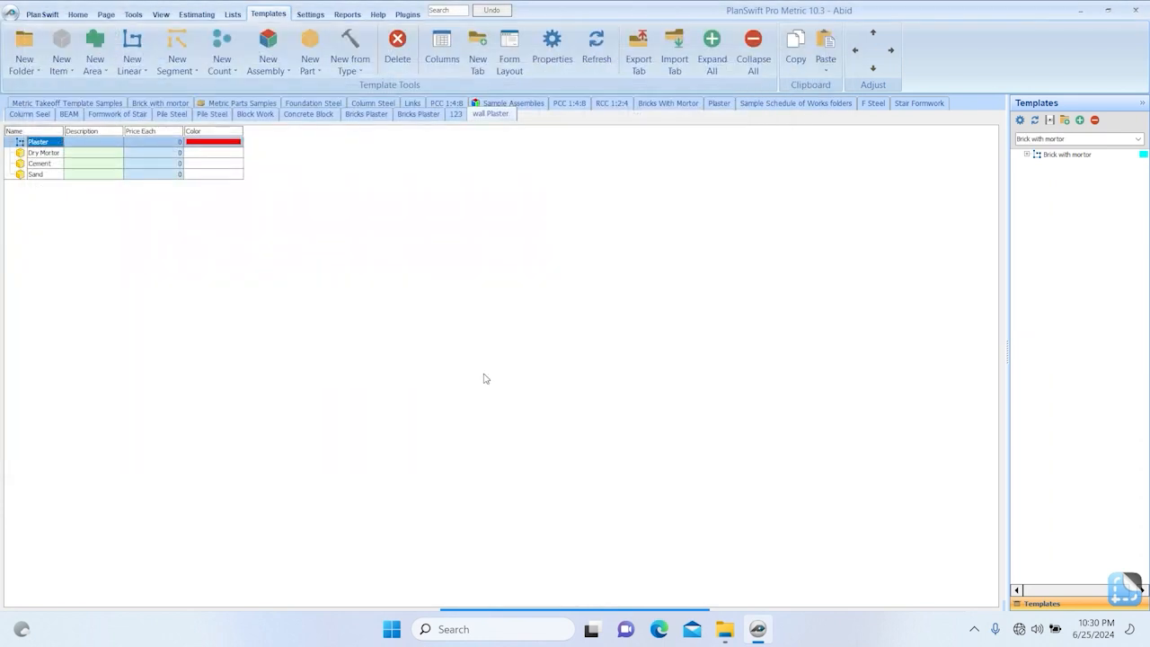
Step: Start the Qty formula of the Cement part with the Dry Mortor part's Qty, using the relative path
double_click(50, 163)
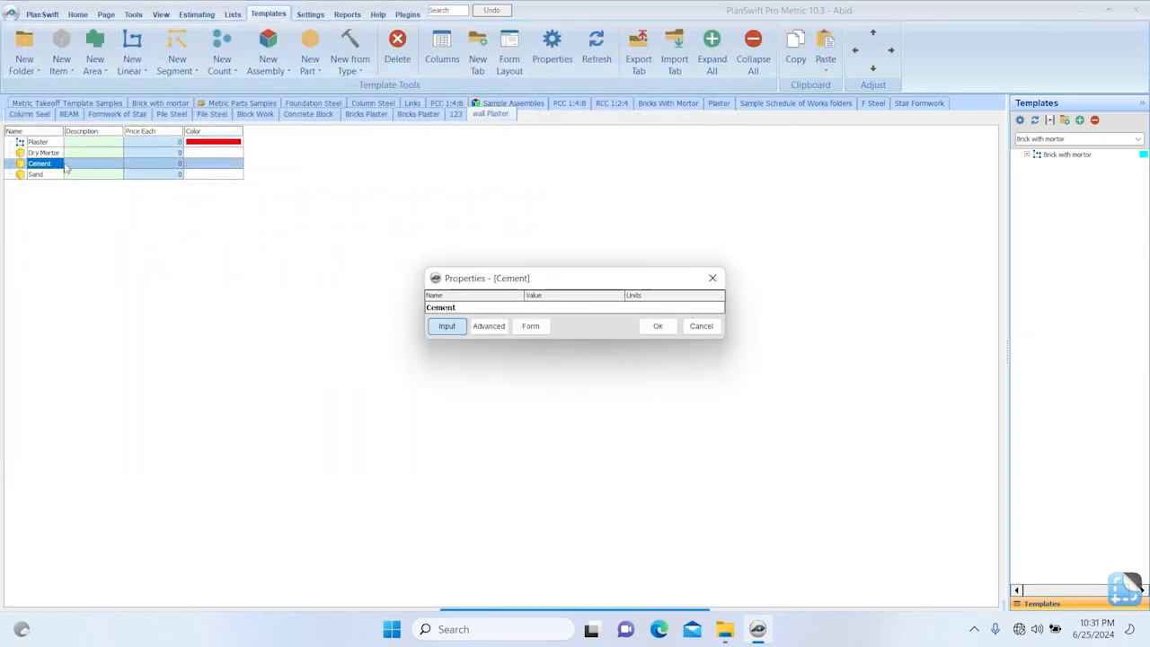
left_click(478, 325)
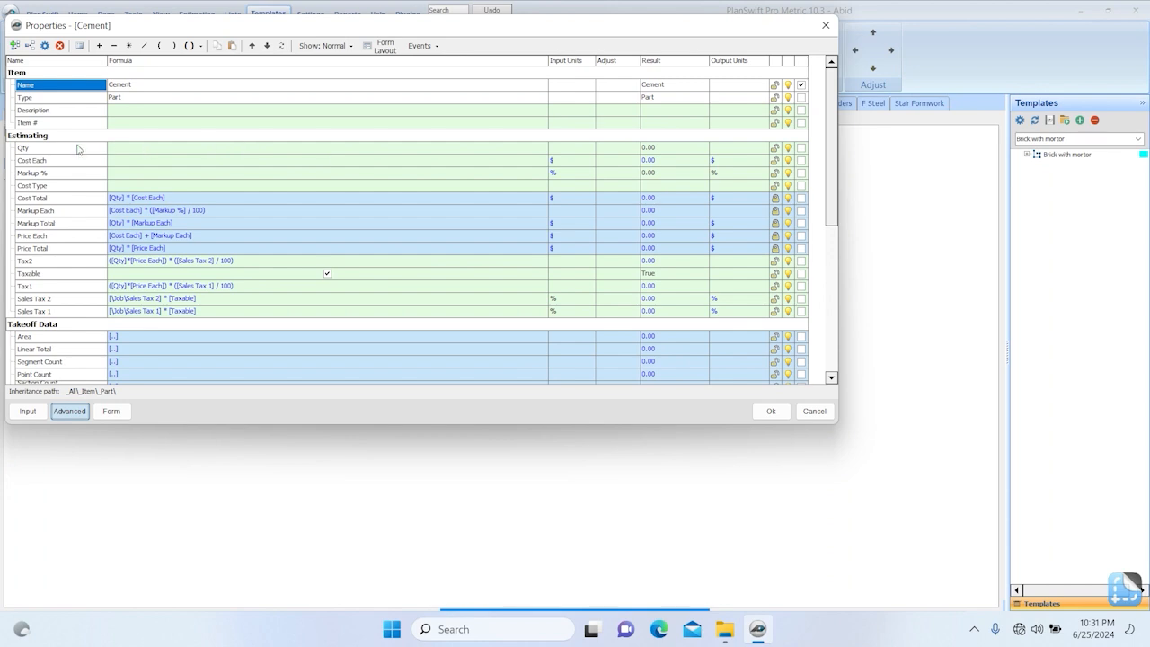
left_click(495, 154)
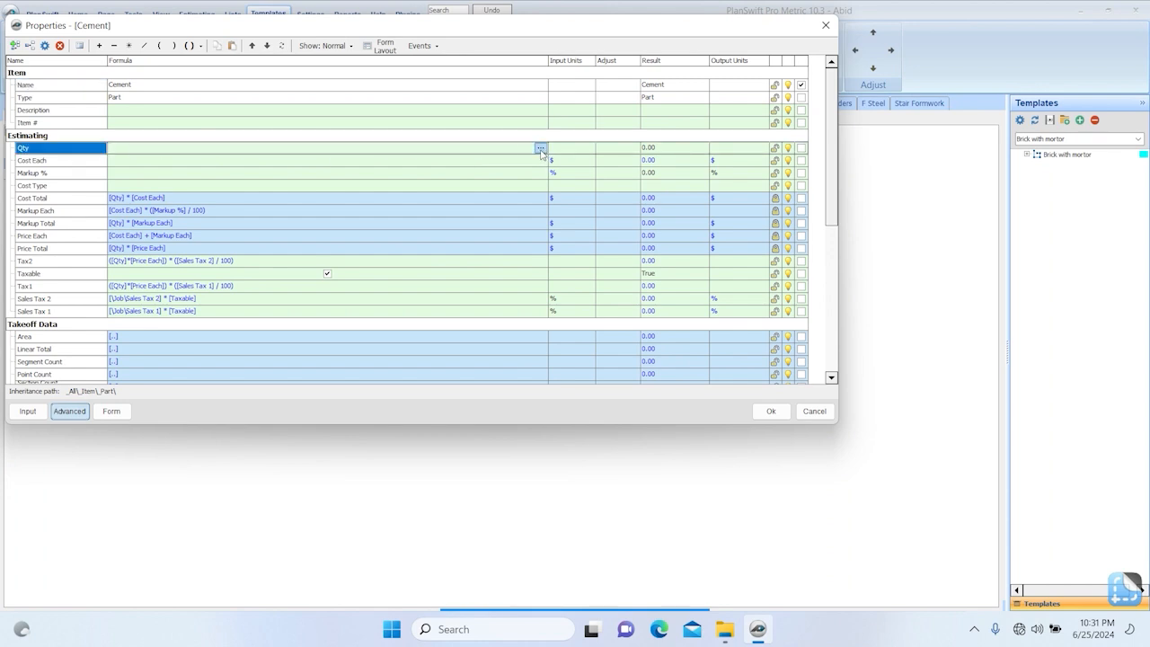
left_click(542, 149)
left_click(464, 224)
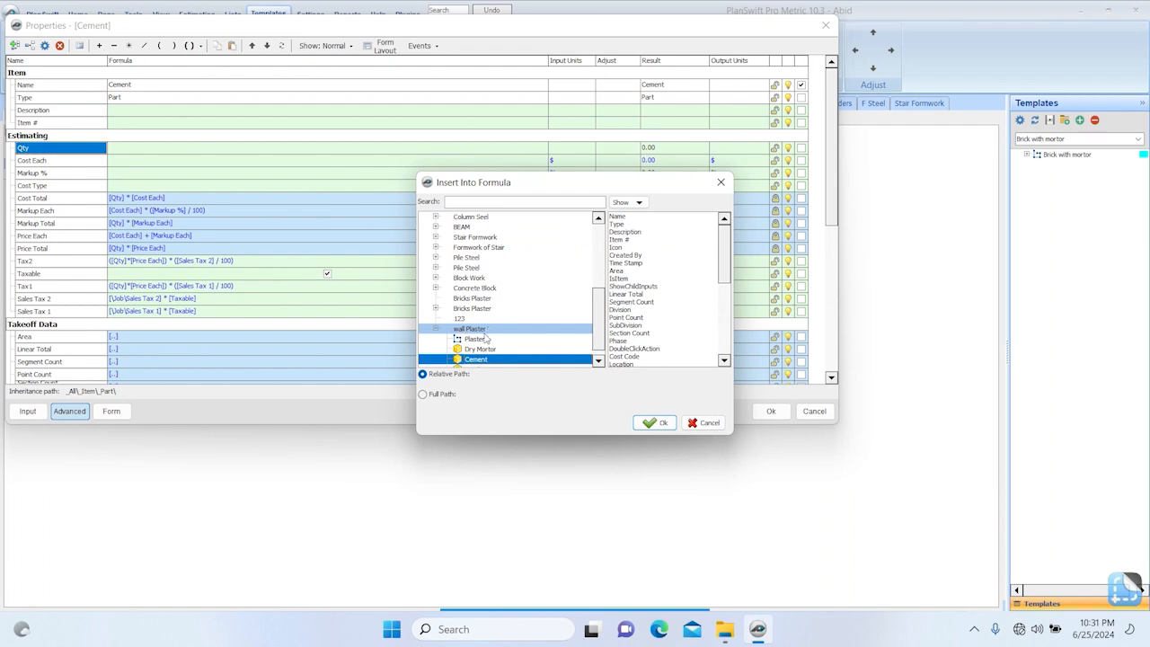
left_click(486, 349)
left_click(627, 244)
key("q")
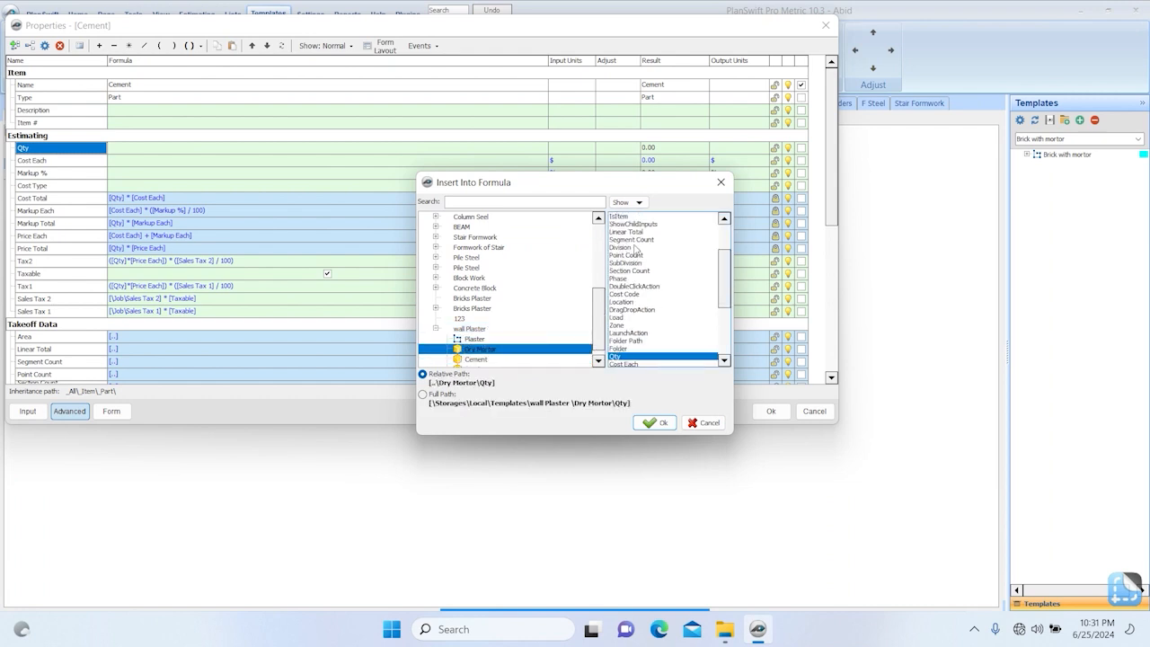
left_click(655, 423)
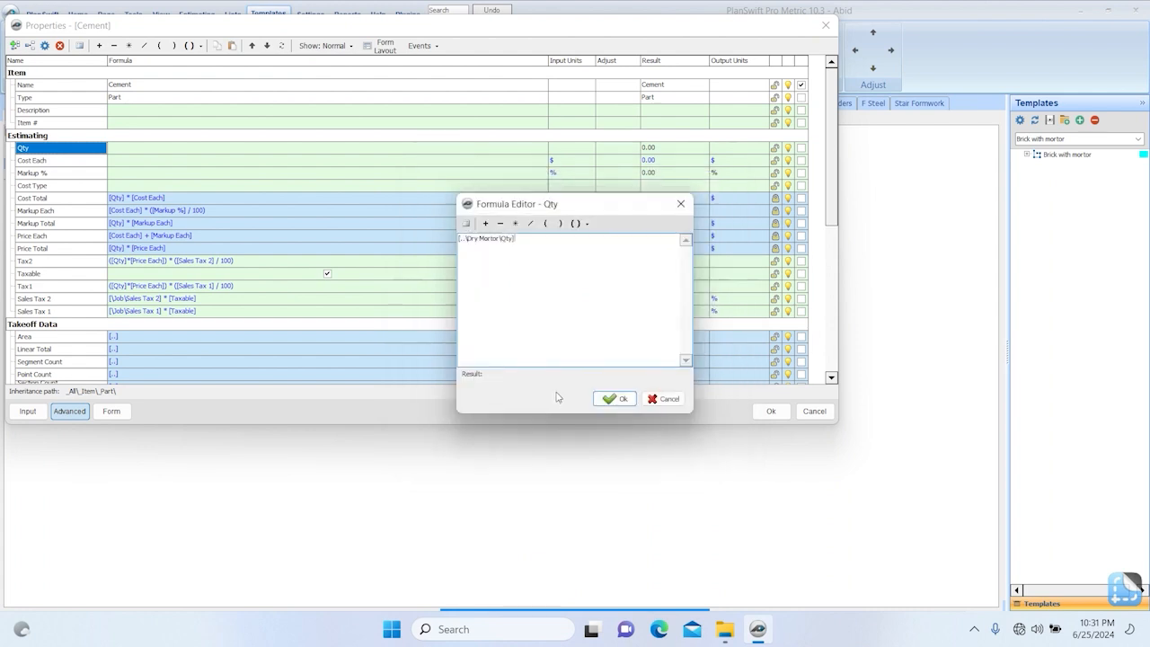
Step: Multiply the Cement part's Qty formula by the Plaster item's Cement property
left_click(516, 223)
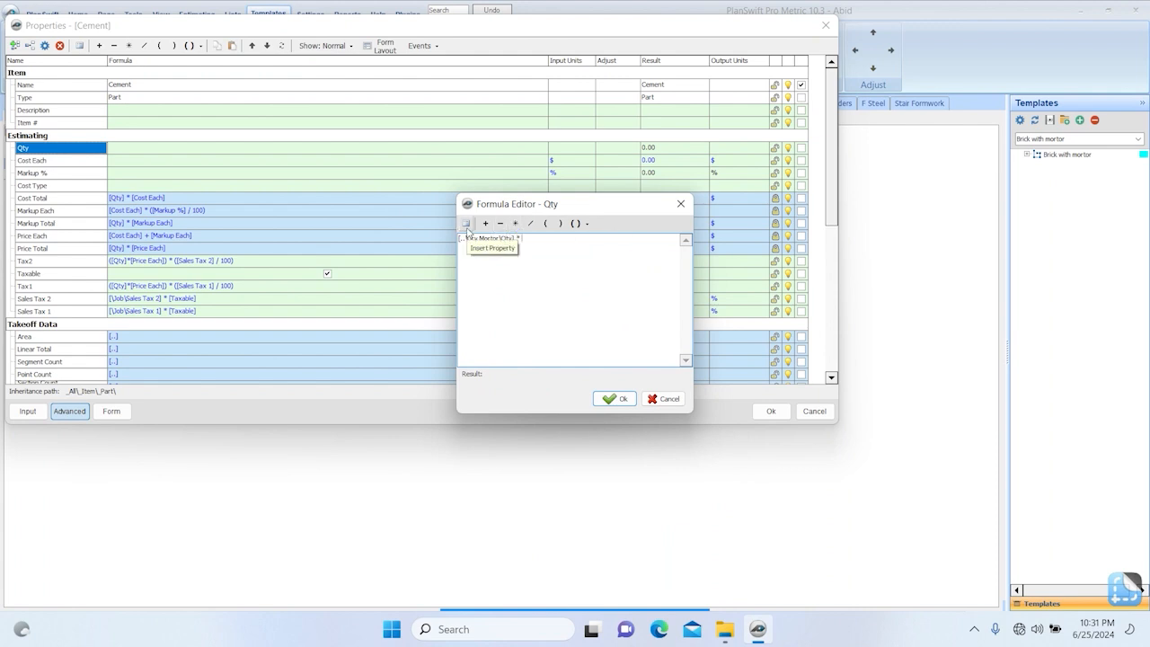
left_click(465, 223)
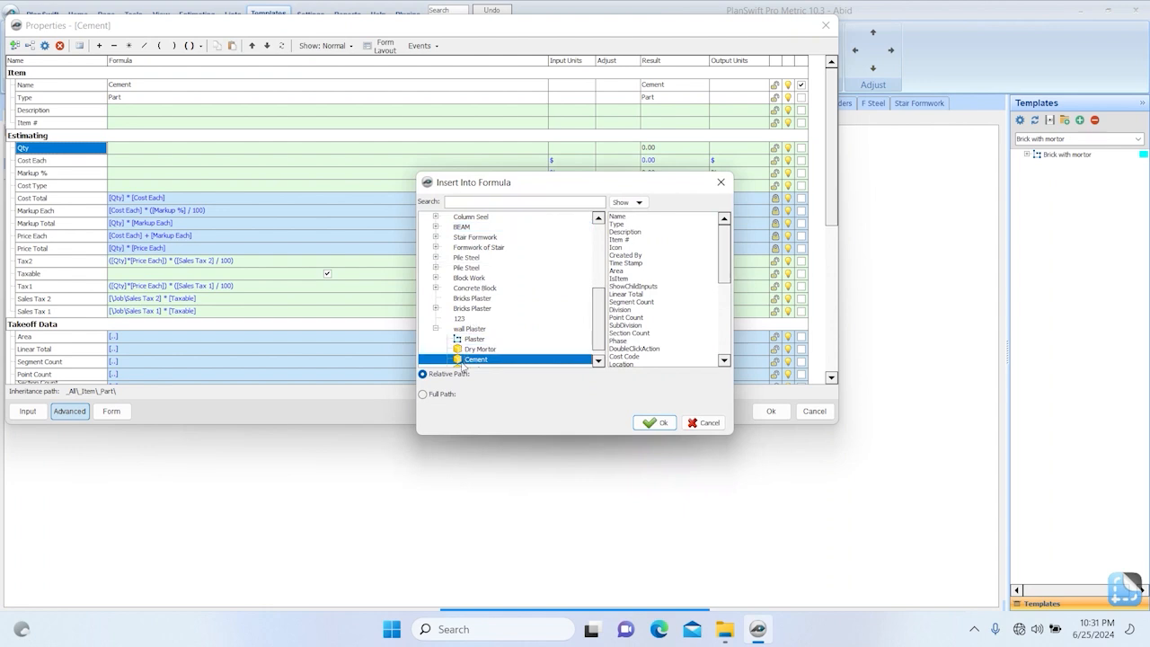
left_click(478, 338)
left_click(619, 278)
scroll(622, 282, "down", 10)
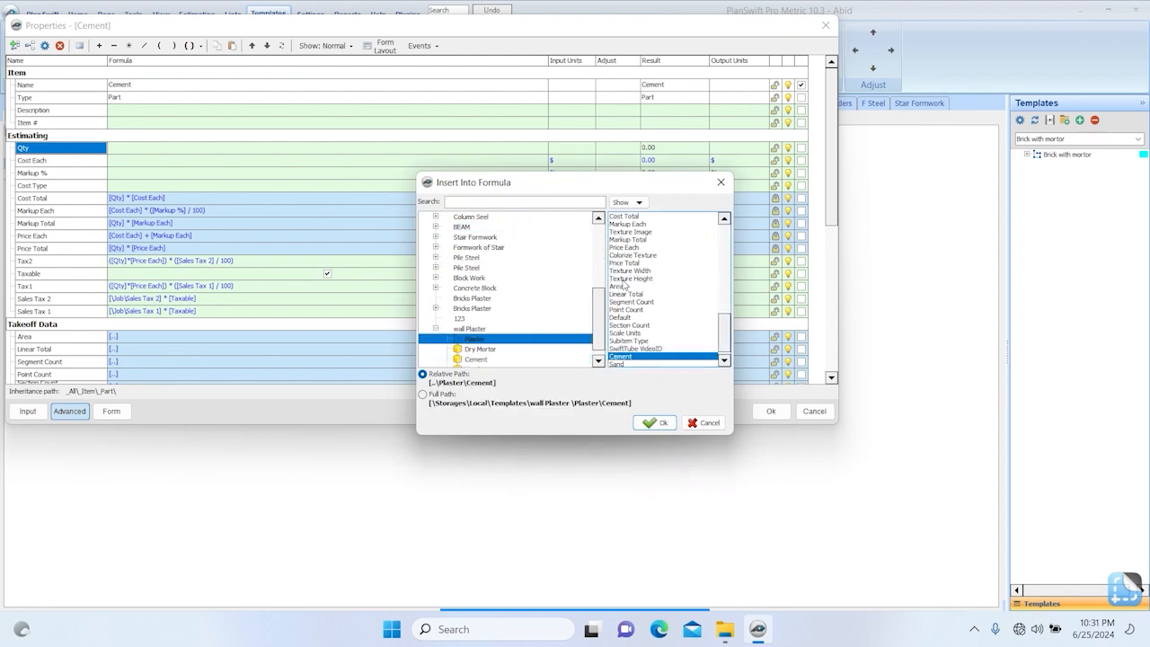
left_click(653, 425)
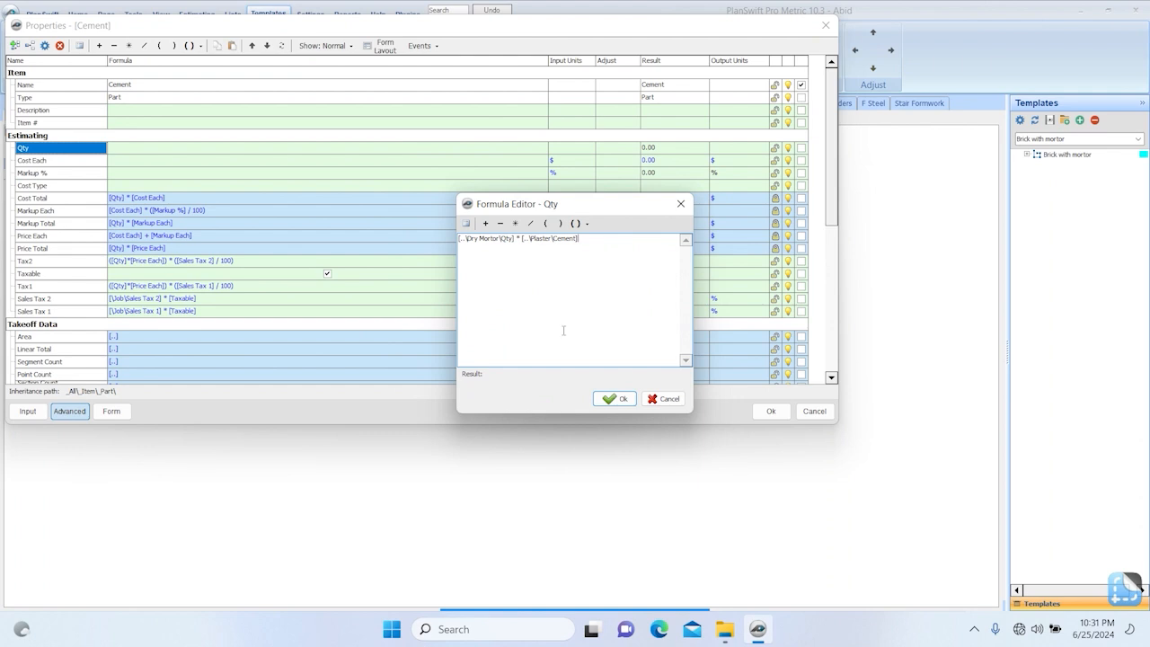
mouse_move(614, 613)
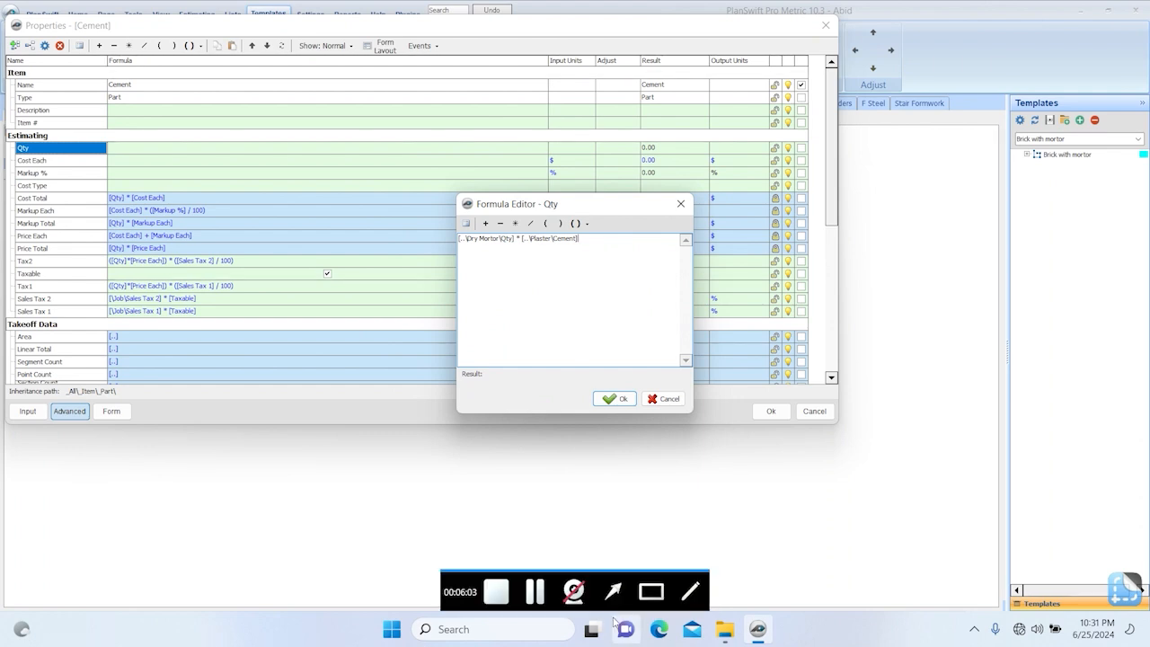
left_click(530, 590)
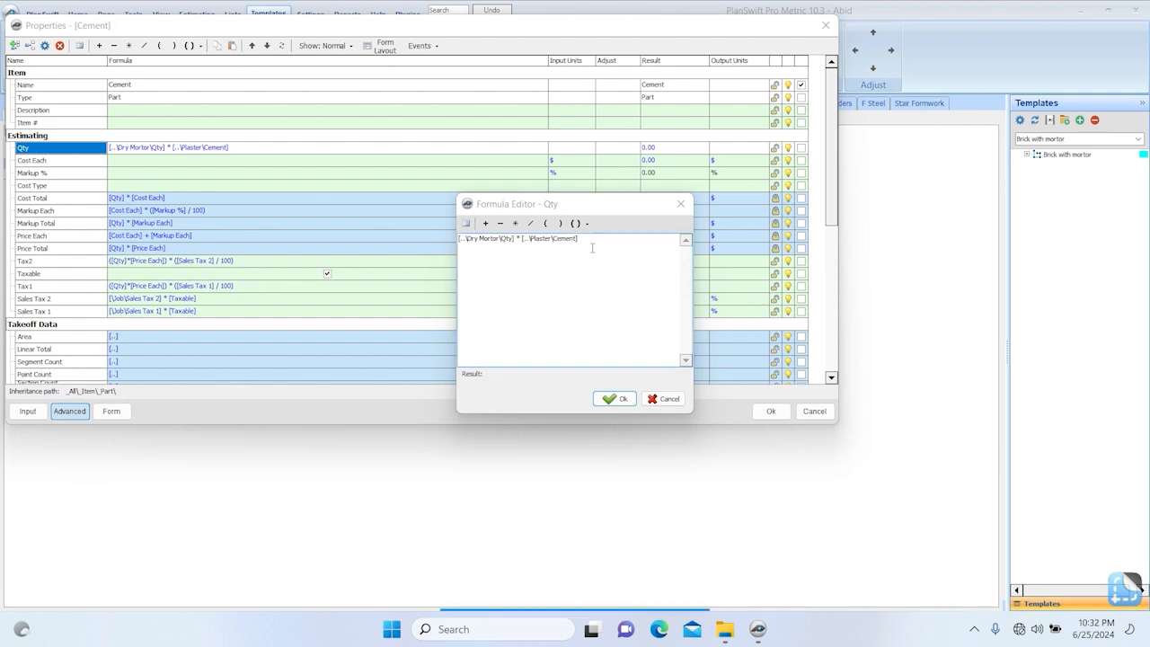
Step: Close the bracket after the product and divide it by a new bracket beginning with the Plaster item's Cement property
left_click(561, 225)
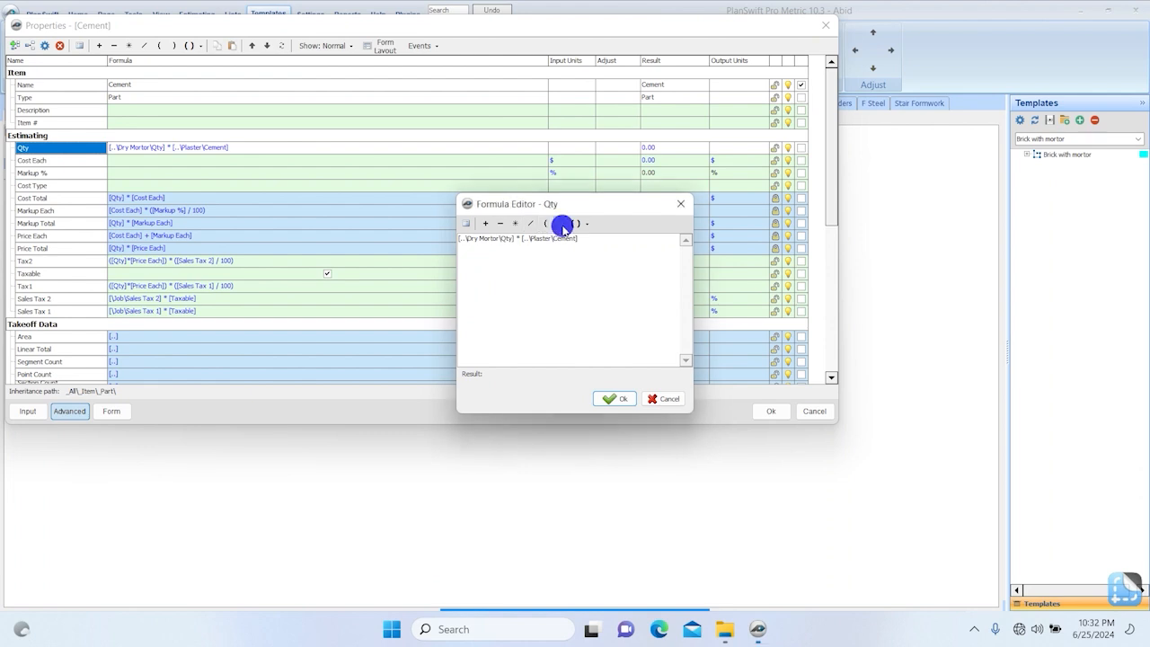
left_click(529, 223)
left_click(546, 224)
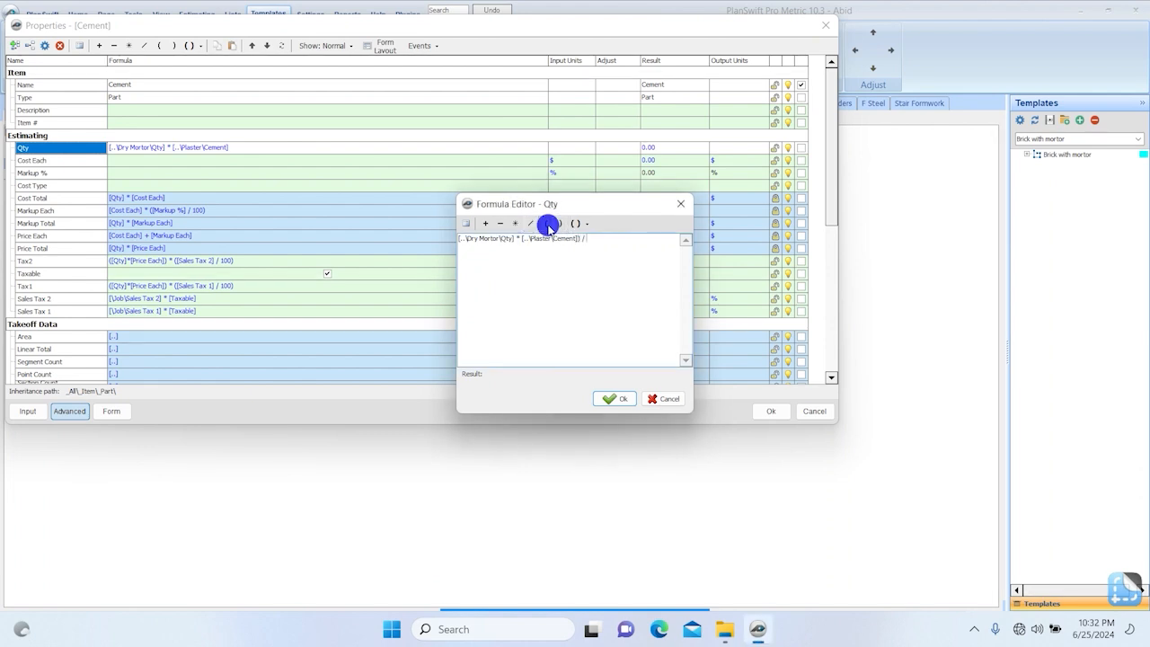
left_click(466, 223)
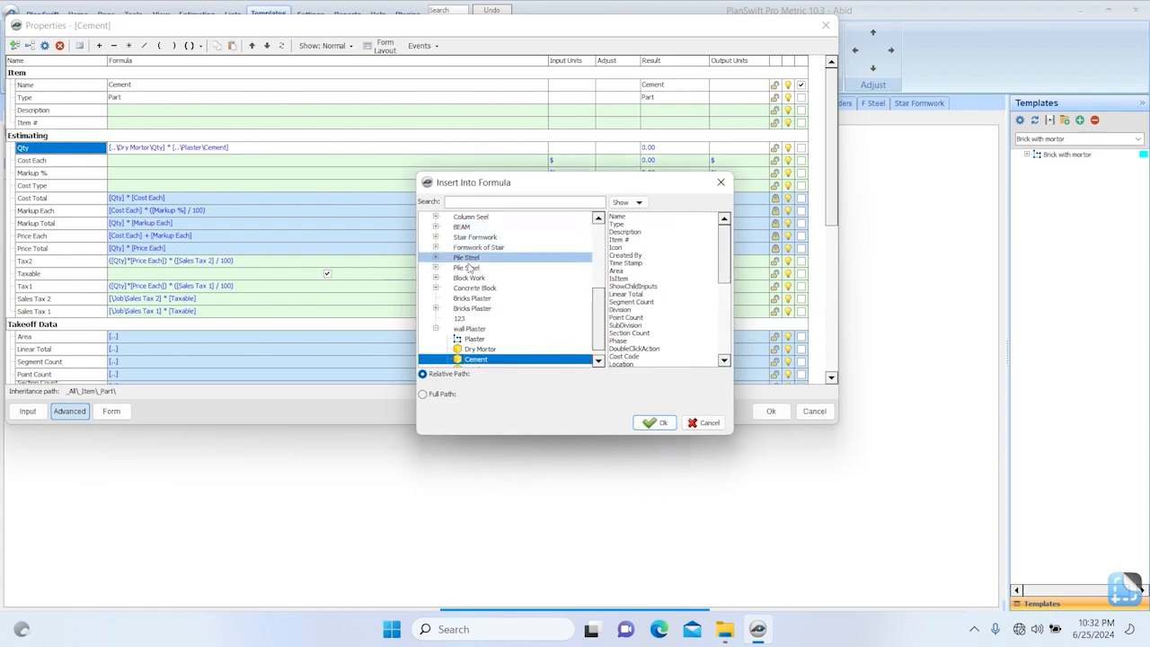
left_click(474, 338)
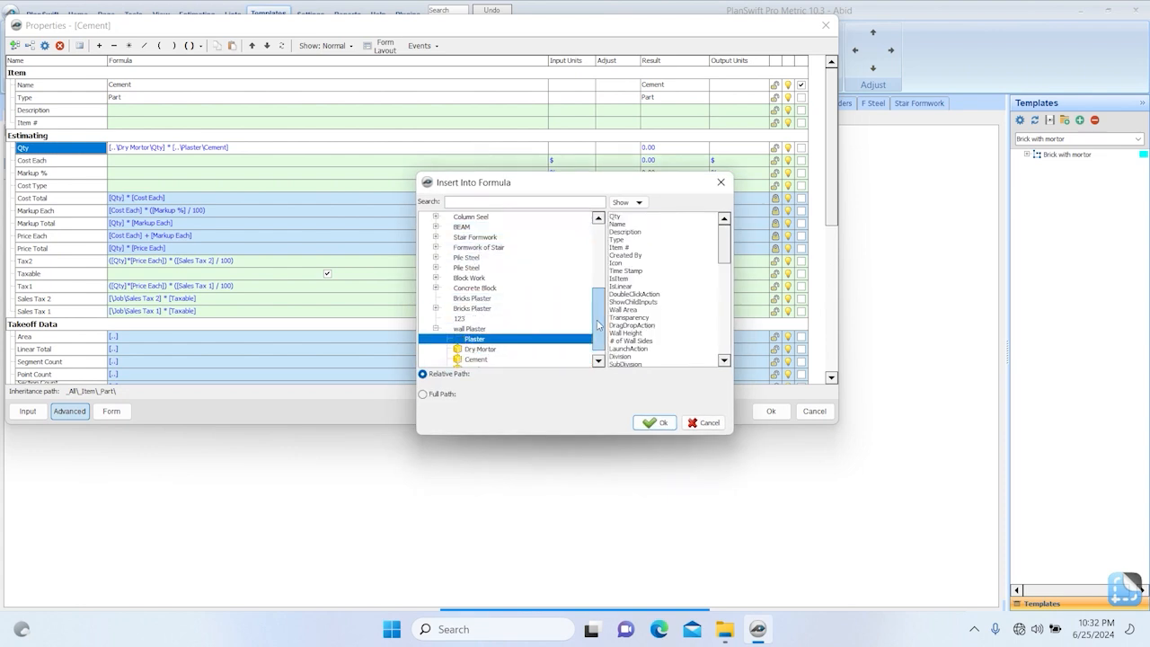
left_click(636, 318)
type("ce")
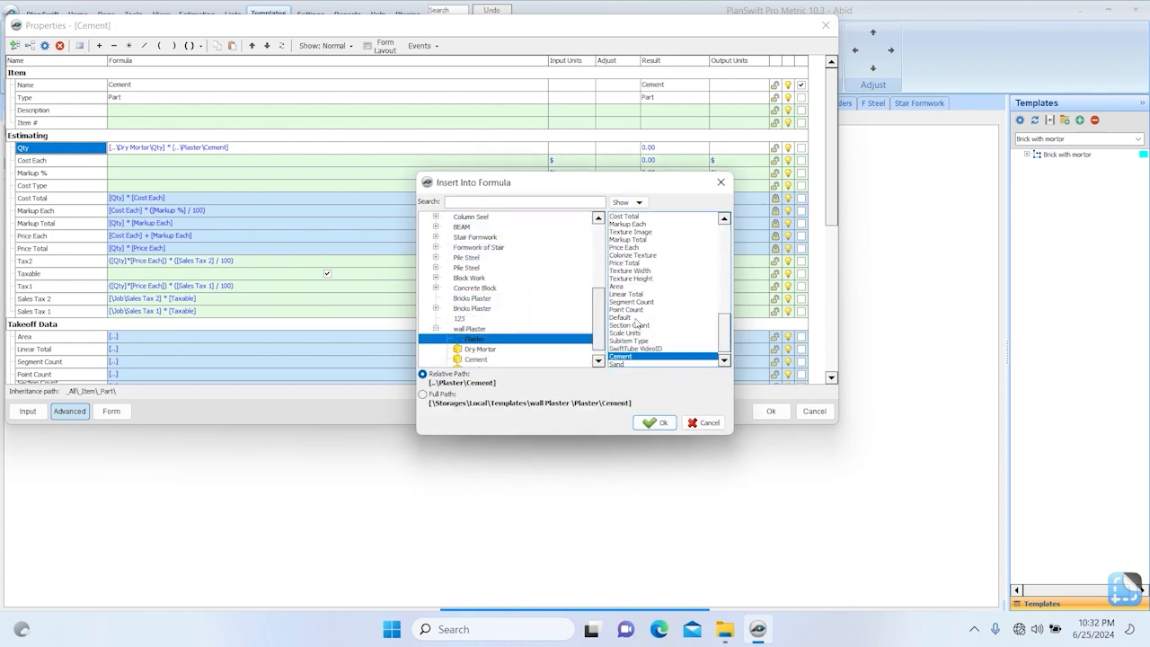
left_click(654, 422)
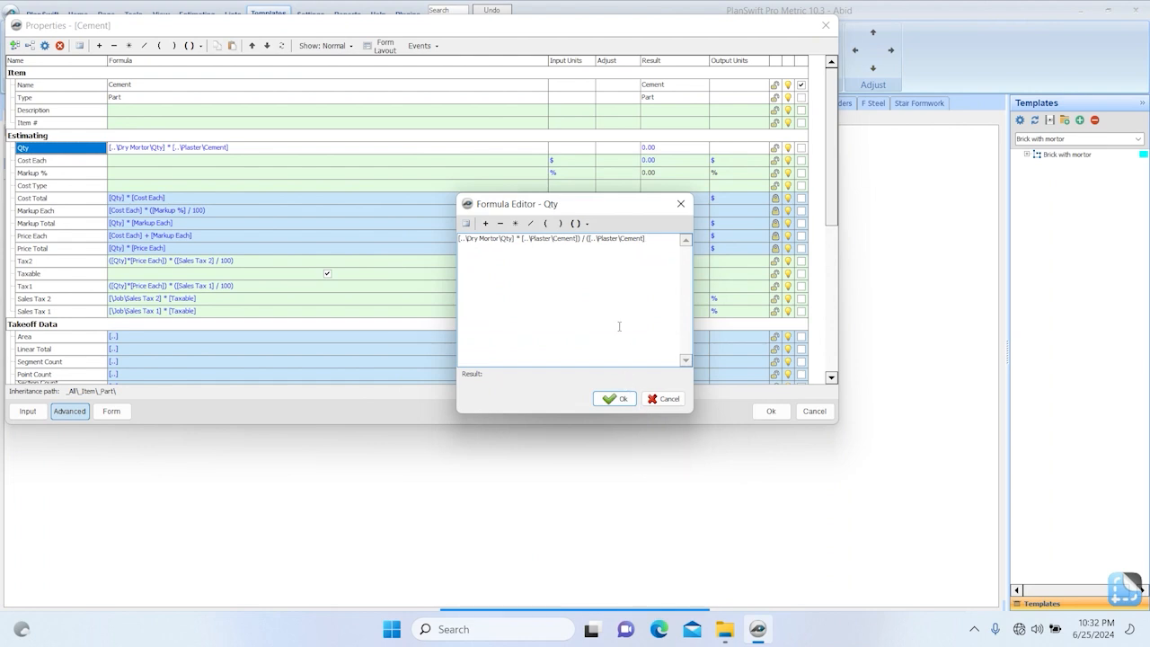
Step: Add the Plaster item's Sand property to the divisor in the Cement part's Qty formula
left_click(530, 223)
left_click(485, 222)
left_click(466, 224)
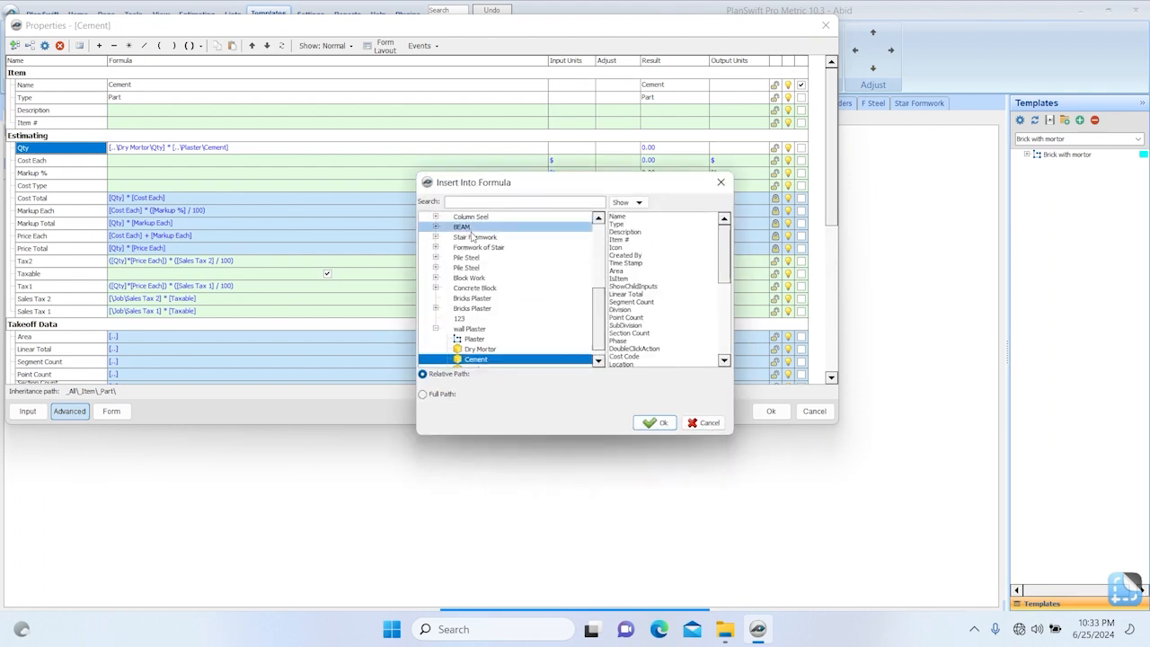
left_click(472, 338)
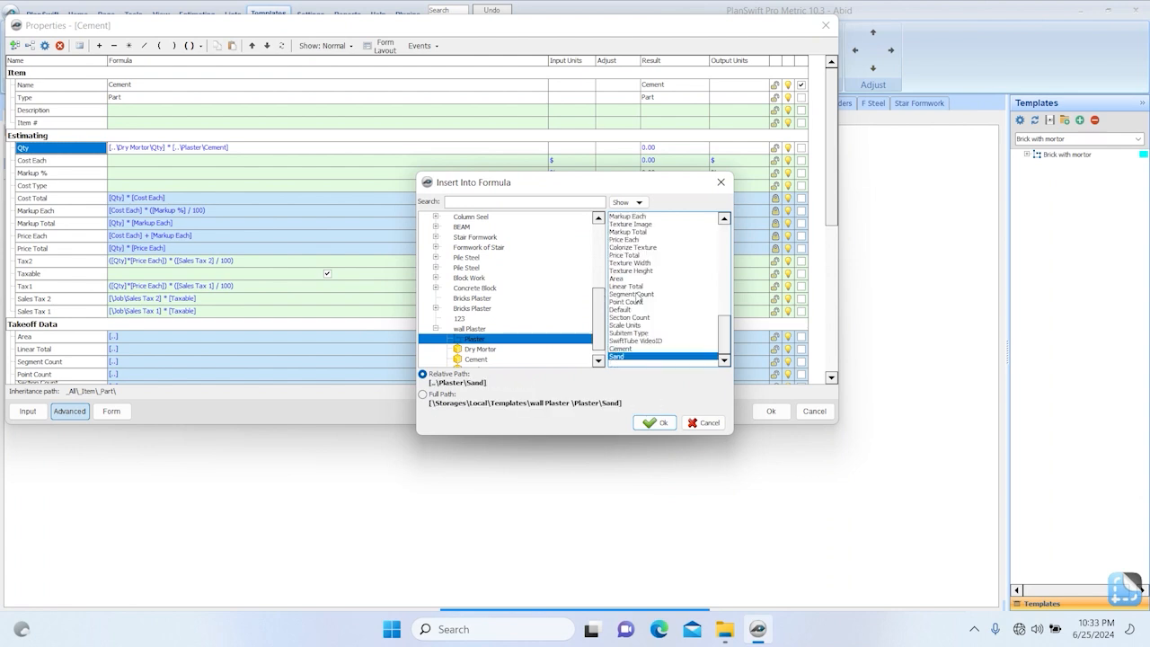
left_click(654, 423)
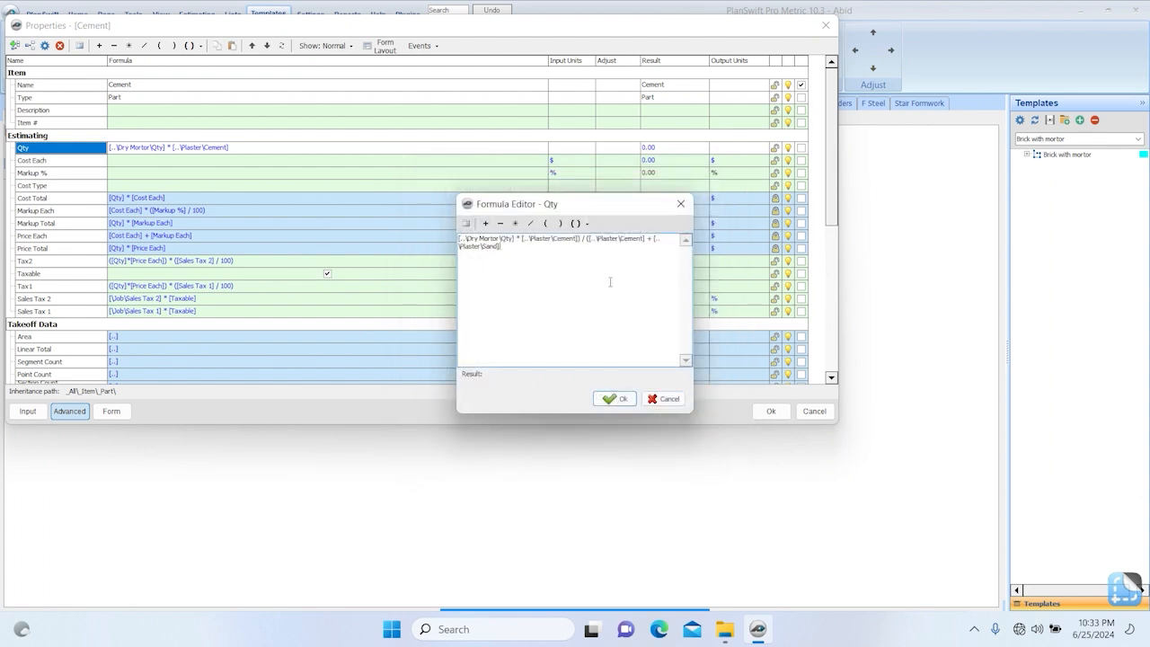
Step: Close the divisor bracket, divide by 1.25, add the missing opening bracket at the formula's start, and accept the formula
left_click(561, 224)
left_click(530, 222)
left_click(460, 238)
left_click(544, 224)
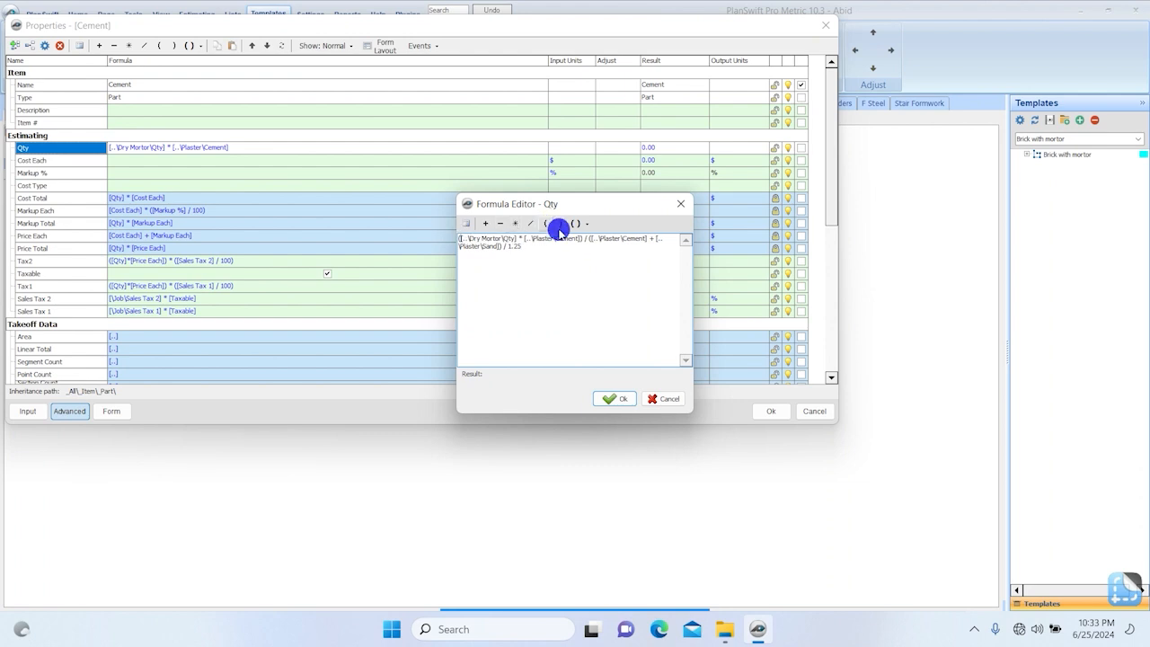
left_click(615, 397)
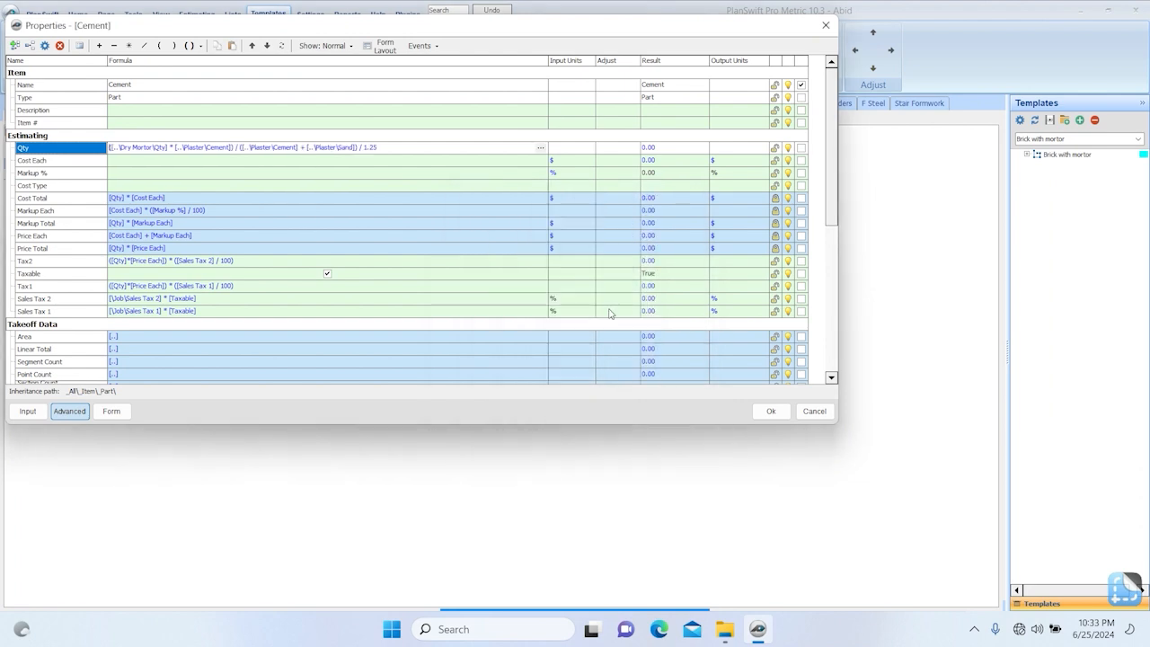
Step: Set the input units of the Cement part's Qty to Bags and save its properties
left_click(567, 148)
type("Bags")
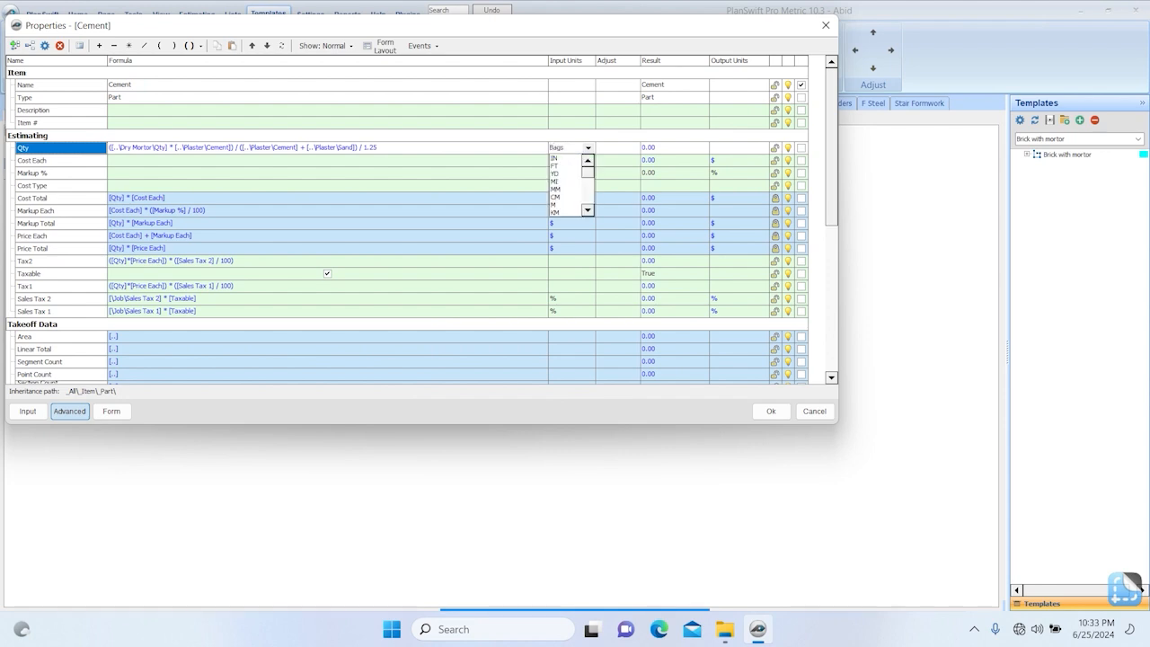
left_click(566, 149)
double_click(567, 148)
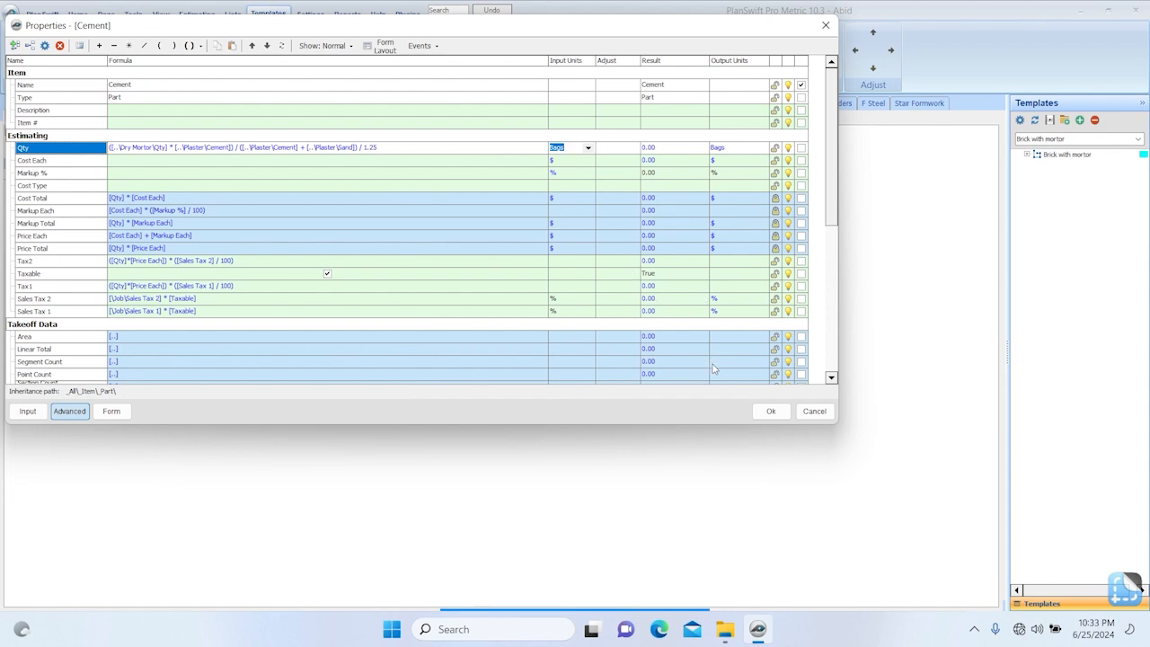
left_click(771, 414)
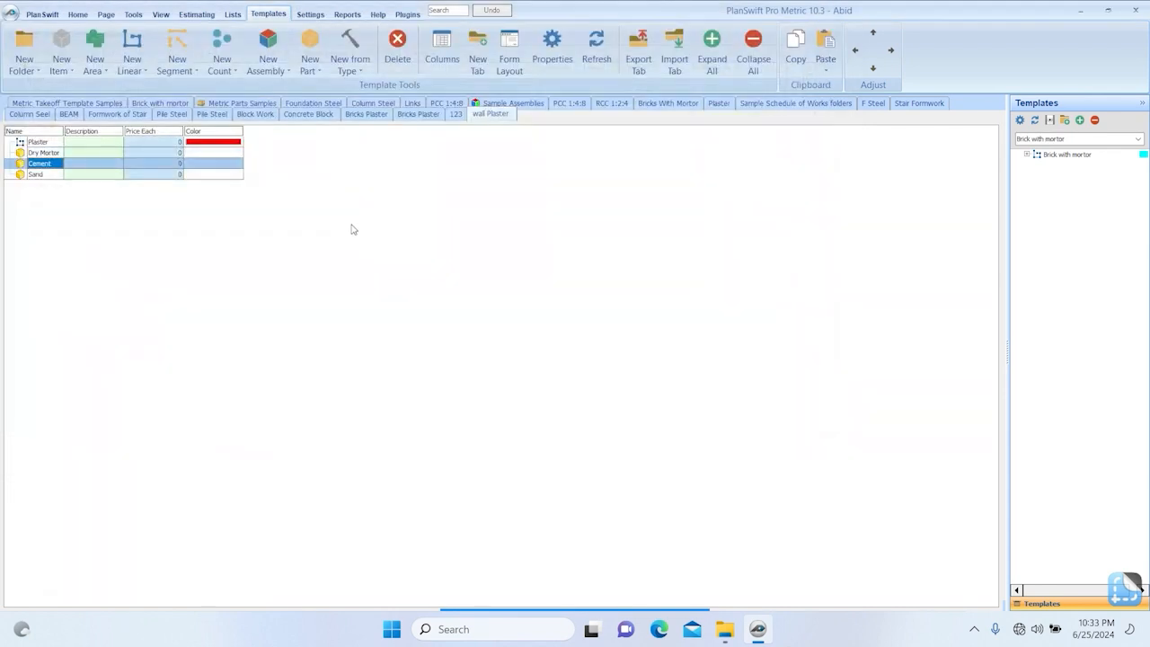
Step: Start the Qty formula of the Sand part with the Dry Mortor part's Qty, using the relative path
double_click(36, 173)
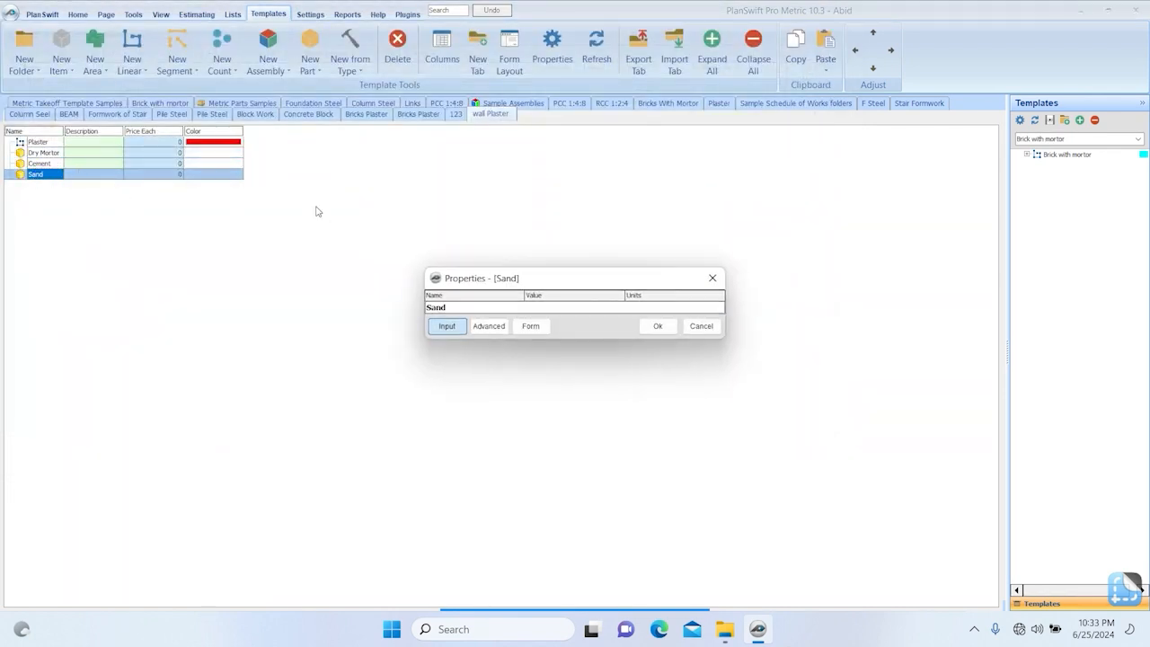
left_click(485, 326)
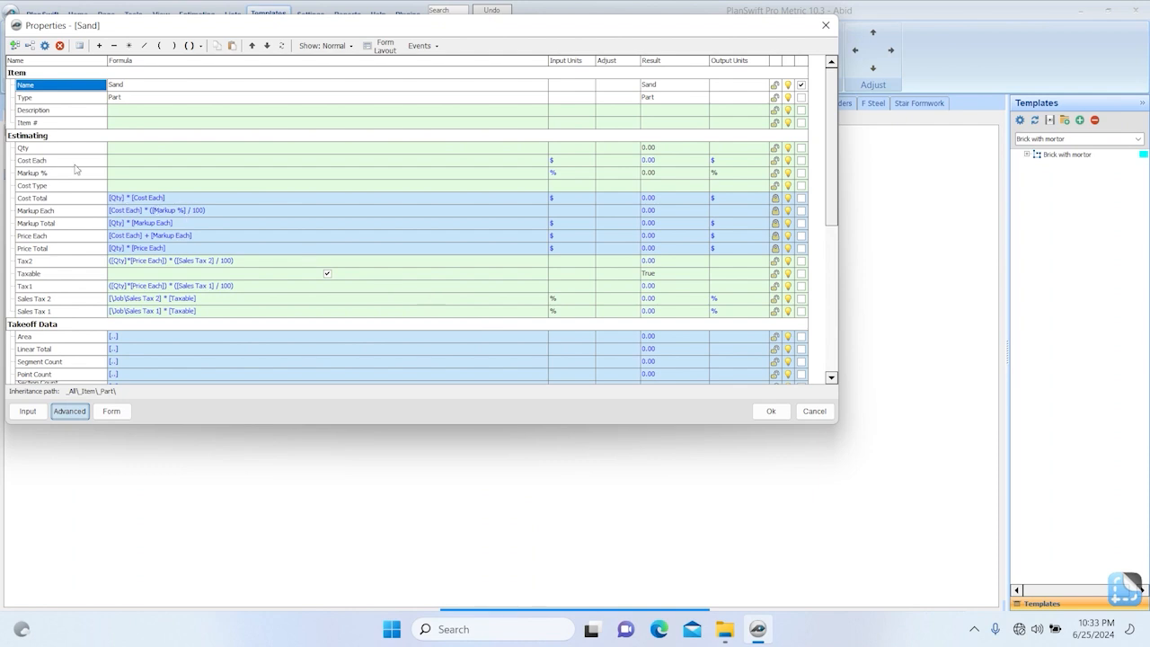
left_click(544, 150)
left_click(544, 150)
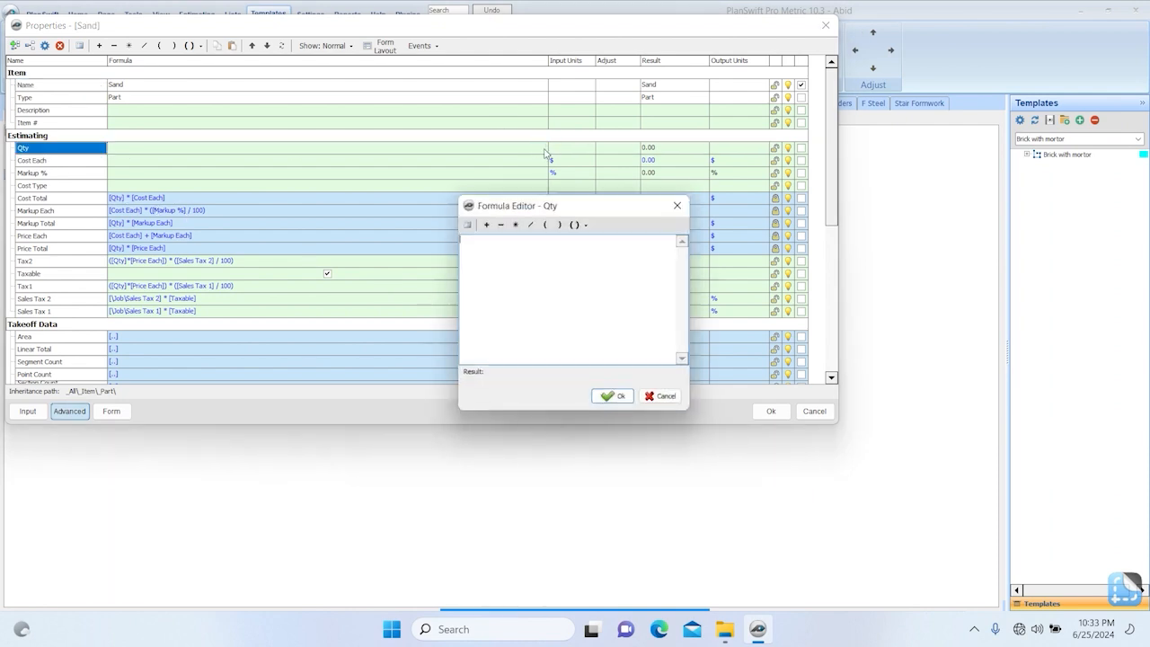
left_click(464, 226)
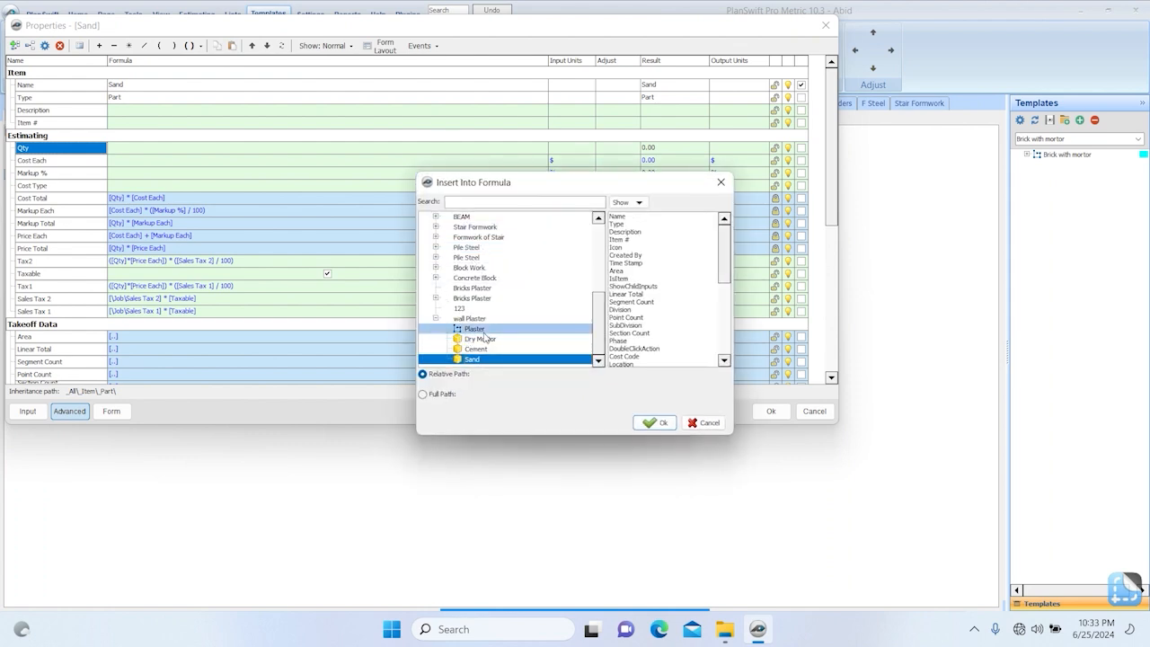
left_click(485, 339)
scroll(627, 302, "down", 3)
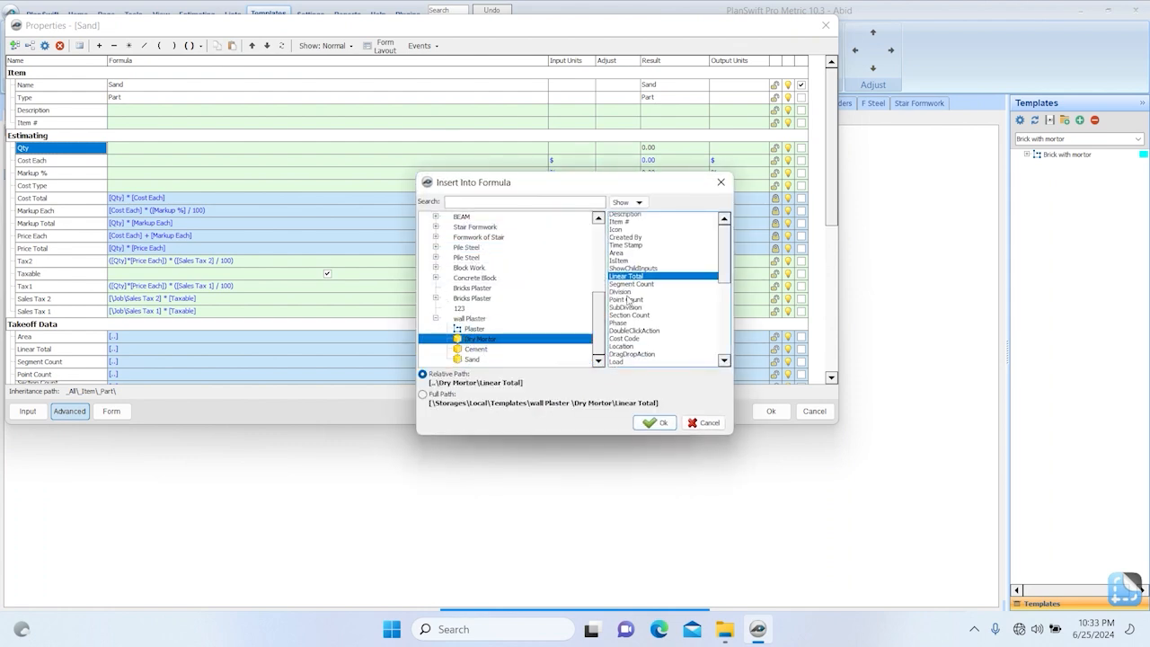
left_click(642, 356)
left_click(653, 422)
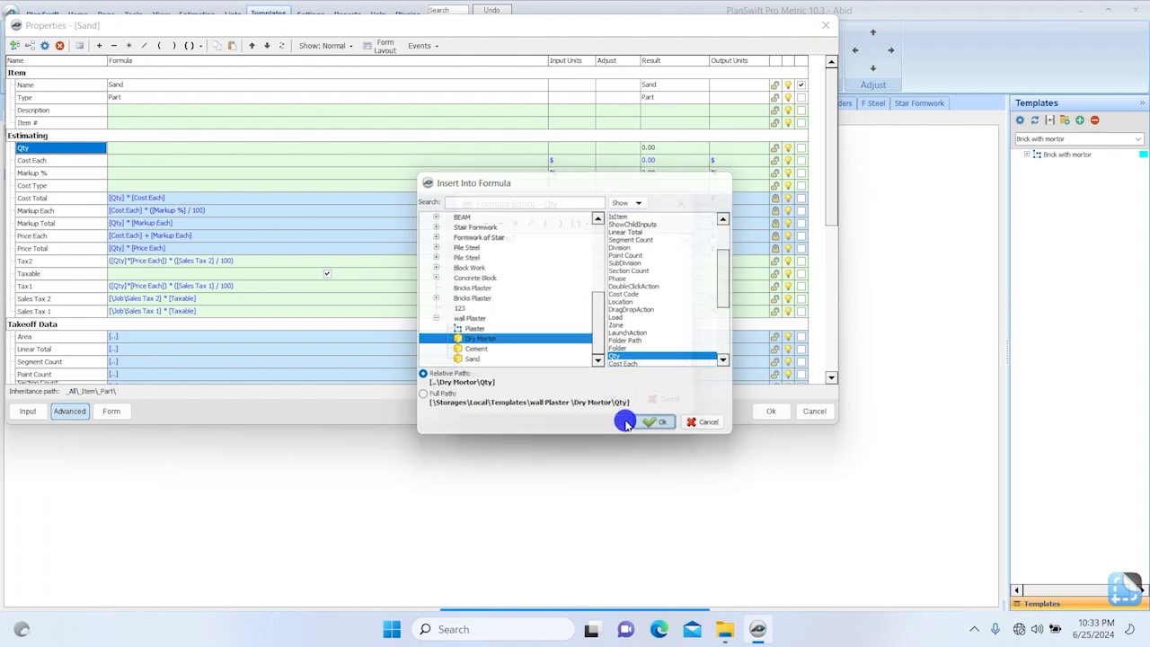
Step: Multiply the Dry Mortor quantity in the Sand part's Qty formula by the Plaster item's Cement property, using the relative path
left_click(515, 223)
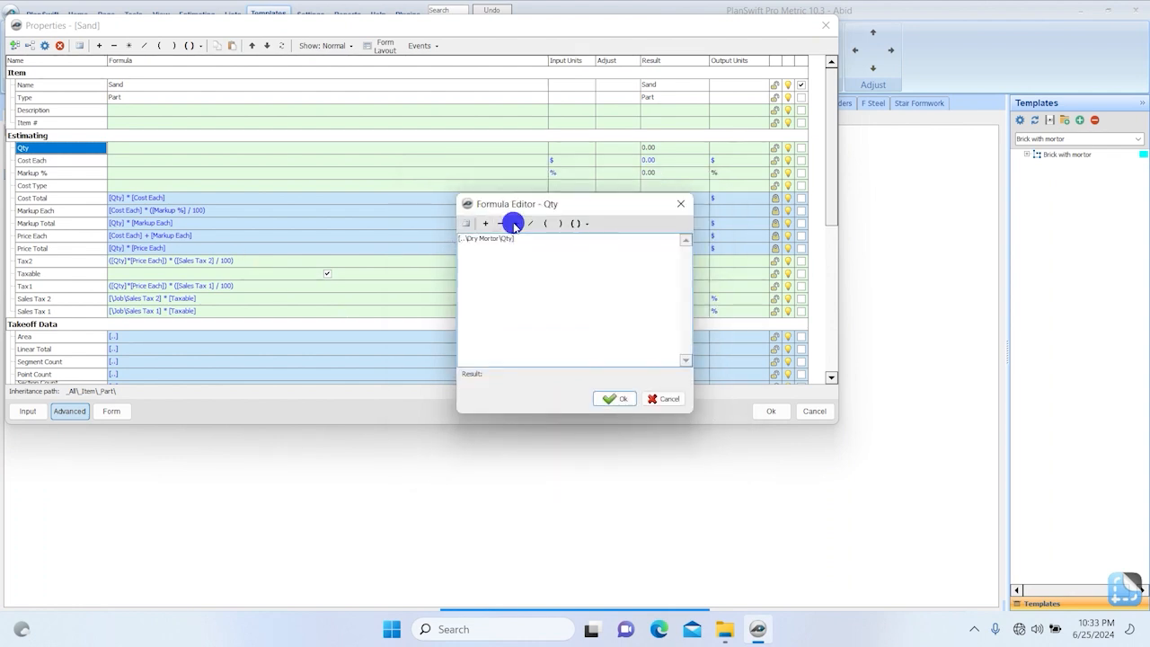
left_click(466, 224)
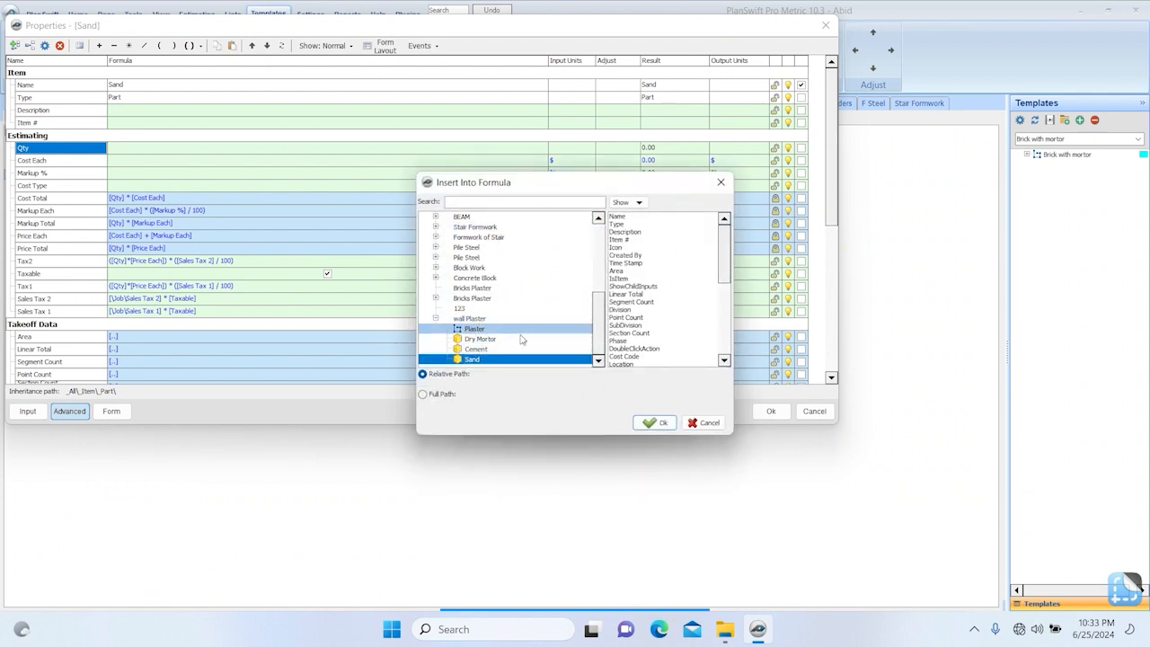
left_click(477, 327)
left_click(641, 309)
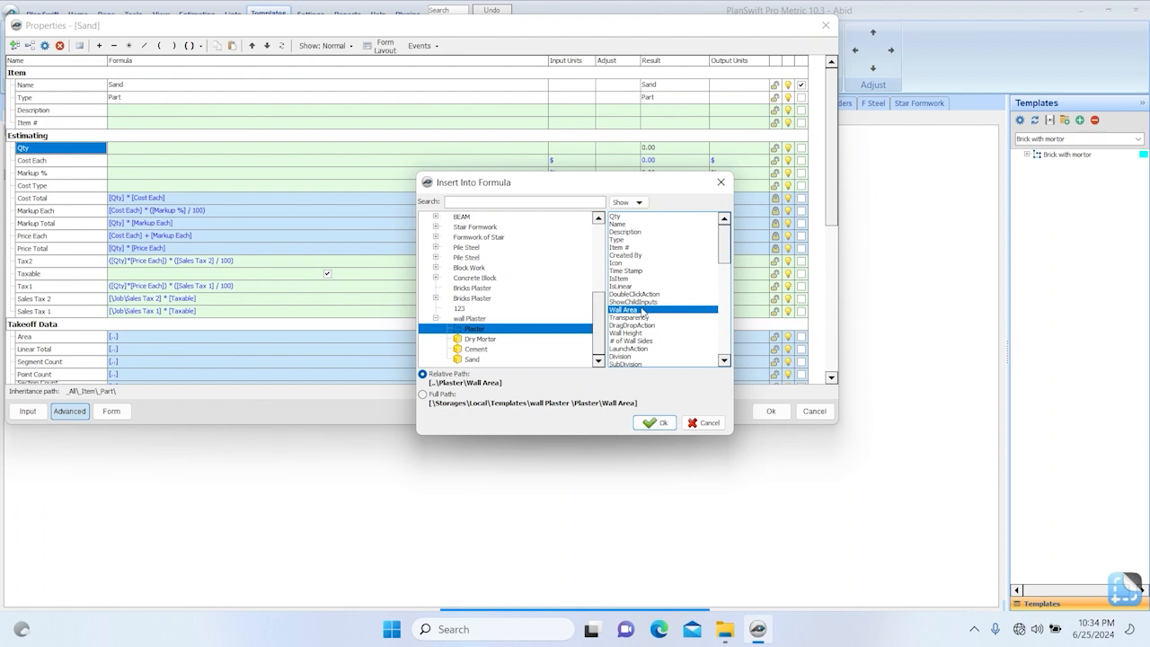
type("ce")
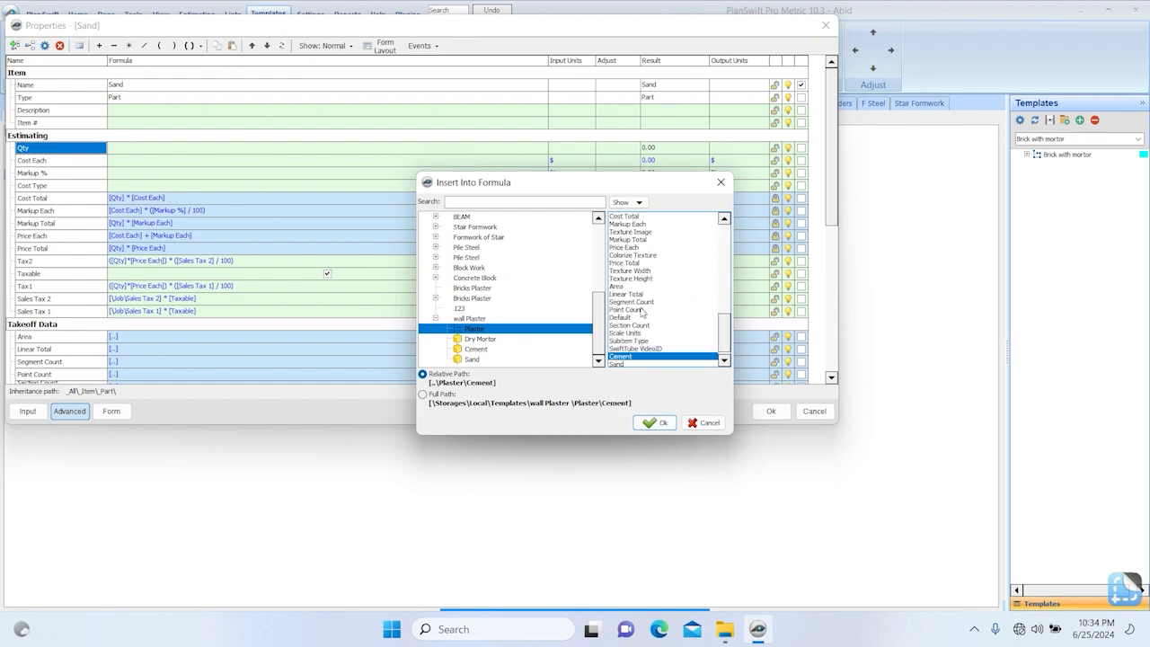
left_click(655, 423)
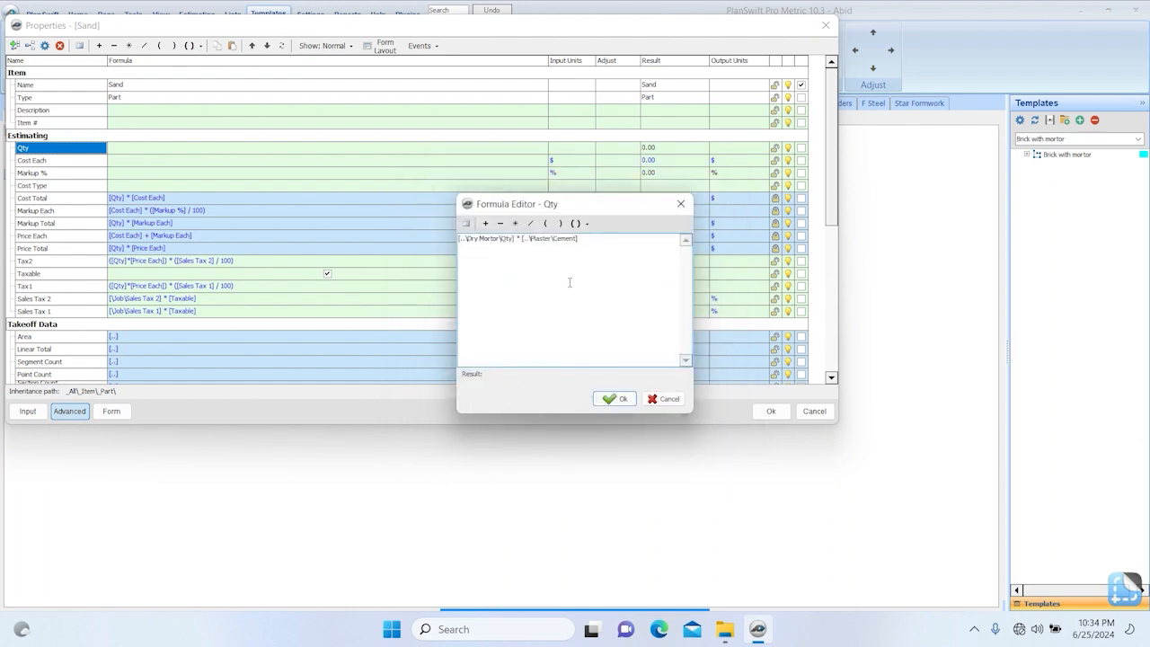
Step: Replace the Cement reference in the Sand part's Qty formula with the Plaster item's Sand property
left_click_drag(595, 242, 531, 242)
key("BackSpace")
left_click(464, 223)
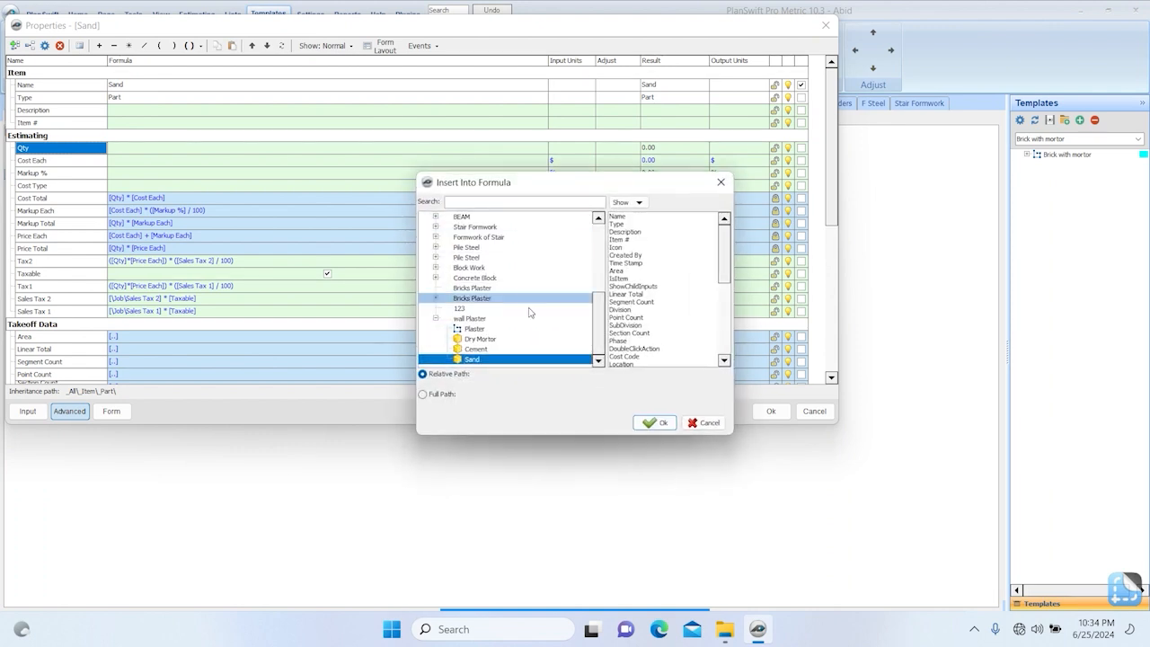
left_click(490, 329)
left_click(624, 304)
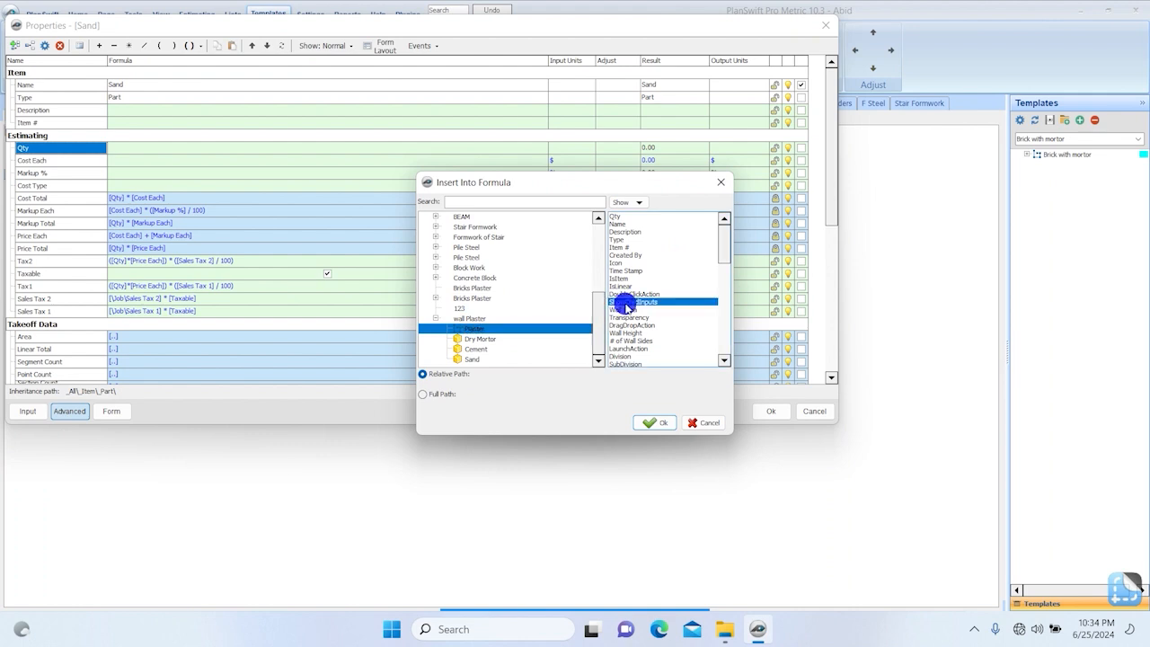
left_click(648, 420)
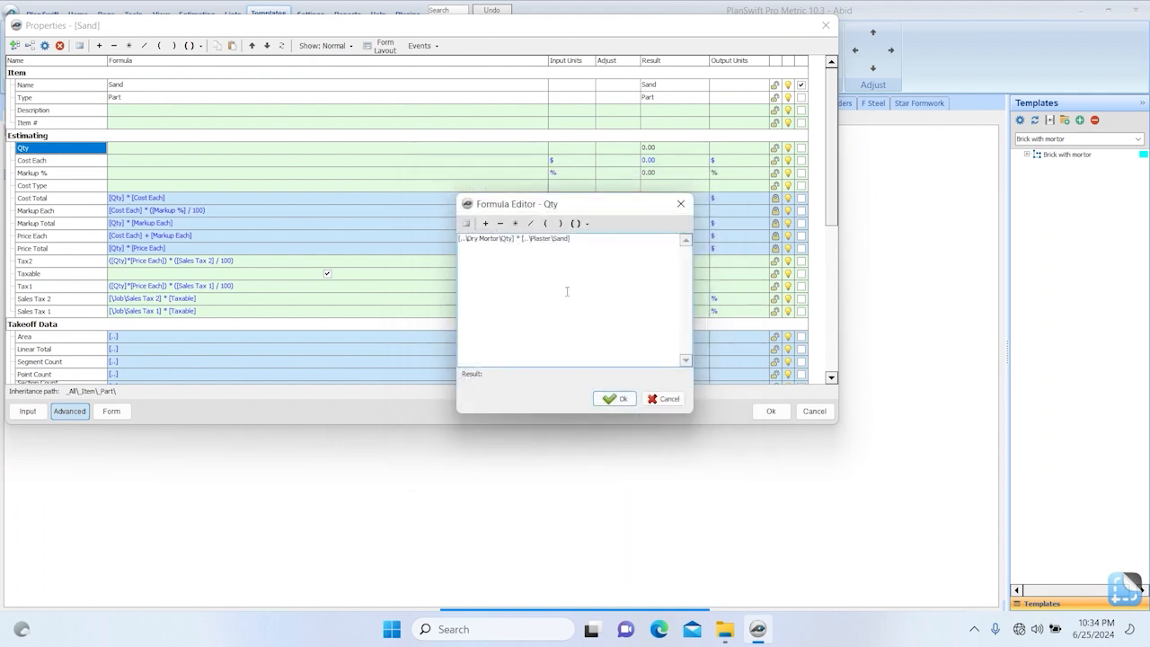
Step: Close the bracket after the Sand reference, add a division, and open a bracketed divisor with the Plaster item's Cement property
left_click(558, 223)
left_click(531, 223)
left_click(545, 223)
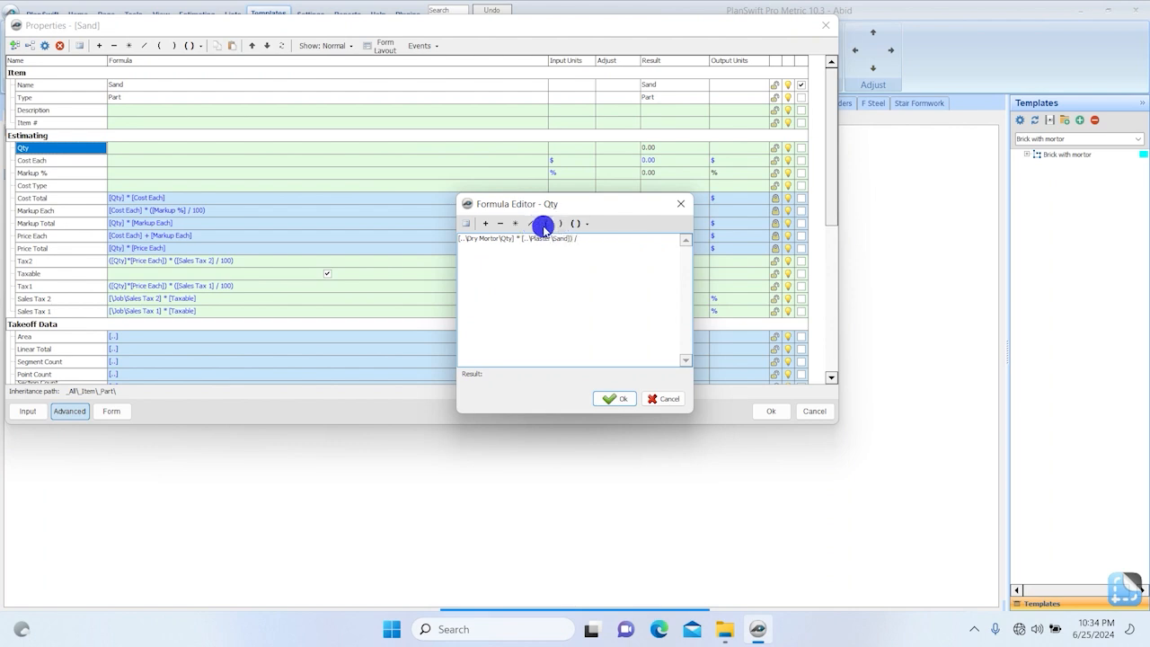
left_click(465, 224)
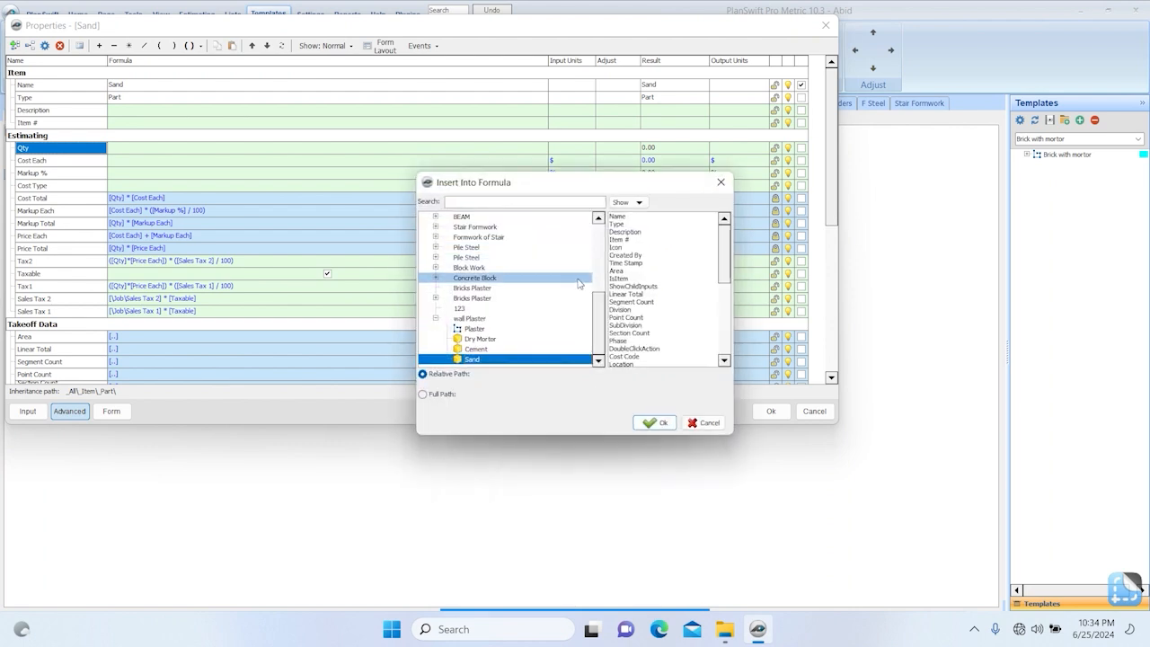
left_click(485, 329)
left_click(639, 319)
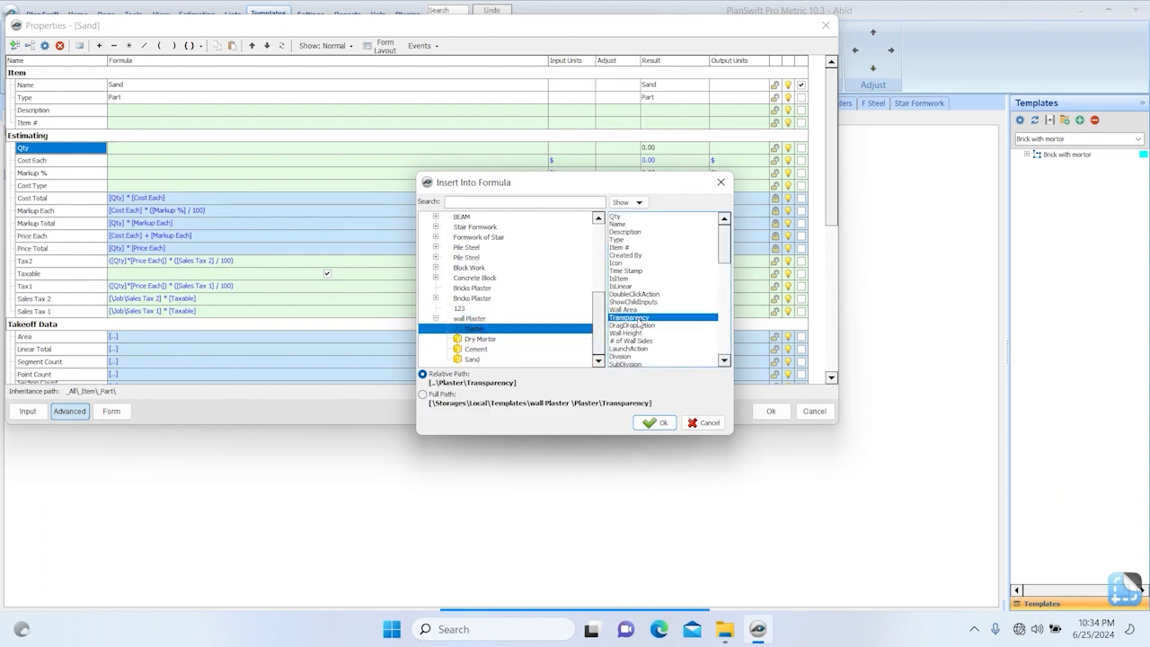
key("c")
key("e")
left_click(665, 425)
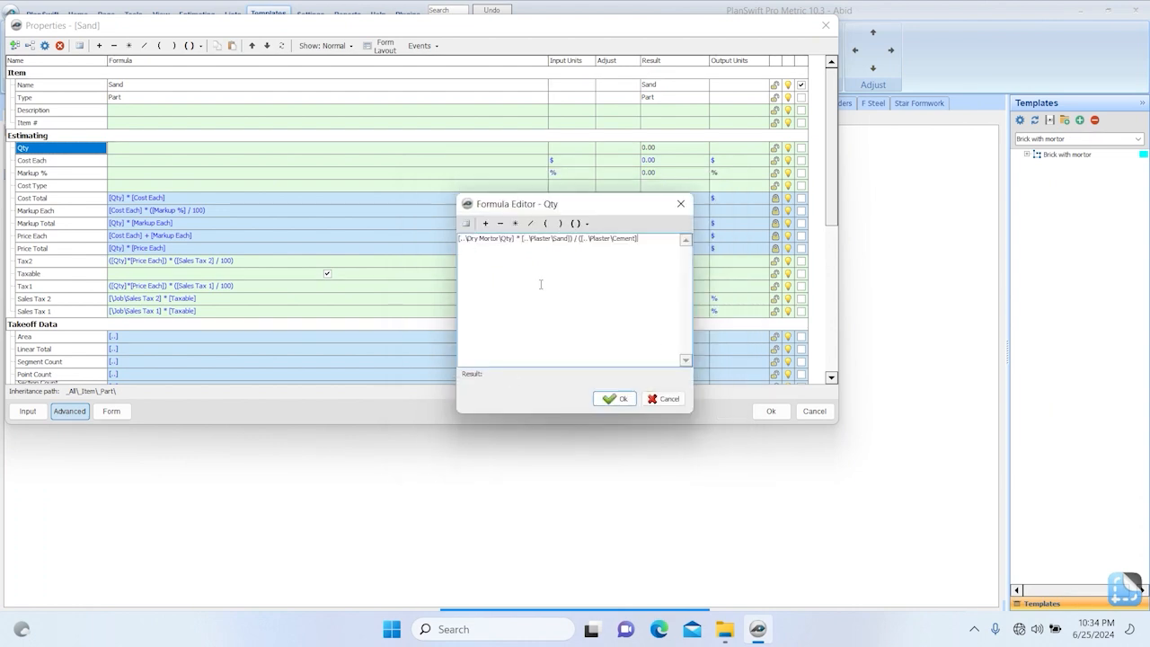
Step: Add the Plaster item's Sand property to the Cement property in the divisor of the Sand part's Qty formula
left_click(529, 223)
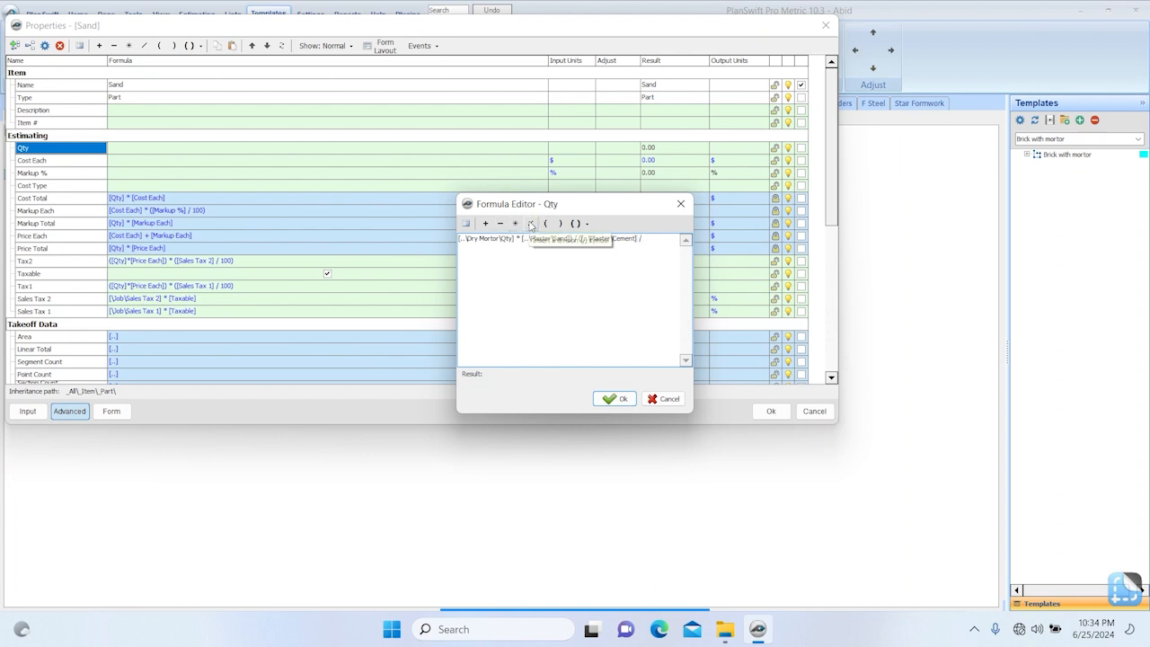
left_click(492, 226)
left_click(469, 225)
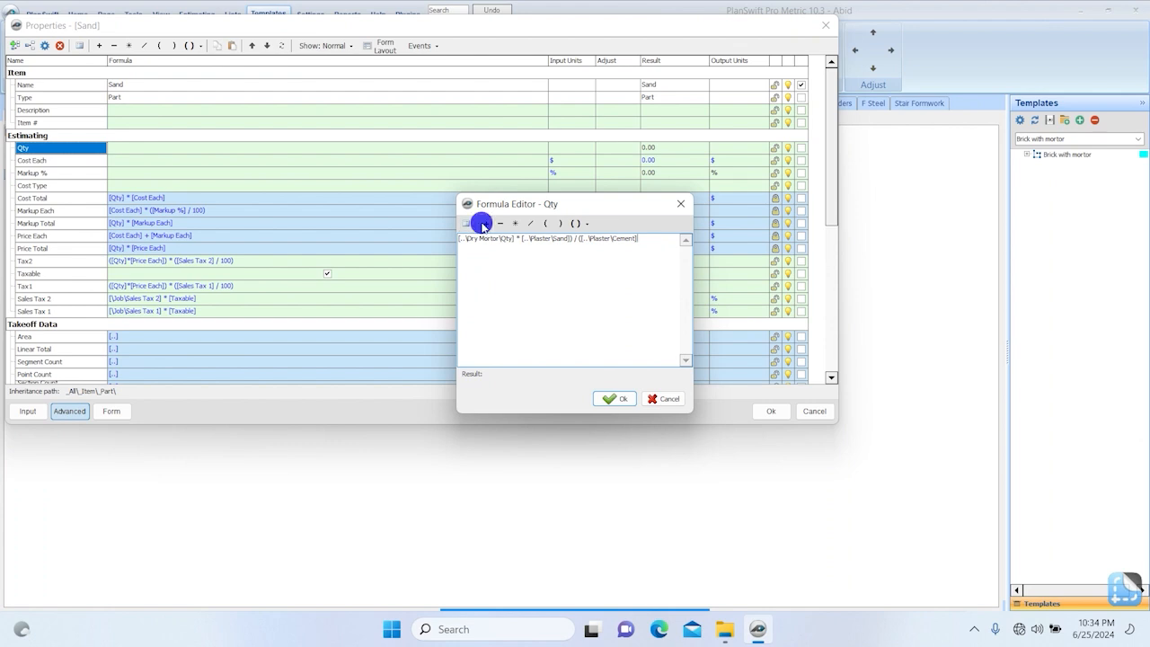
left_click(499, 330)
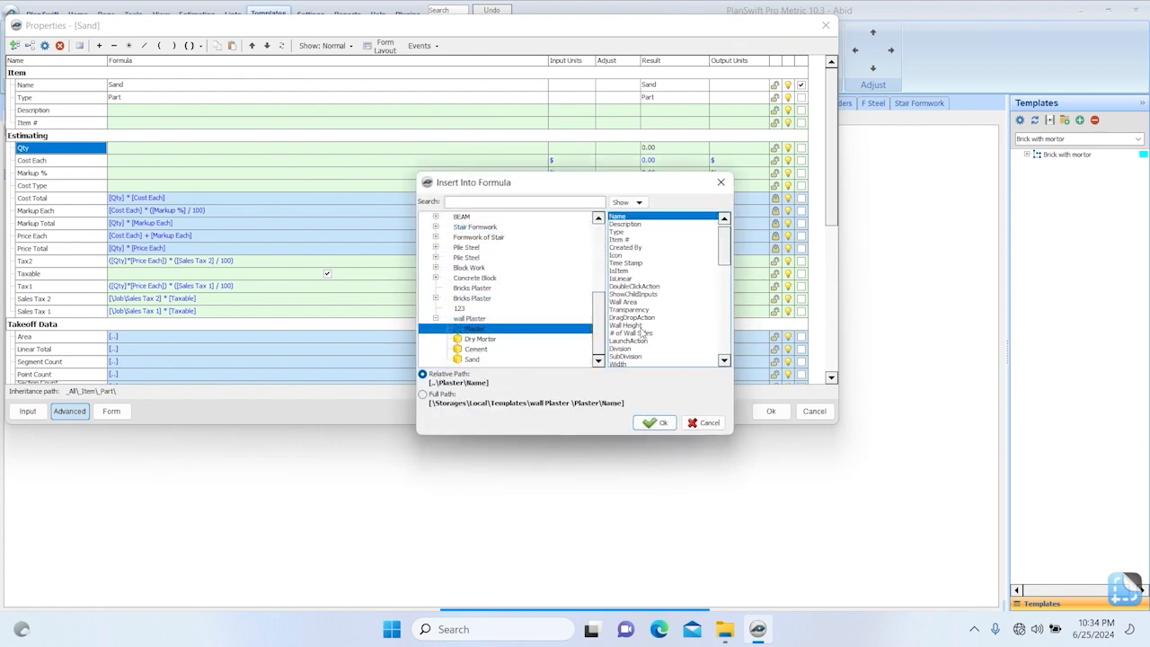
key("End")
key("Home")
key("End")
left_click(655, 422)
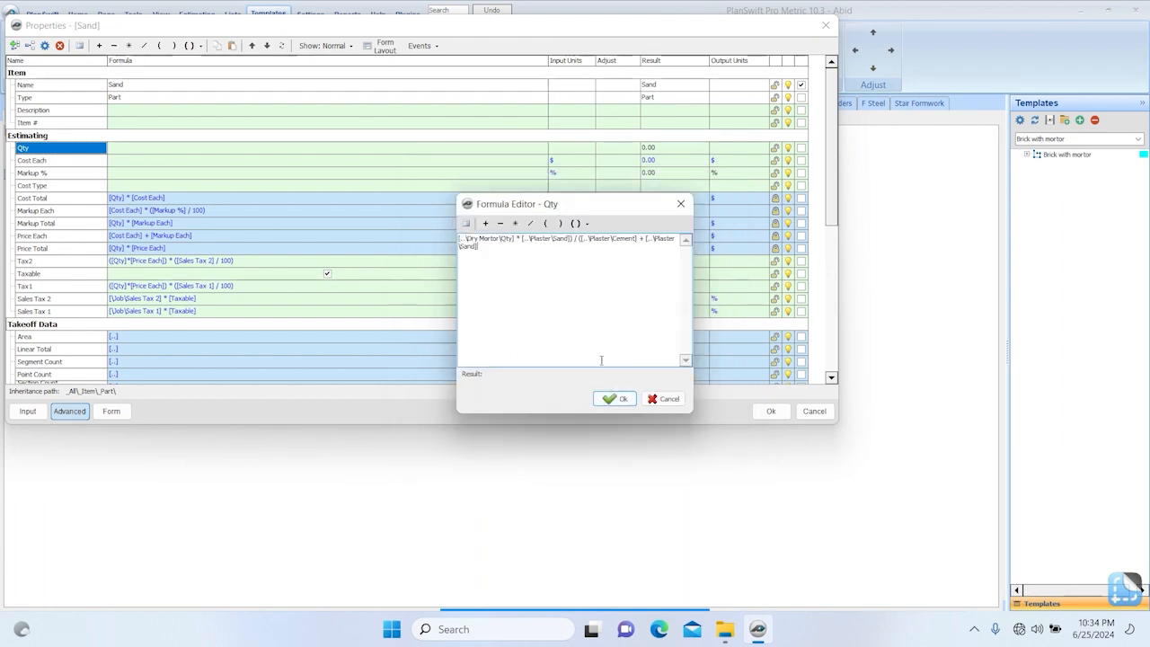
Step: Close the divisor bracket, add the missing opening bracket at the start of the Sand part's Qty formula, and accept it
left_click(559, 224)
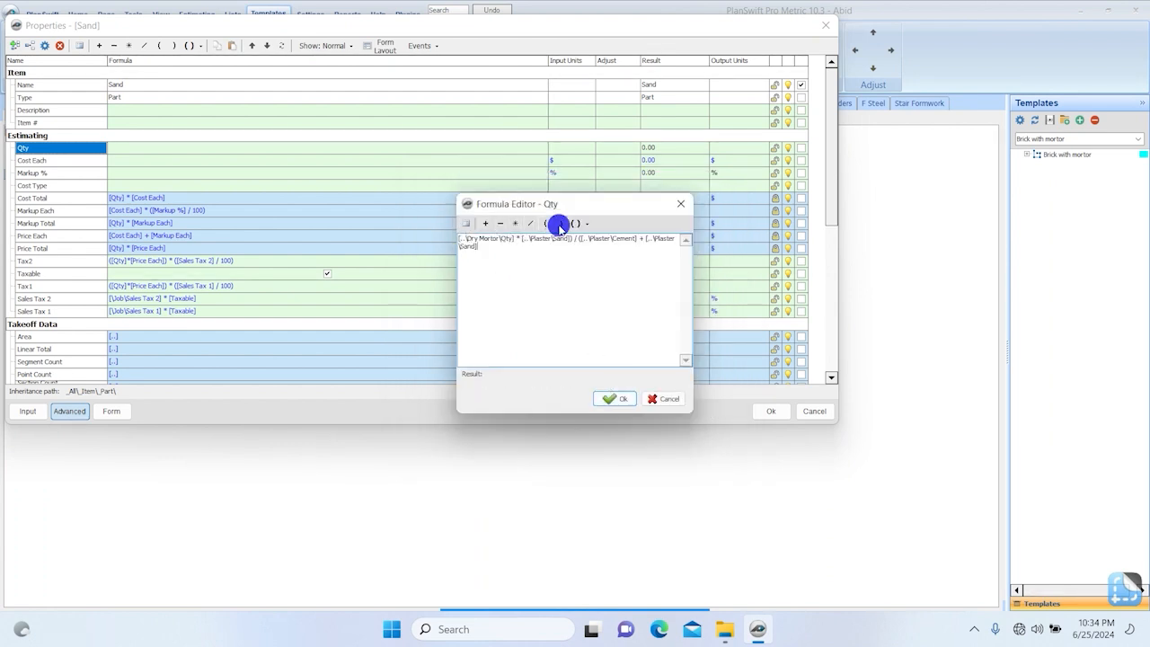
left_click(459, 238)
left_click(546, 223)
left_click(614, 398)
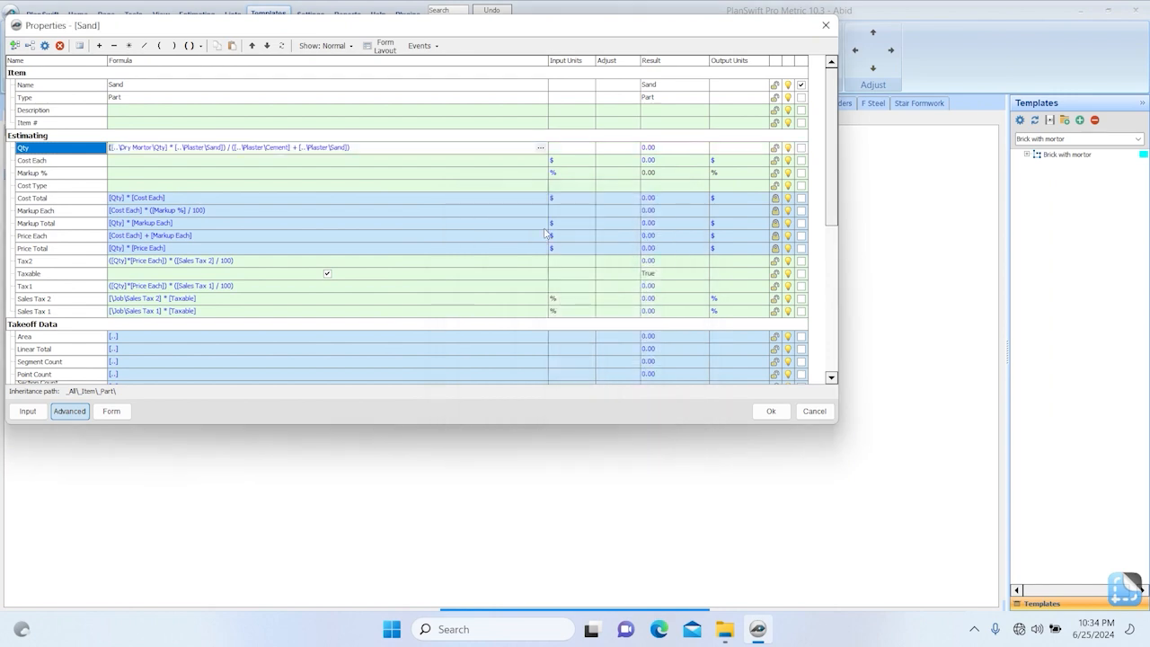
Step: Set the input units of the Sand part's Qty to CU FT and save its properties
left_click(568, 148)
type("cu ")
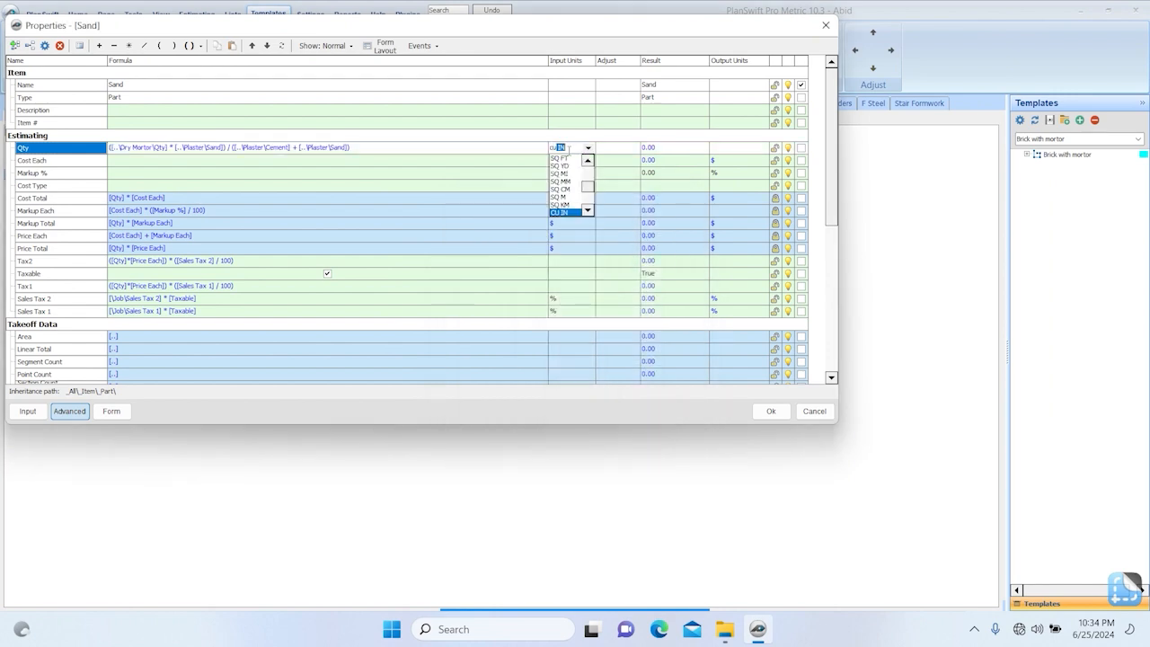
type("f")
key("Return")
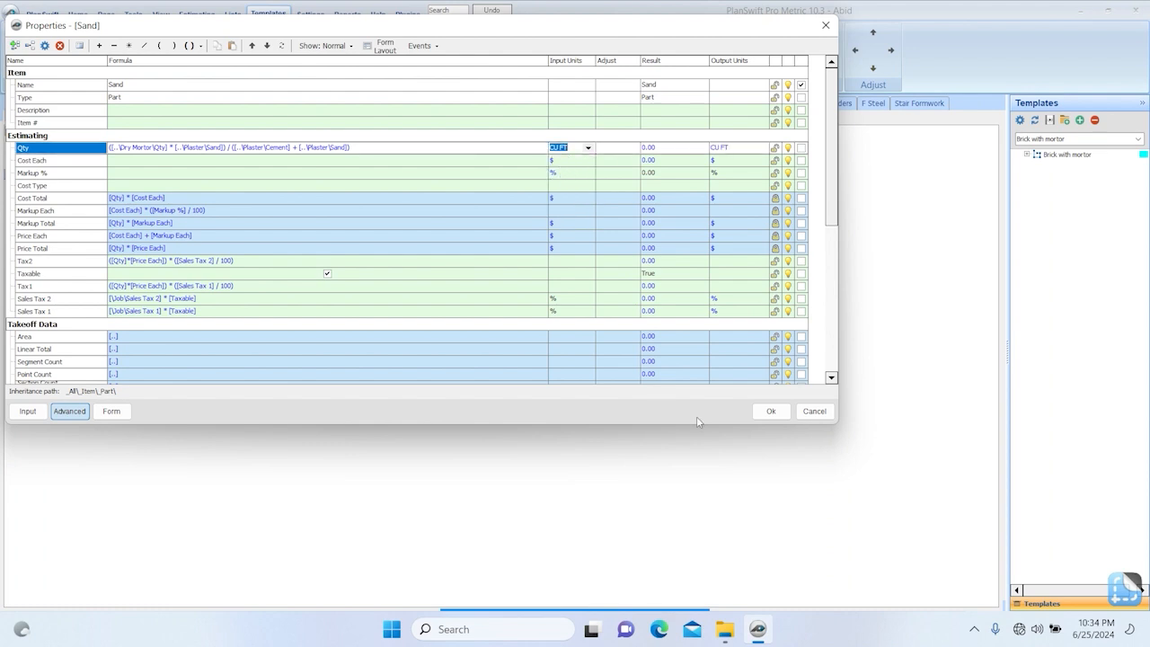
left_click(763, 411)
Step: Change the Dry Mortor part's type to Material in its advanced properties and save them
left_click_drag(100, 187, 31, 157)
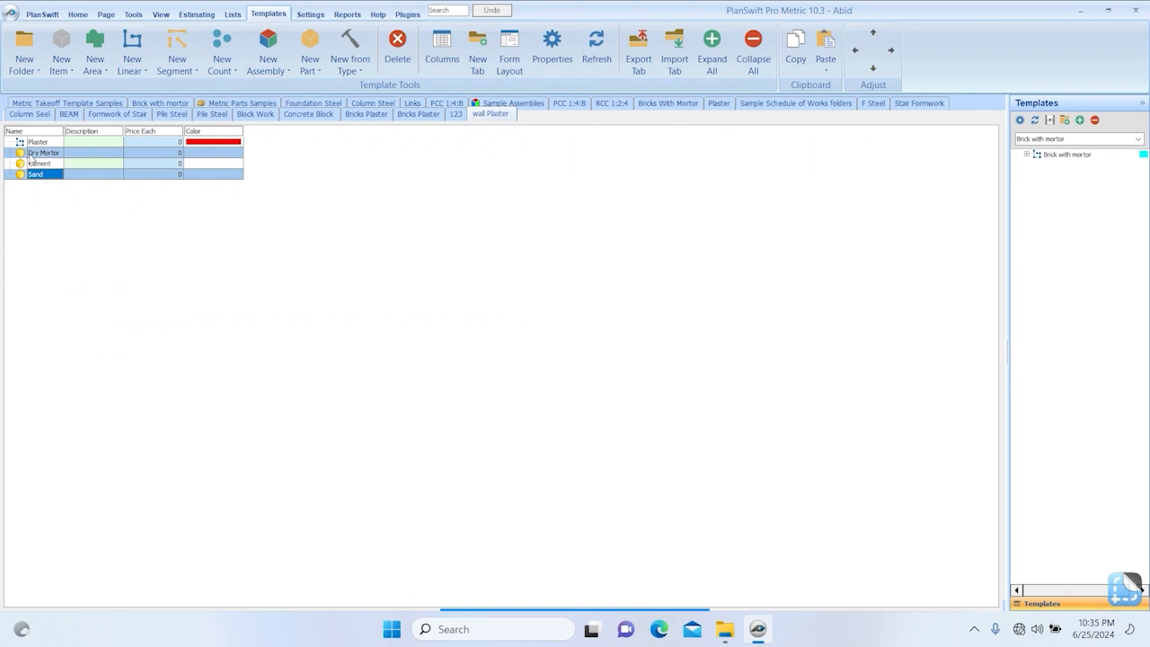
double_click(31, 155)
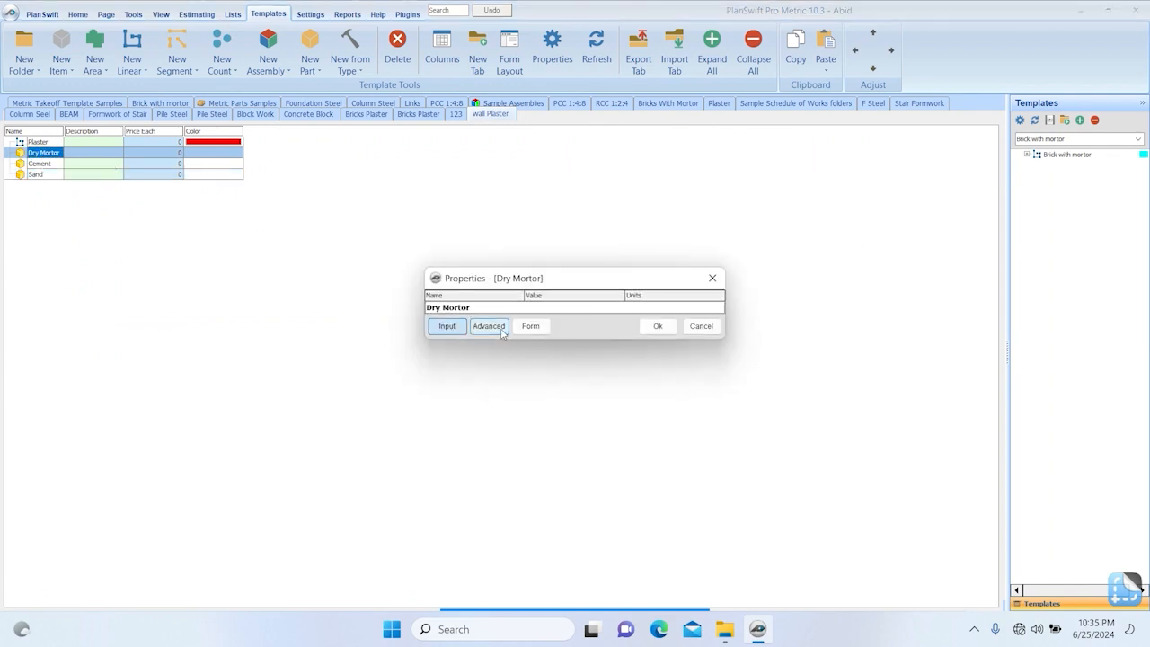
left_click(489, 327)
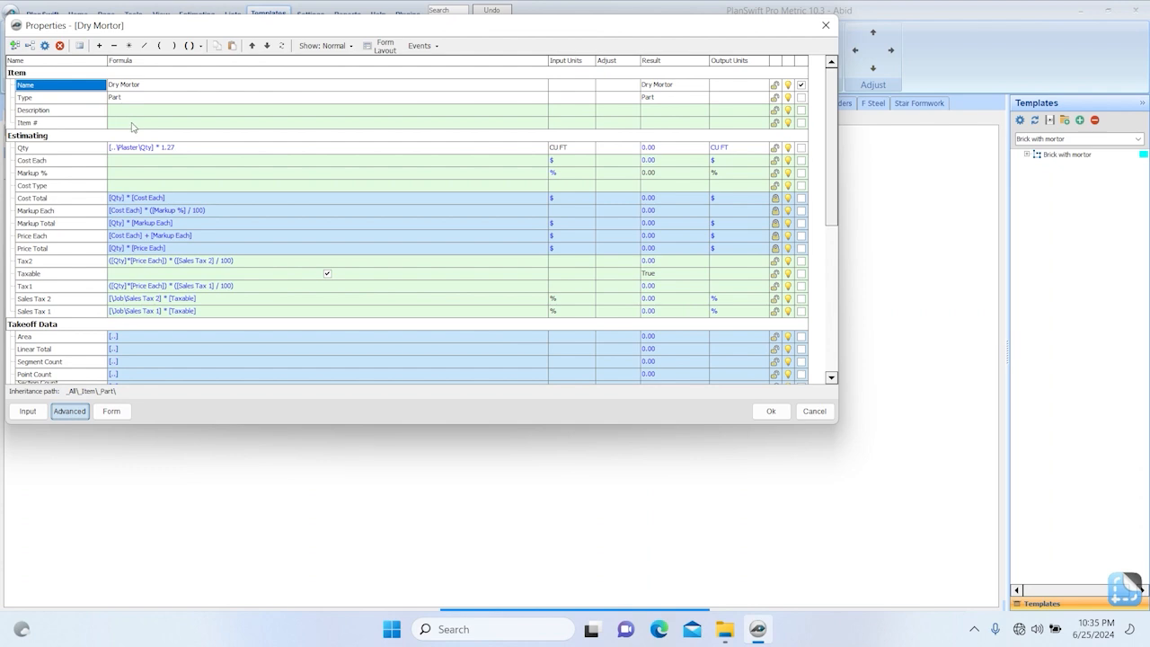
left_click(151, 97)
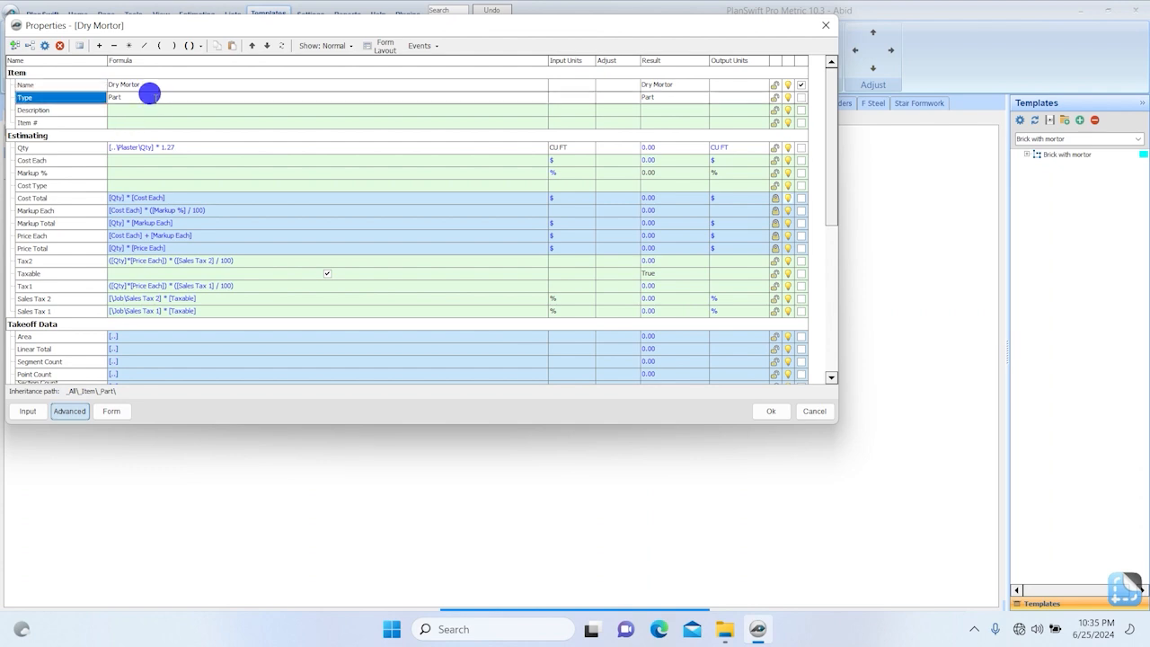
left_click(489, 93)
double_click(456, 94)
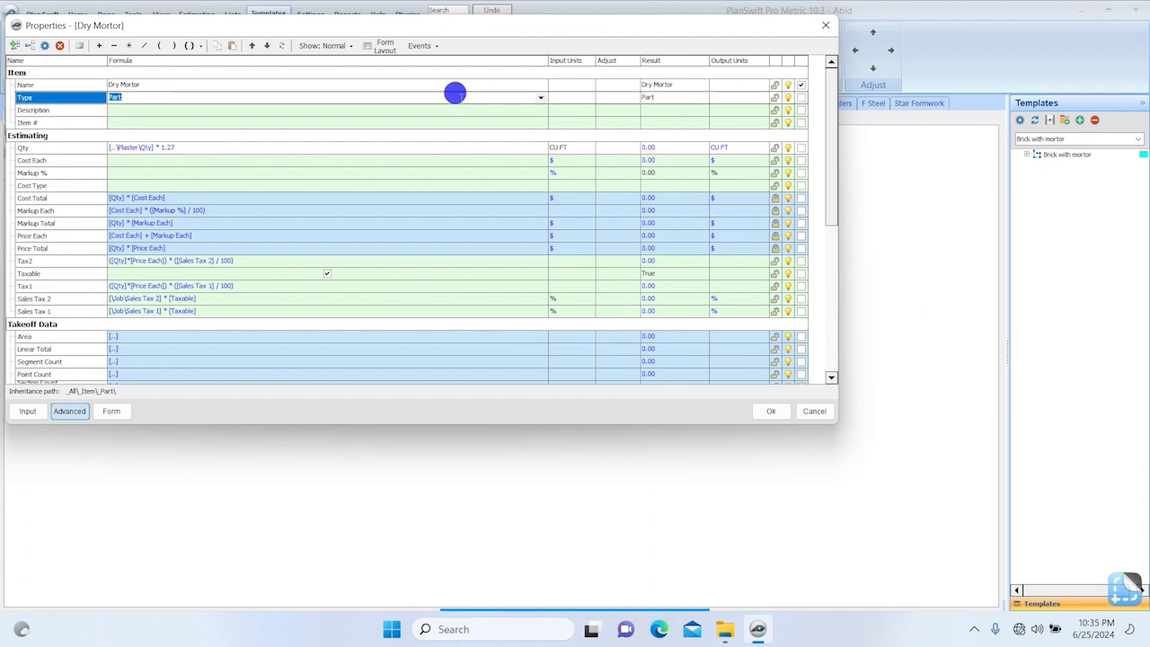
left_click(745, 67)
left_click(113, 96)
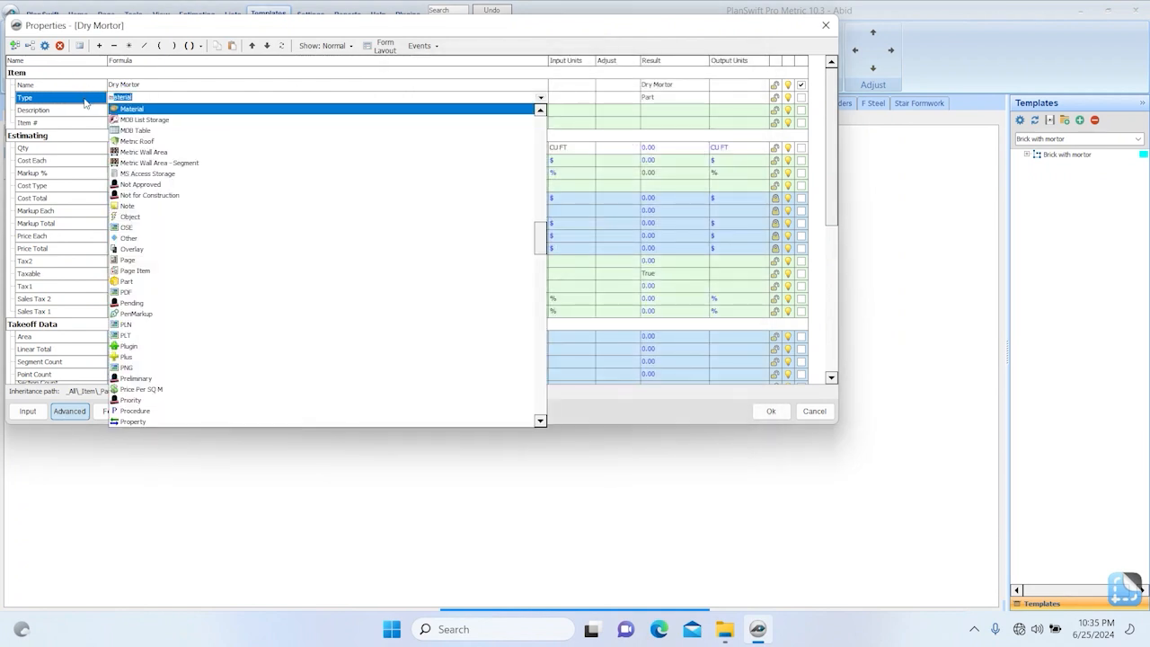
left_click(115, 109)
left_click(766, 410)
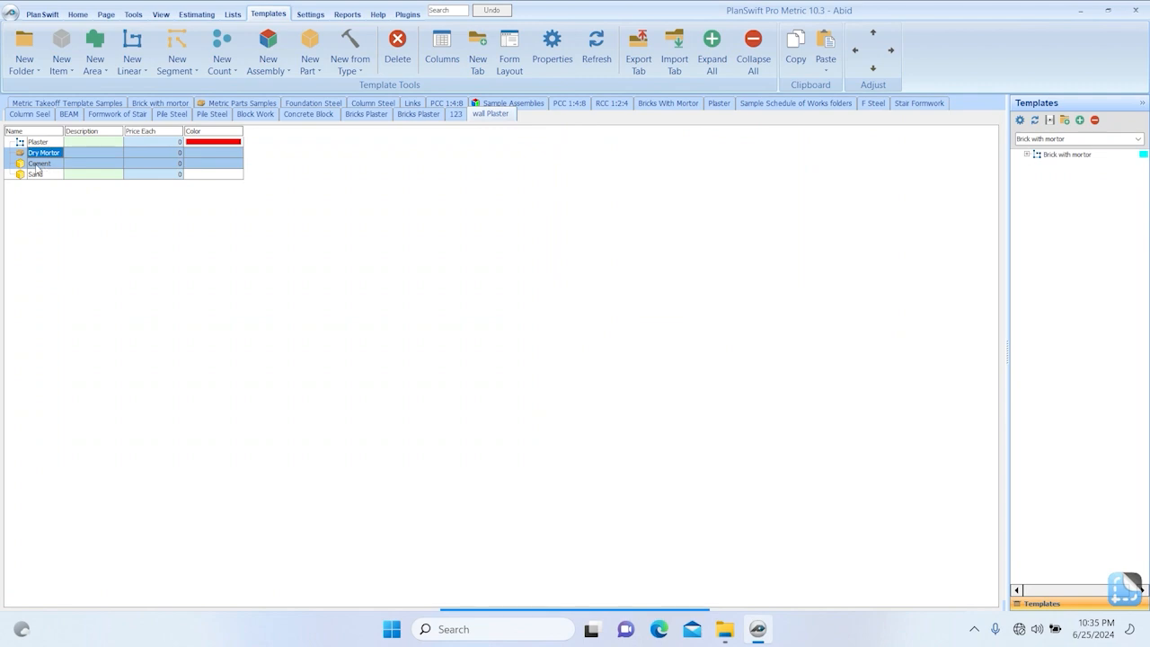
Step: Change the Cement part's type to Material in its advanced properties and save them
double_click(38, 164)
left_click(489, 327)
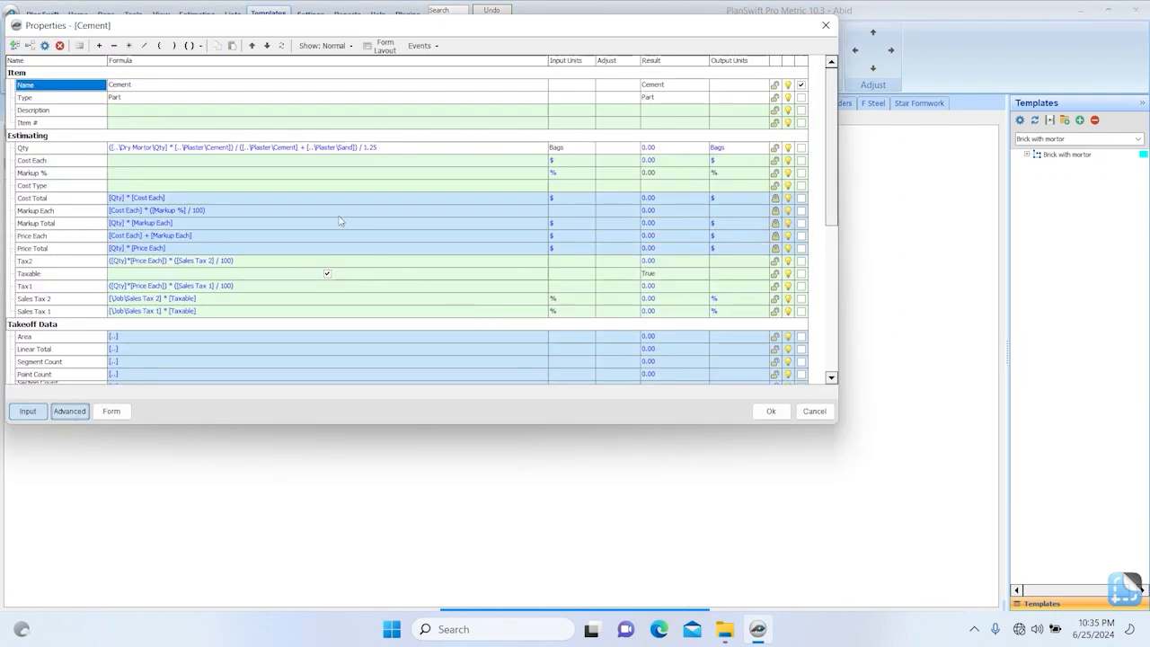
left_click(124, 95)
left_click_drag(123, 95, 65, 90)
type("material")
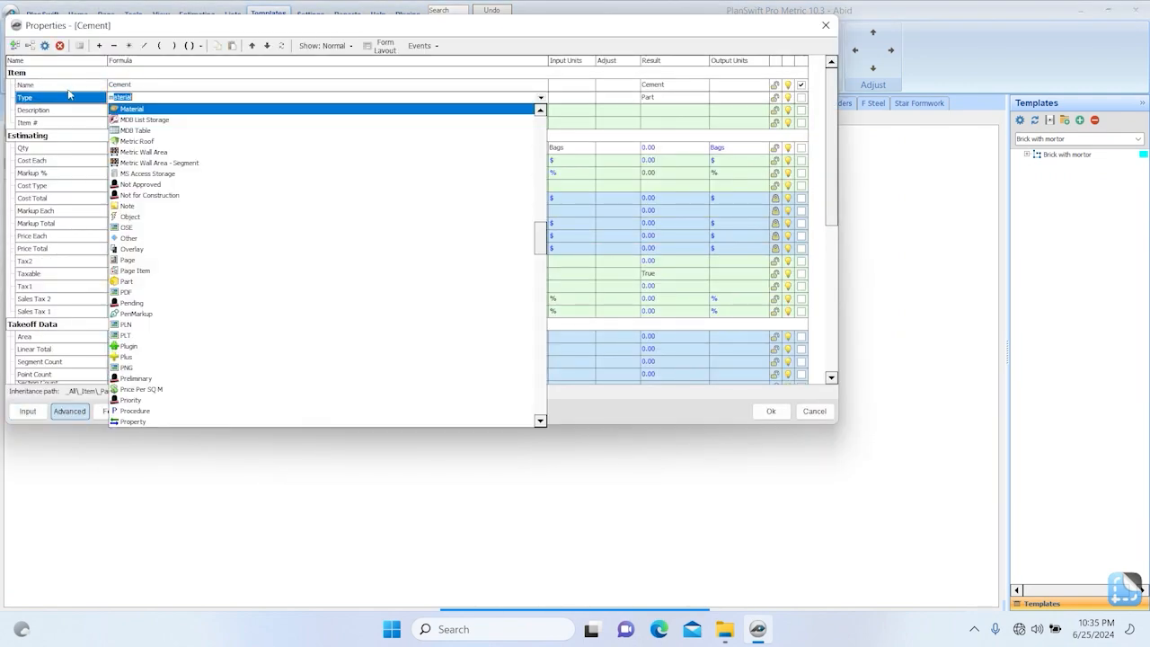
key("Return")
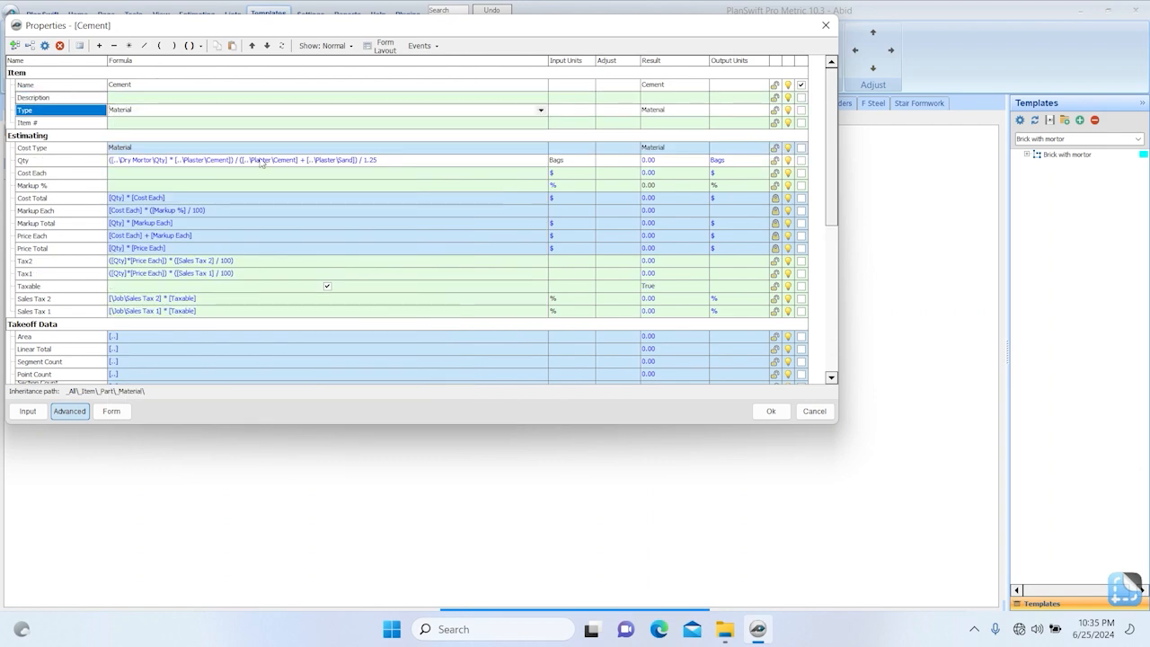
left_click(771, 411)
Step: Change the Sand part's type to Material in its advanced properties and save them
double_click(31, 174)
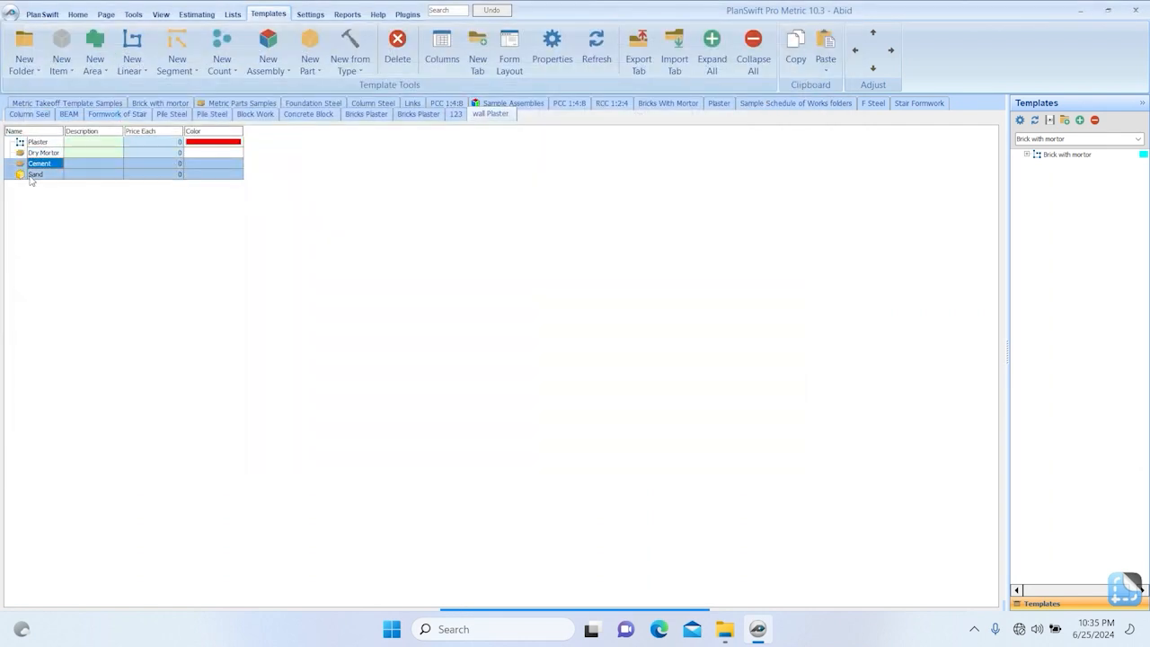
left_click(489, 324)
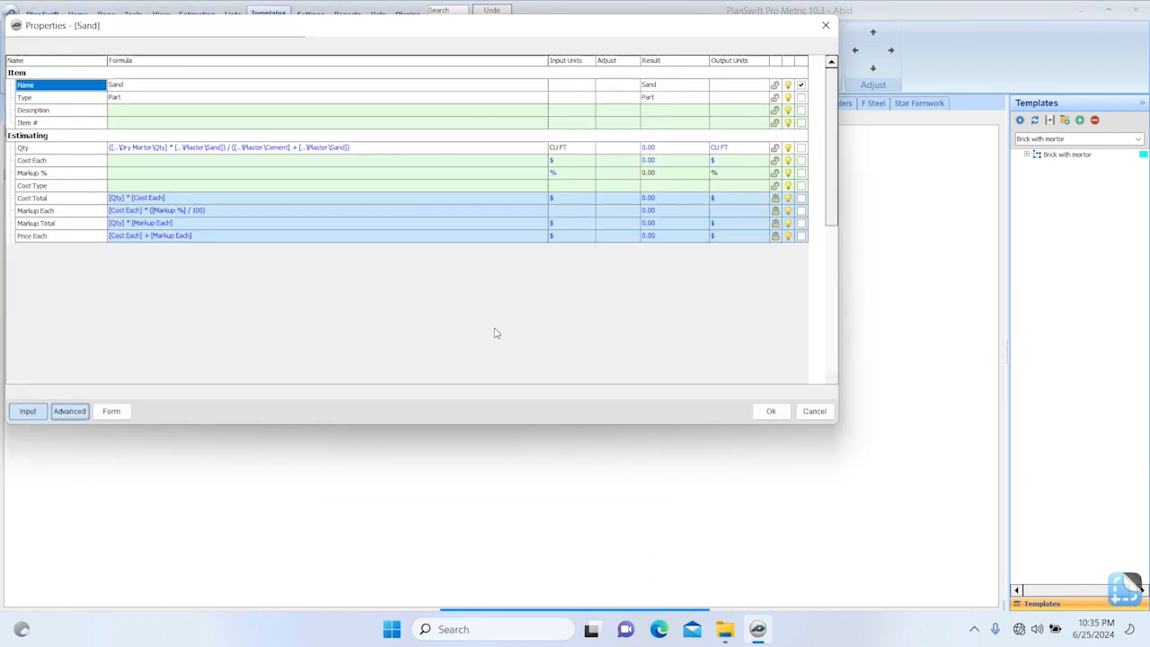
left_click(128, 102)
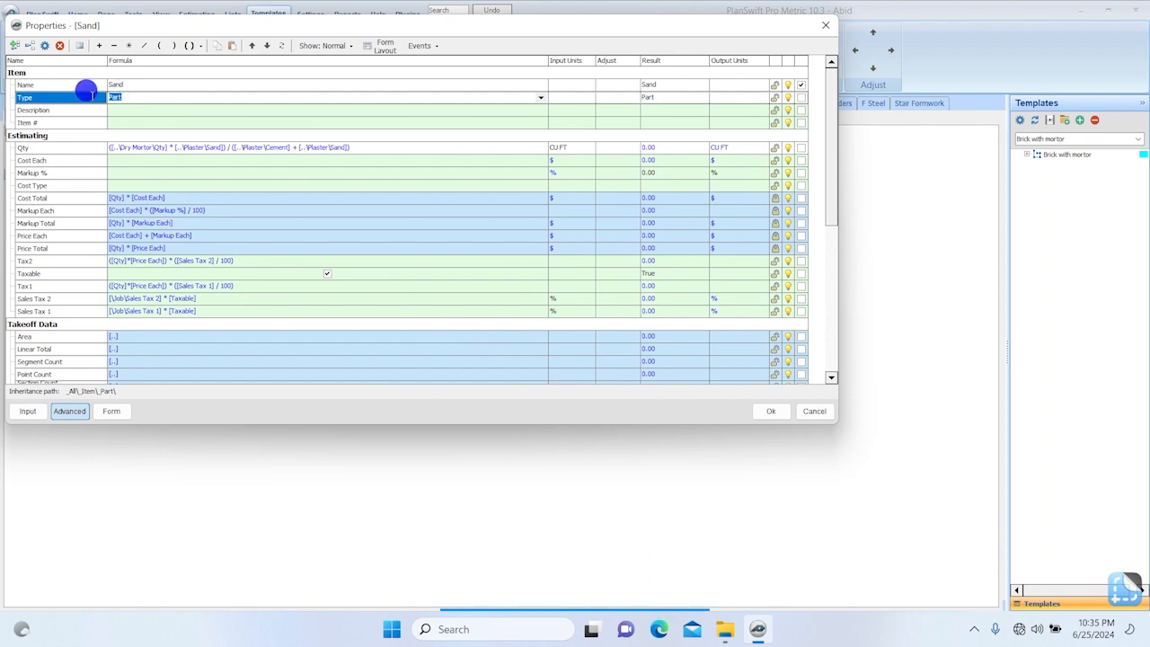
type("material")
key("Return")
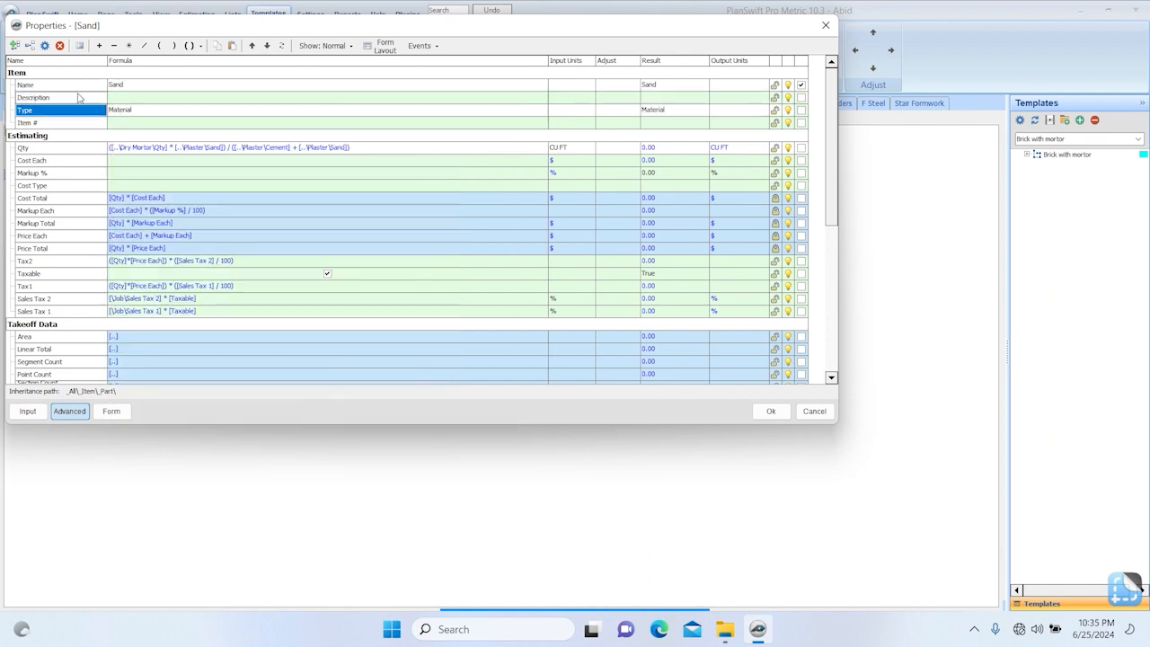
left_click(769, 410)
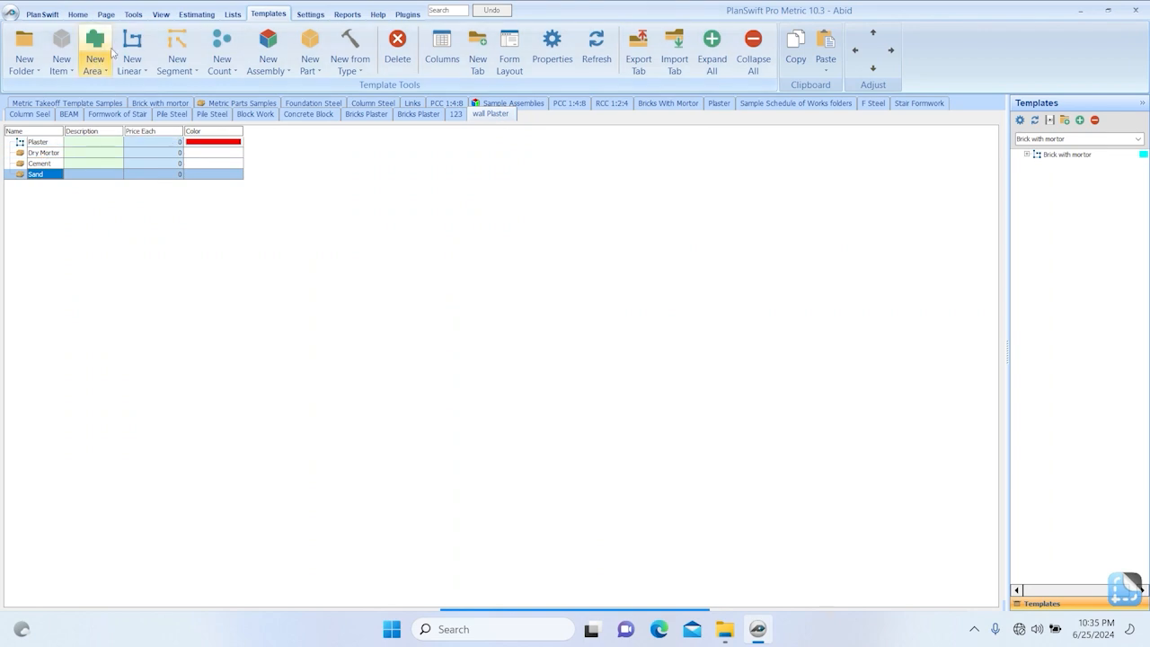
Step: Return to the floor plan drawing and load the wall Plaster template set for takeoff
left_click(80, 15)
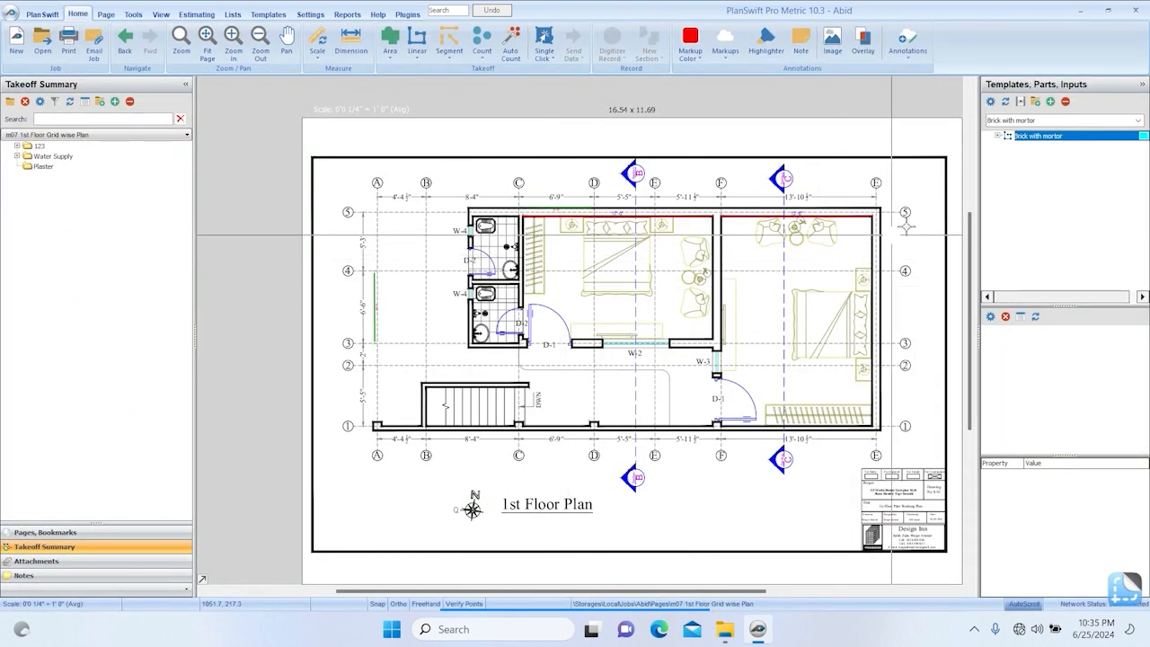
left_click(1069, 123)
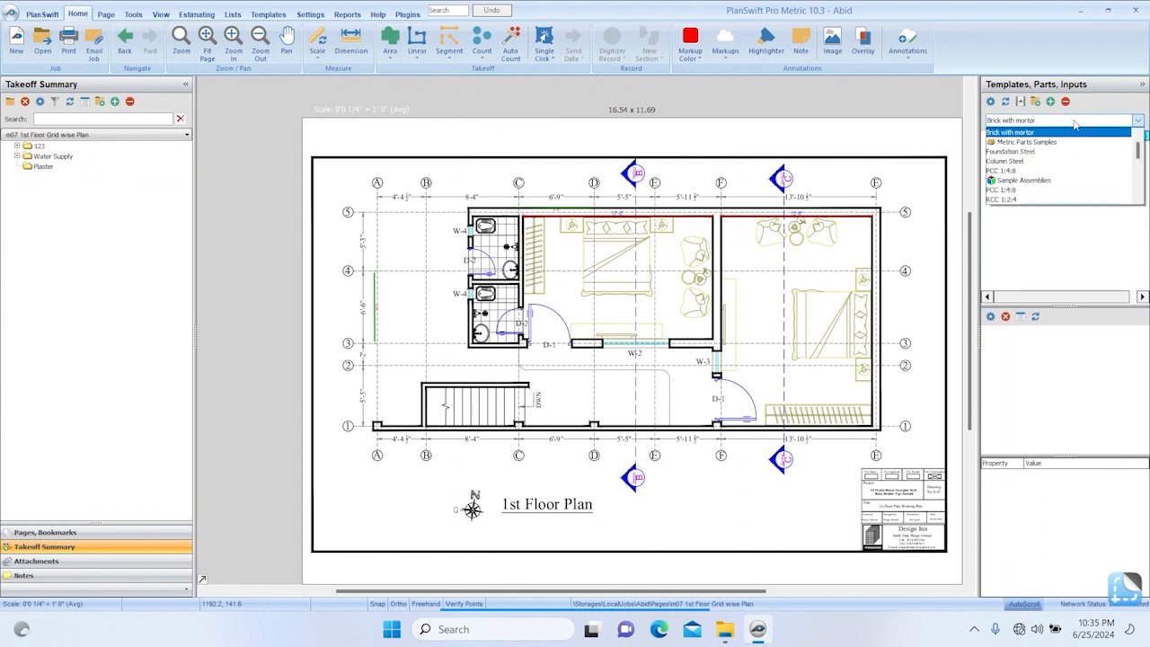
scroll(1023, 171, "down", 5)
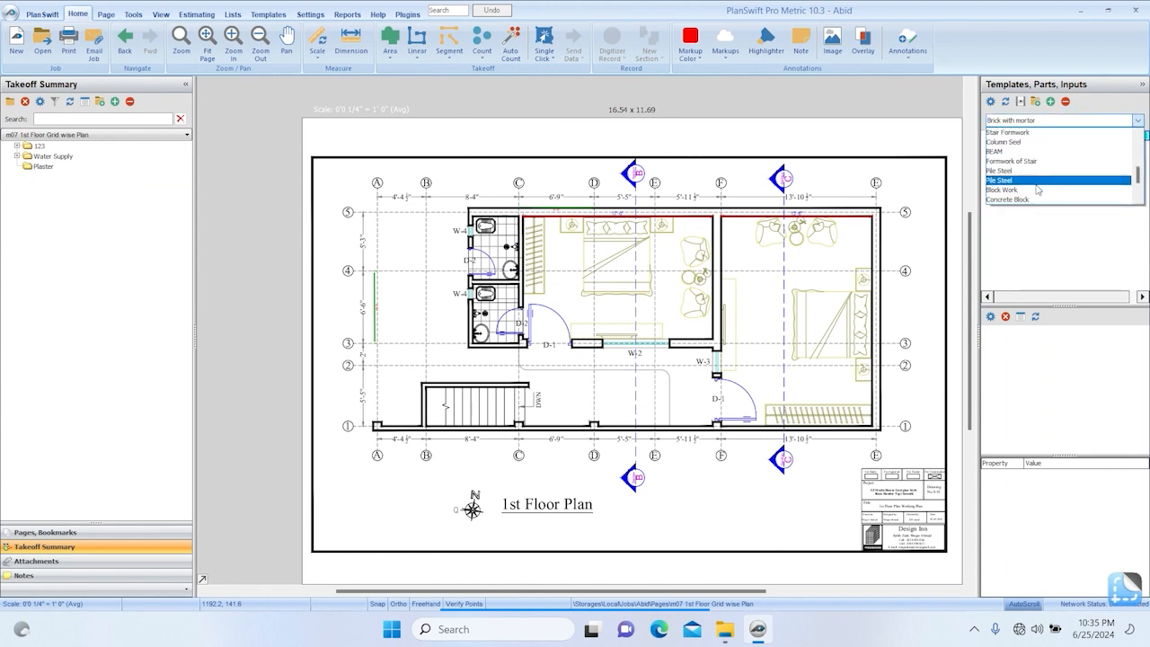
scroll(1013, 201, "down", 2)
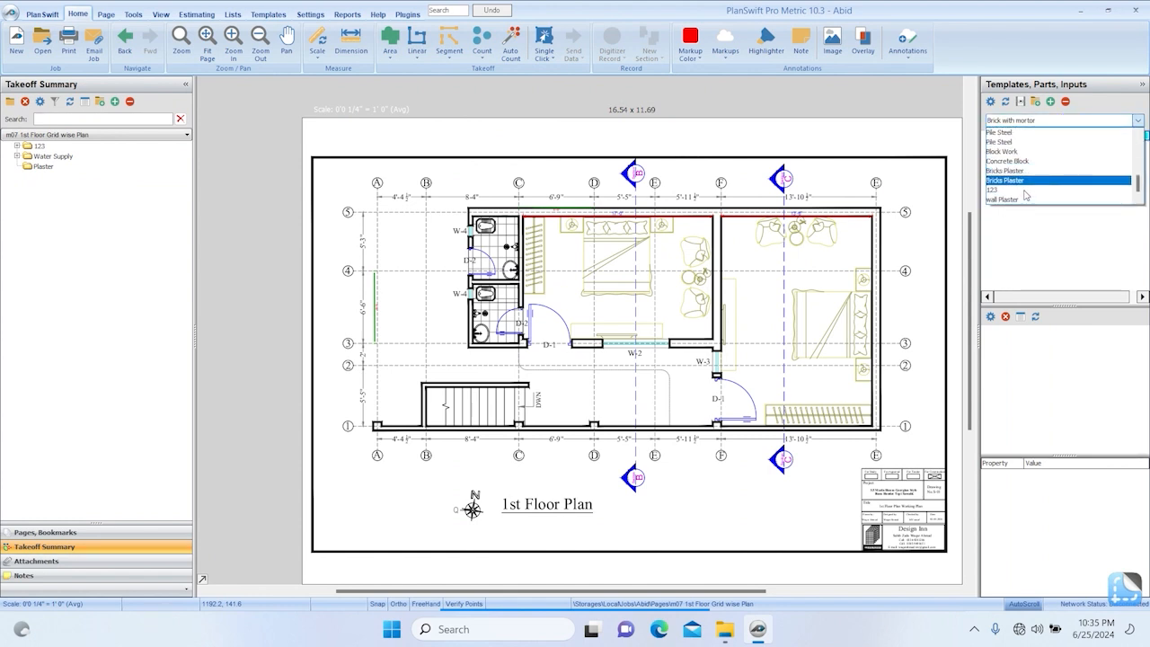
left_click(1012, 200)
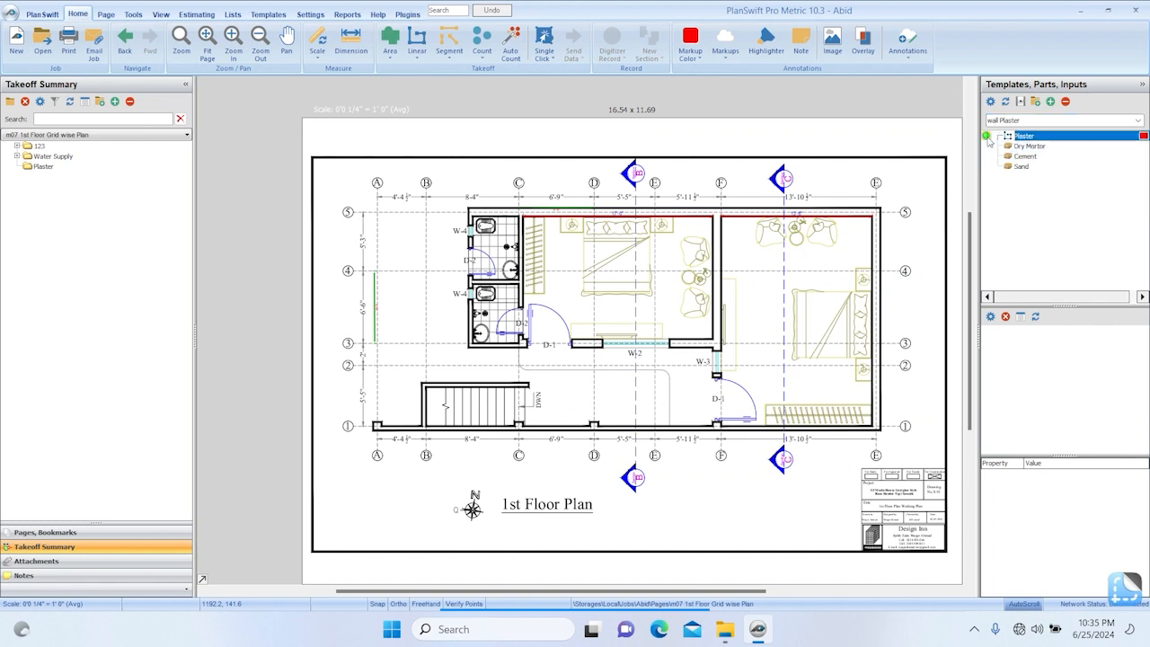
left_click(986, 136)
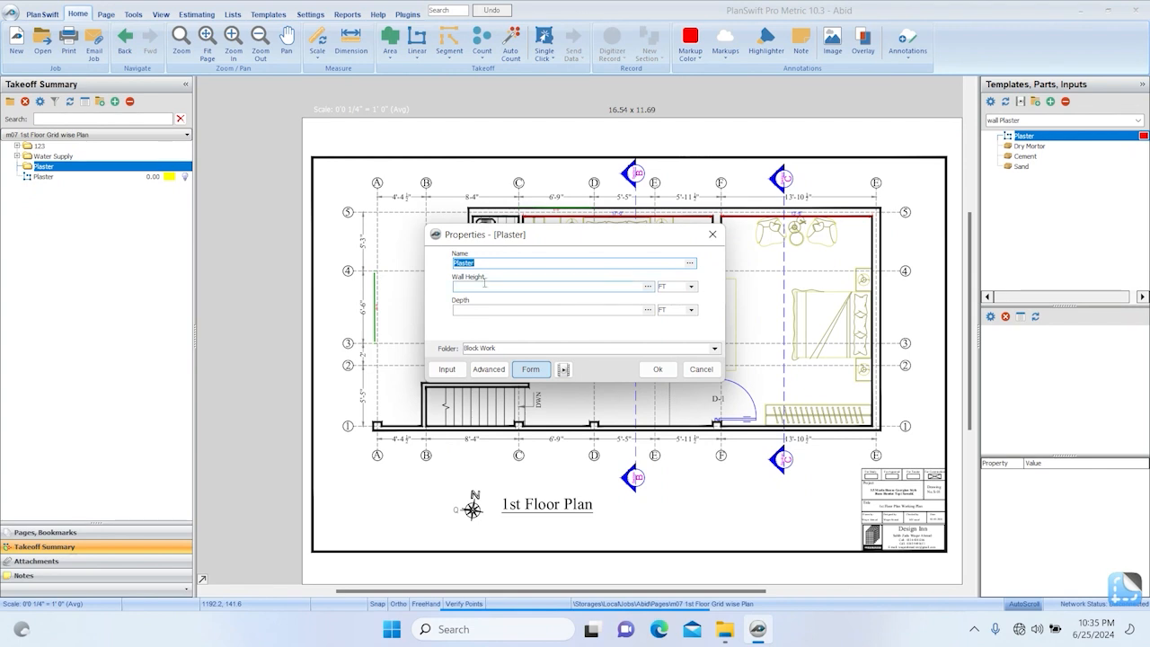
left_click(463, 281)
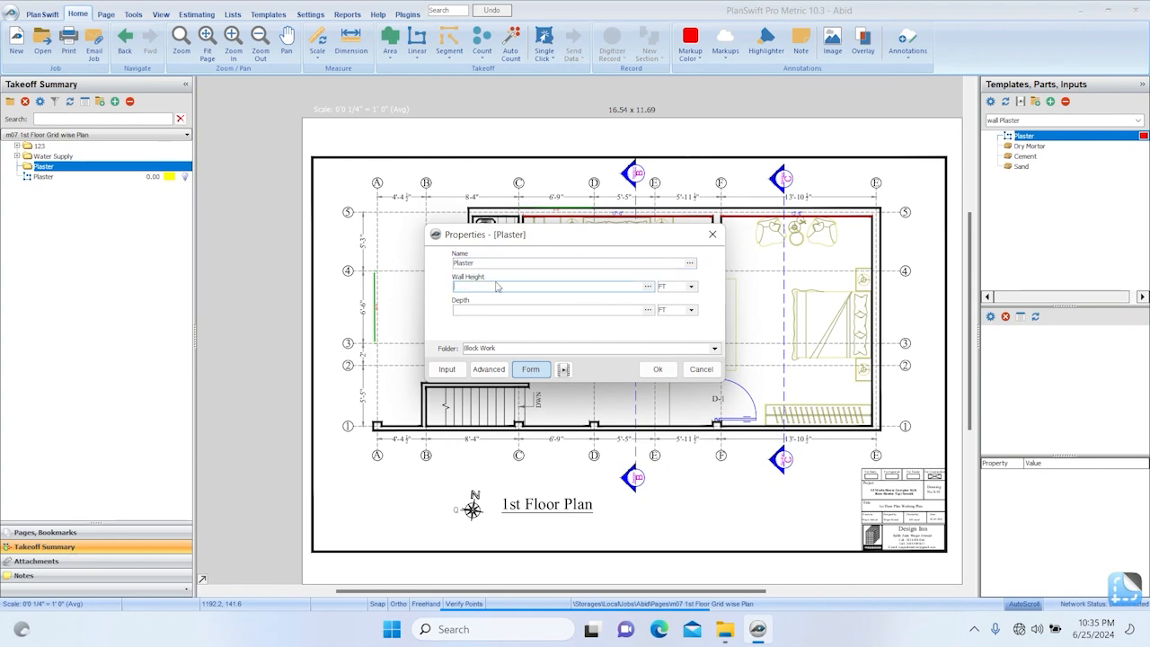
type("10")
left_click(467, 309)
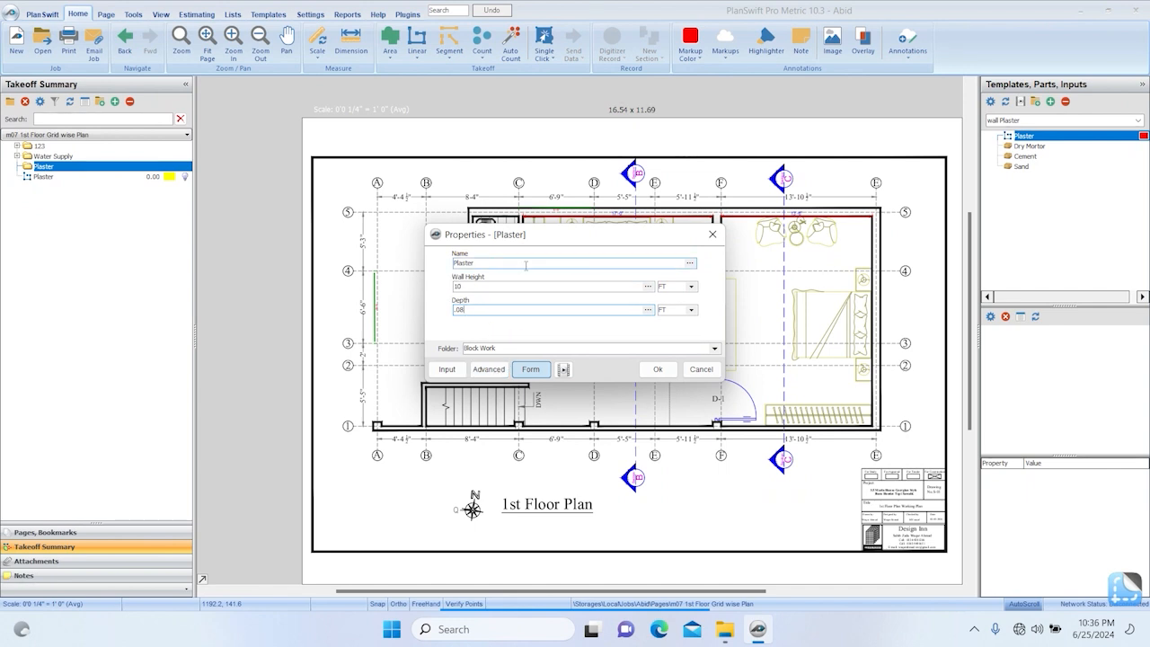
left_click(486, 370)
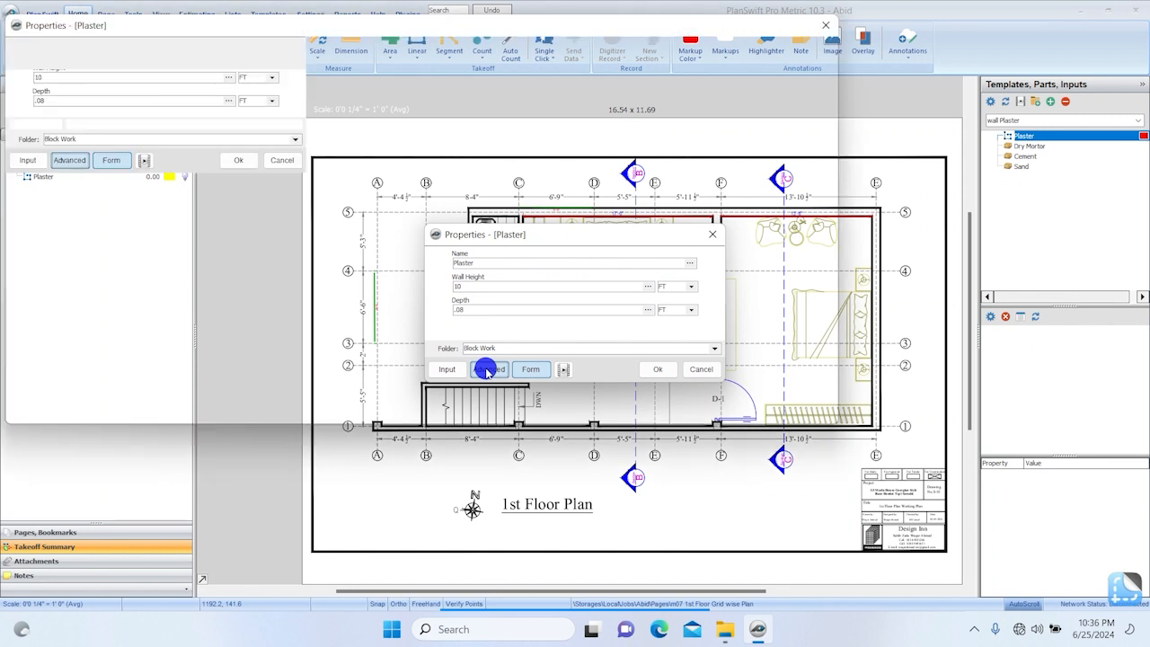
scroll(167, 194, "down", 5)
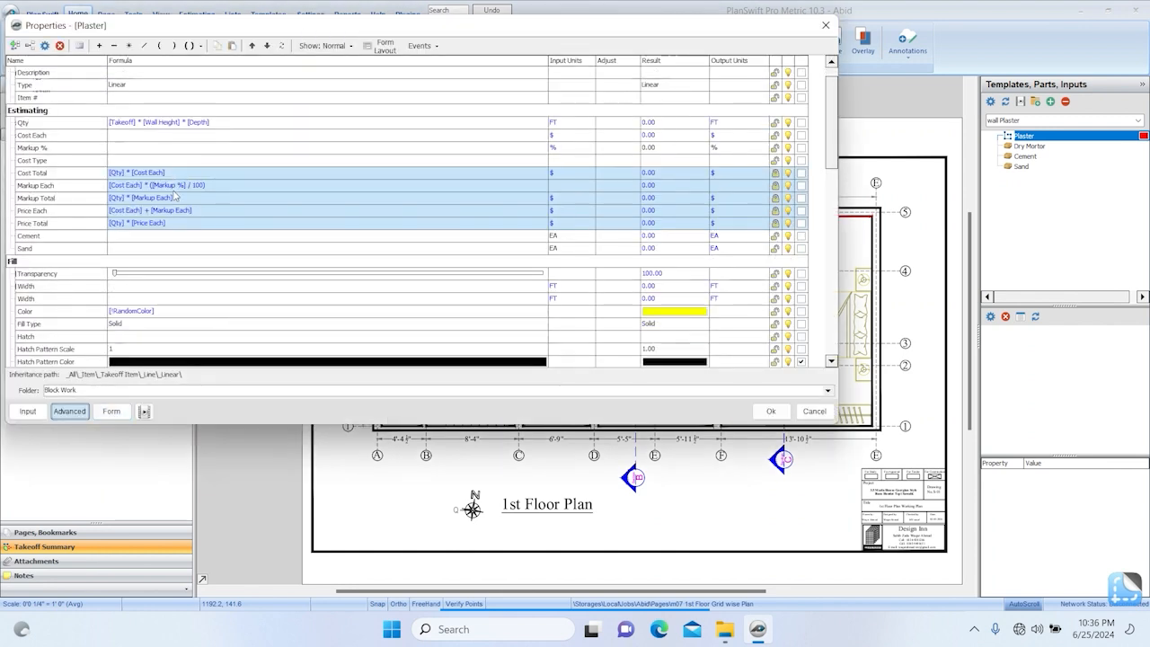
scroll(162, 188, "down", 3)
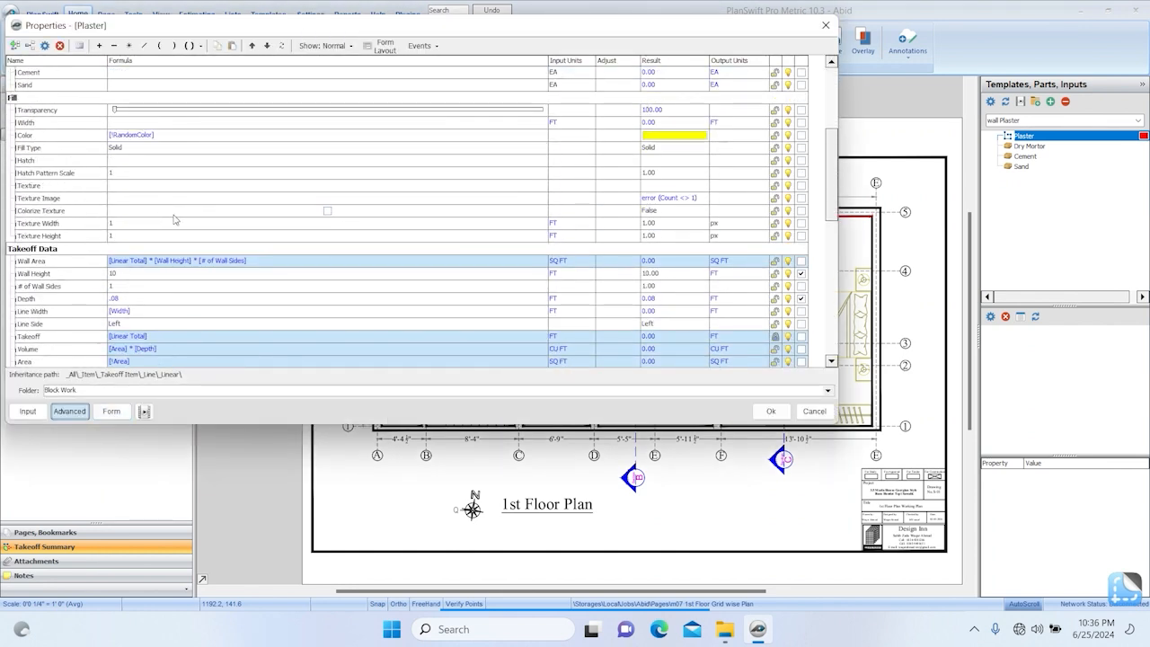
left_click(813, 410)
left_click(619, 313)
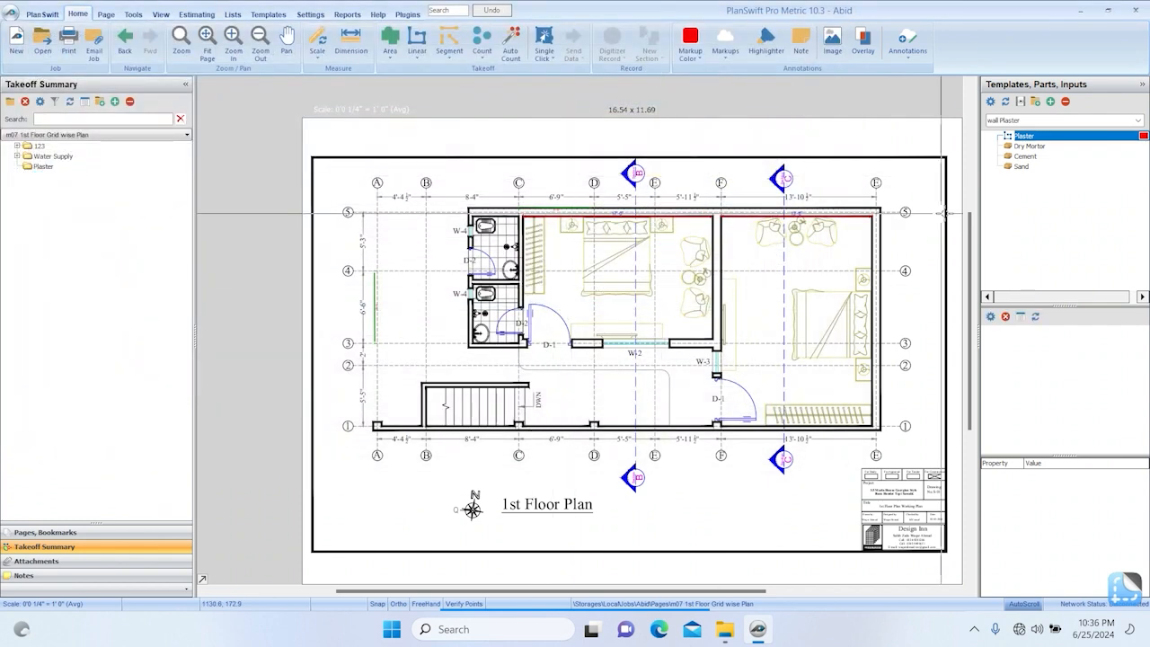
double_click(1022, 135)
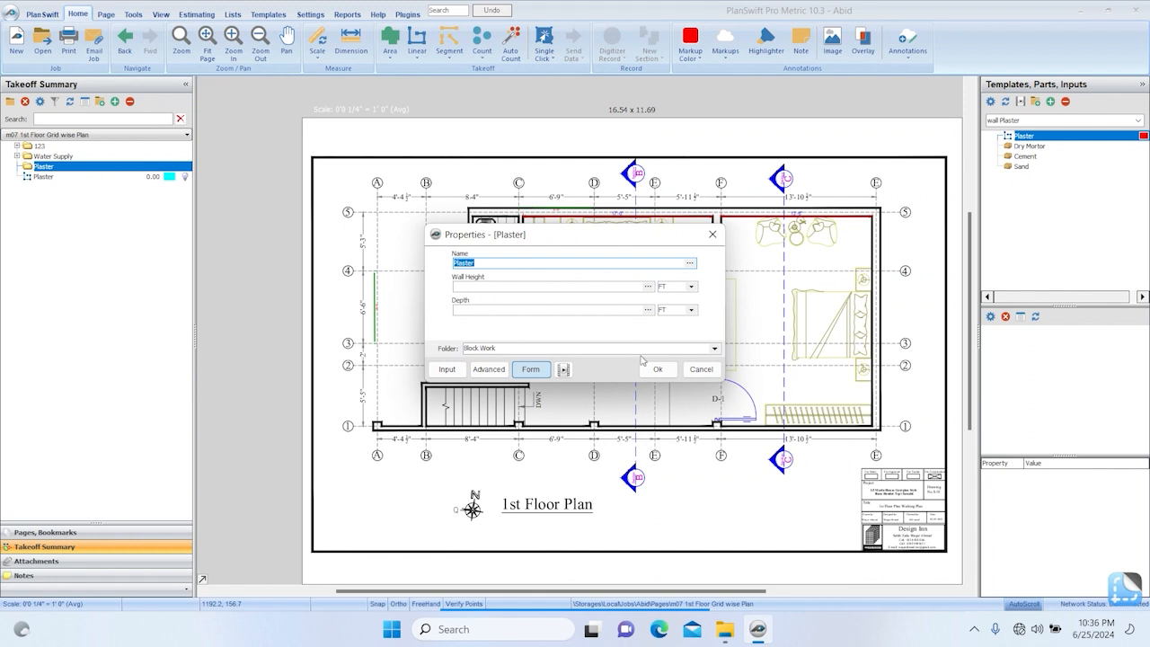
left_click(700, 369)
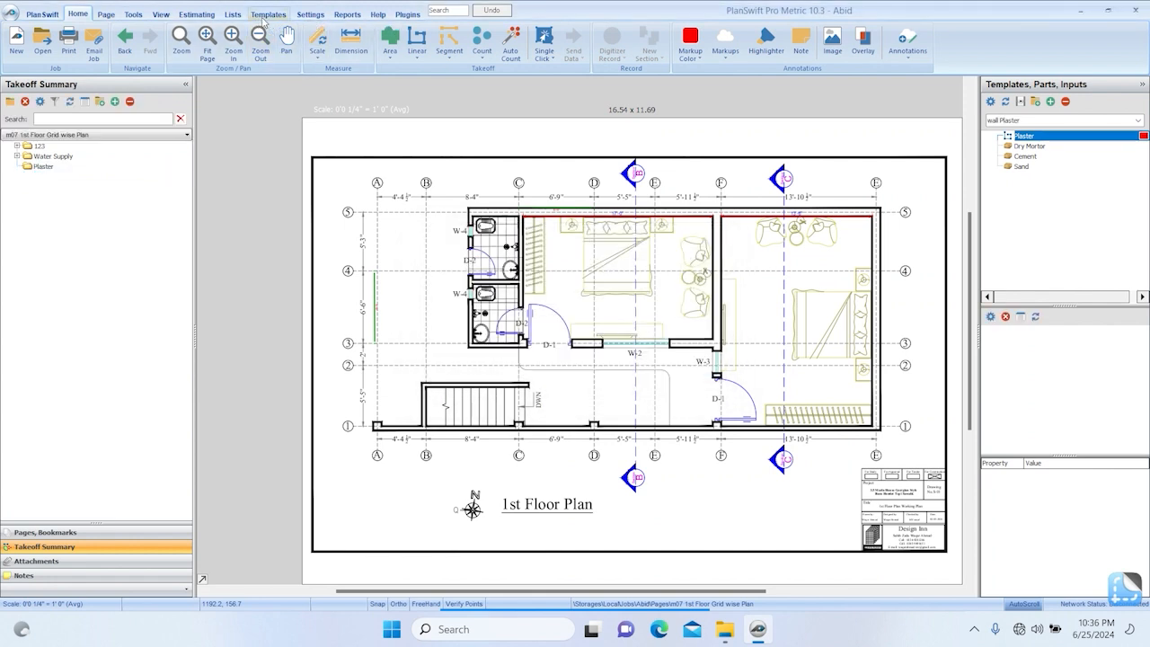
Step: Open the Qty formula of the Cement part in the wall Plaster template for editing, through its advanced properties
left_click(267, 13)
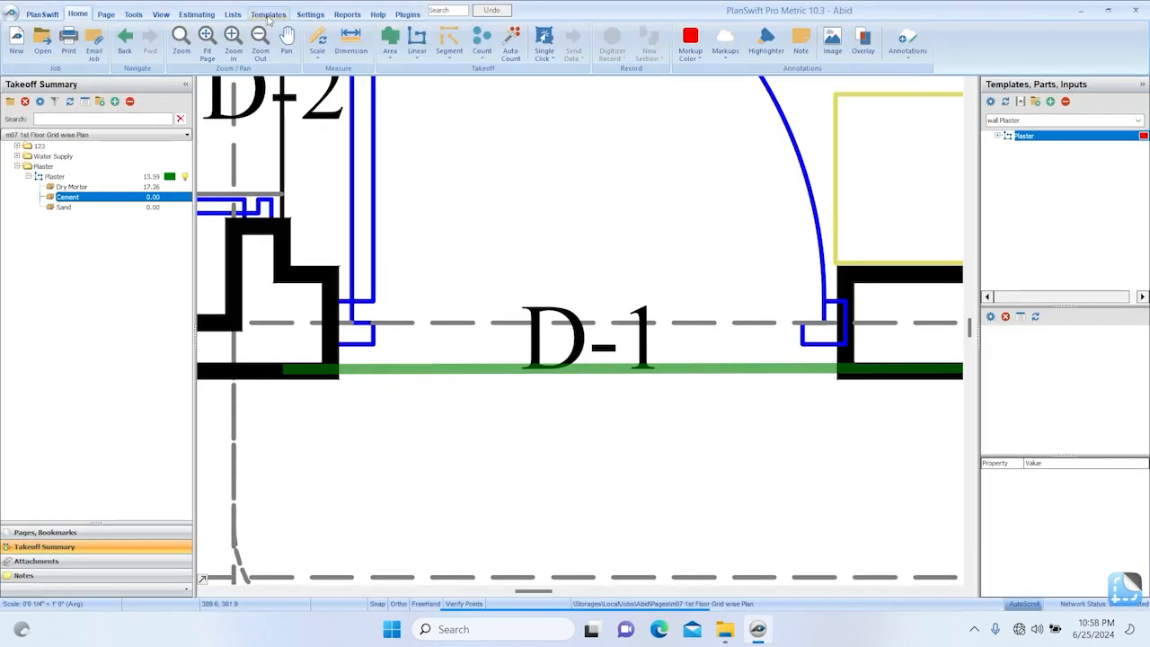
left_click(269, 15)
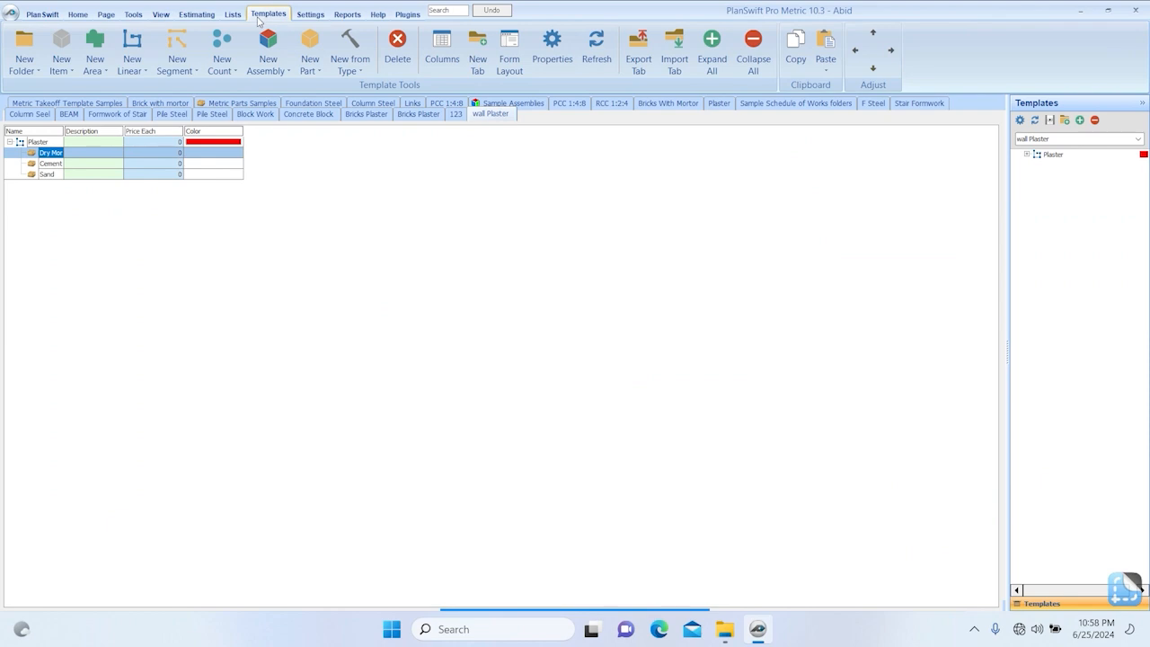
left_click(42, 163, "shift")
left_click(43, 164)
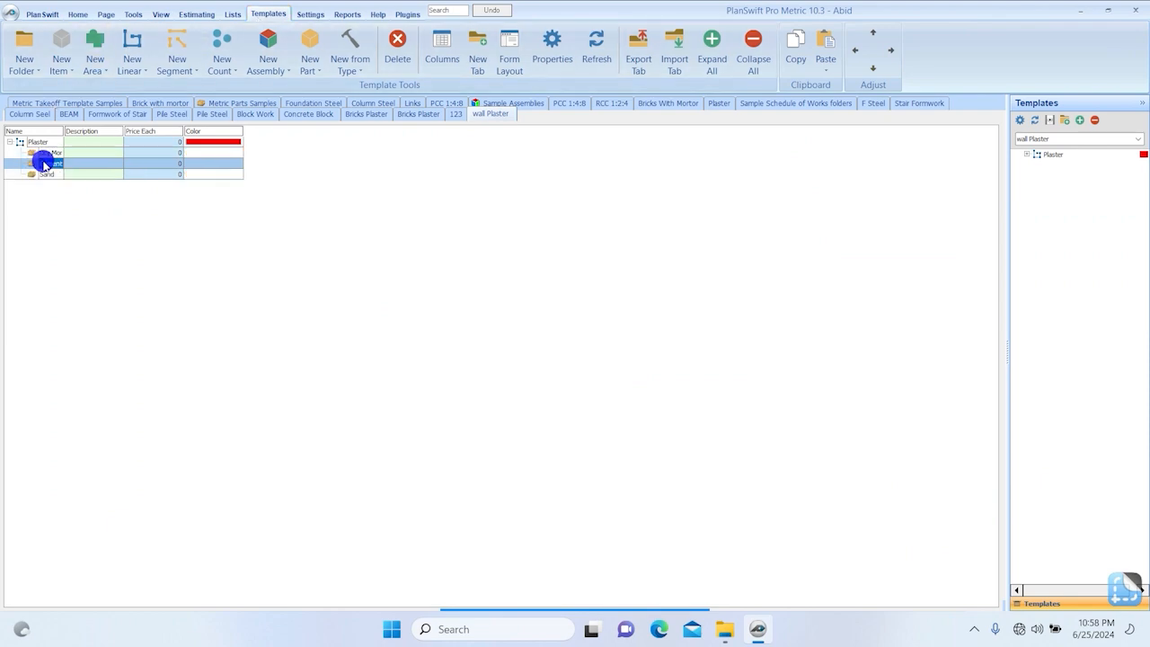
double_click(43, 164)
left_click(489, 328)
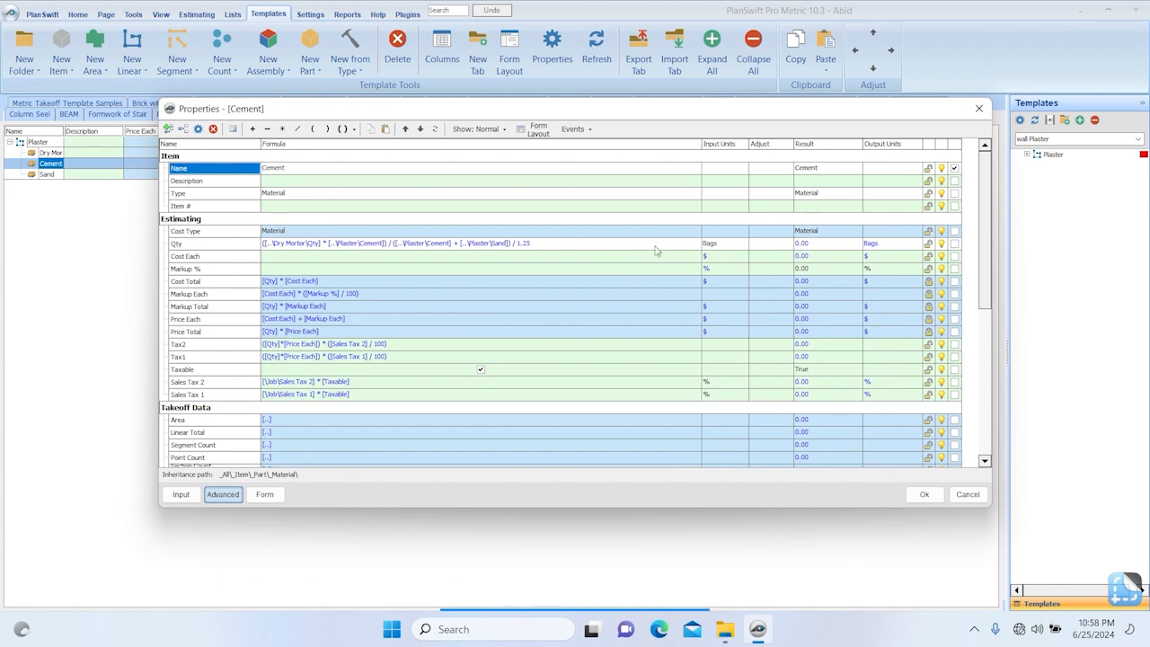
double_click(688, 246)
Step: Replace the Dry Mortor Qty reference at the start of the Cement Qty formula with a newly inserted one
left_click_drag(516, 234, 429, 230)
left_click(468, 224)
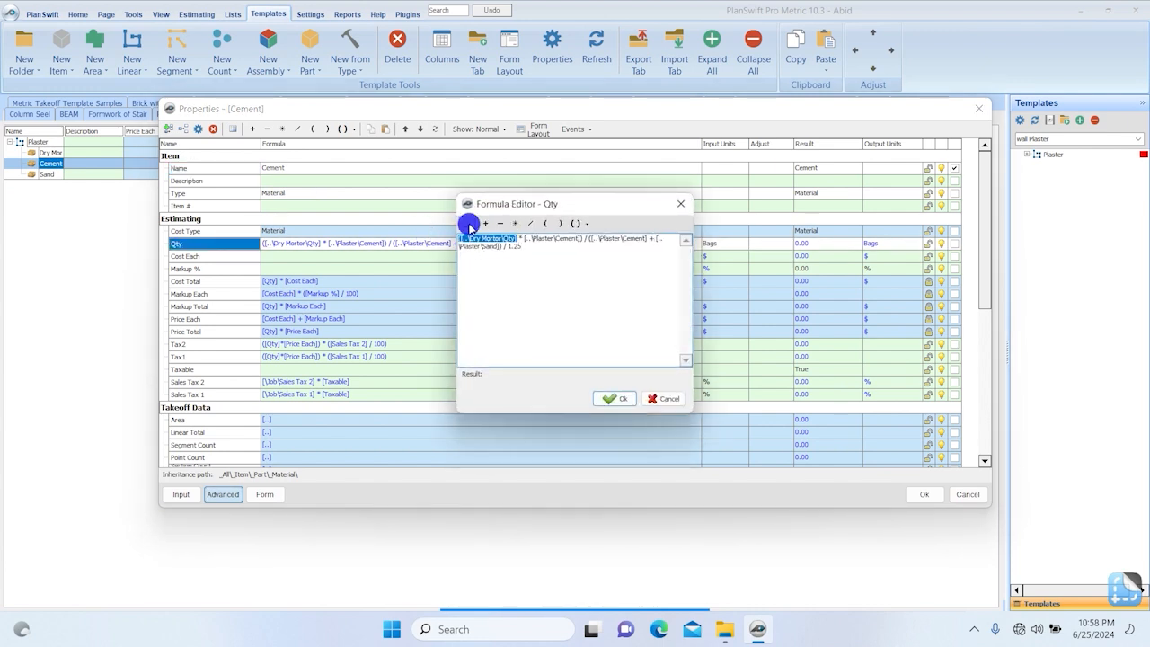
scroll(512, 286, "down", 1)
left_click(492, 339)
left_click(628, 263)
scroll(628, 267, "down", 1)
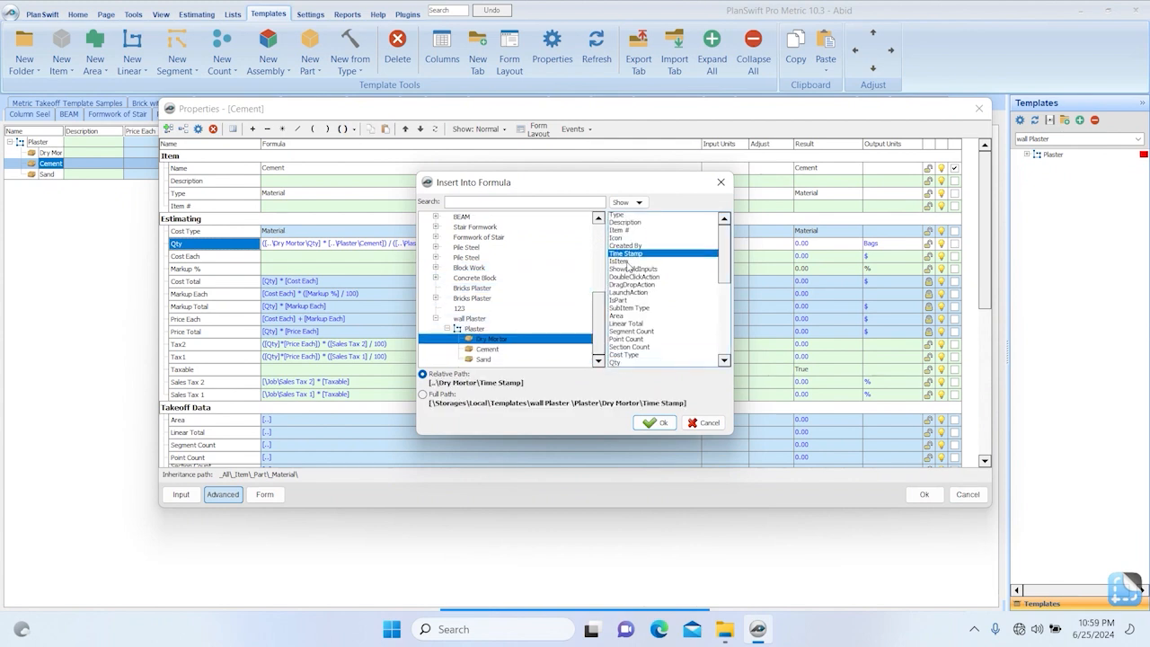
key("q")
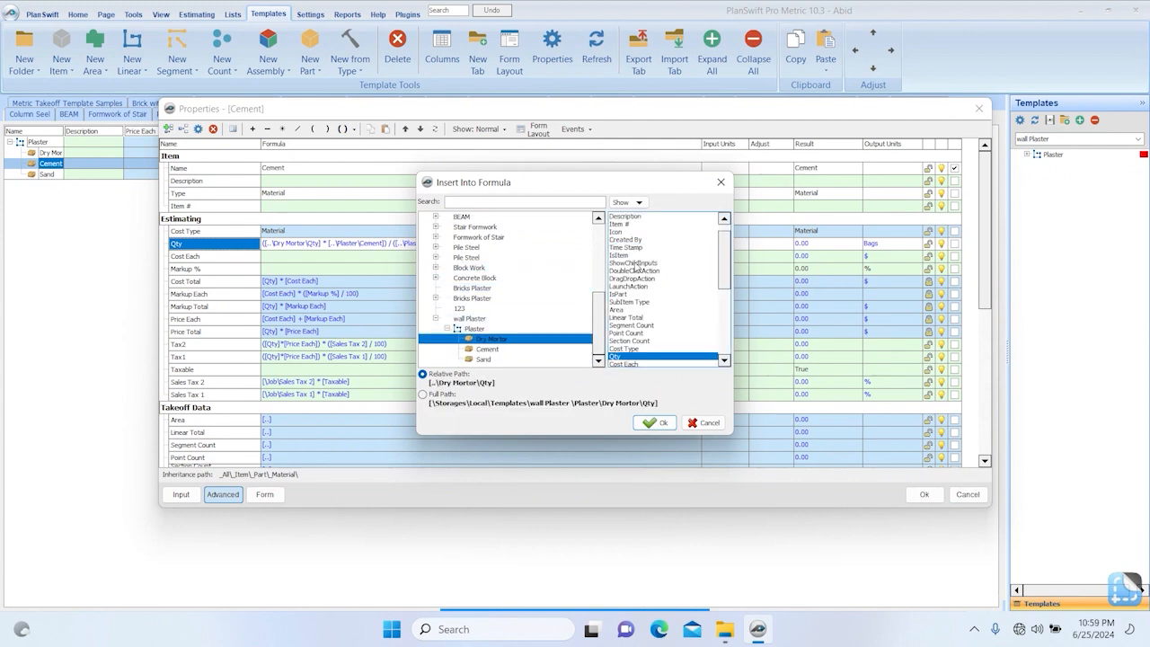
left_click(655, 422)
Step: Clear the whole Cement Qty formula and insert the Dry Mortor part's Qty as a relative-path reference
left_click_drag(521, 238, 546, 238)
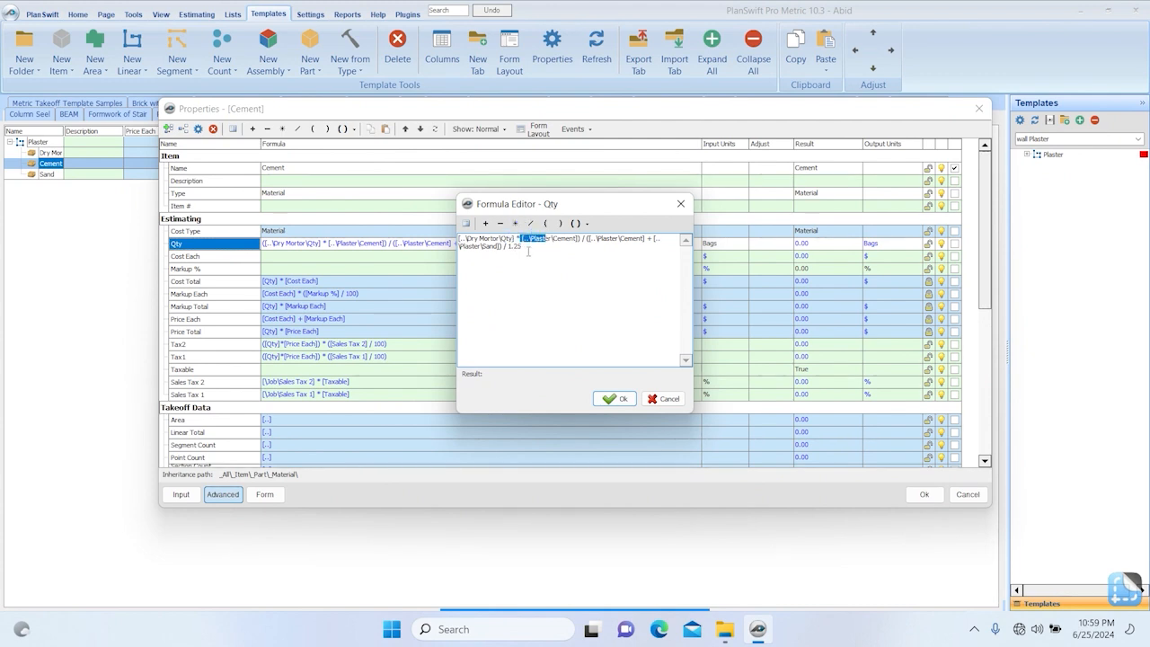
key("ctrl+a")
key("ctrl+x")
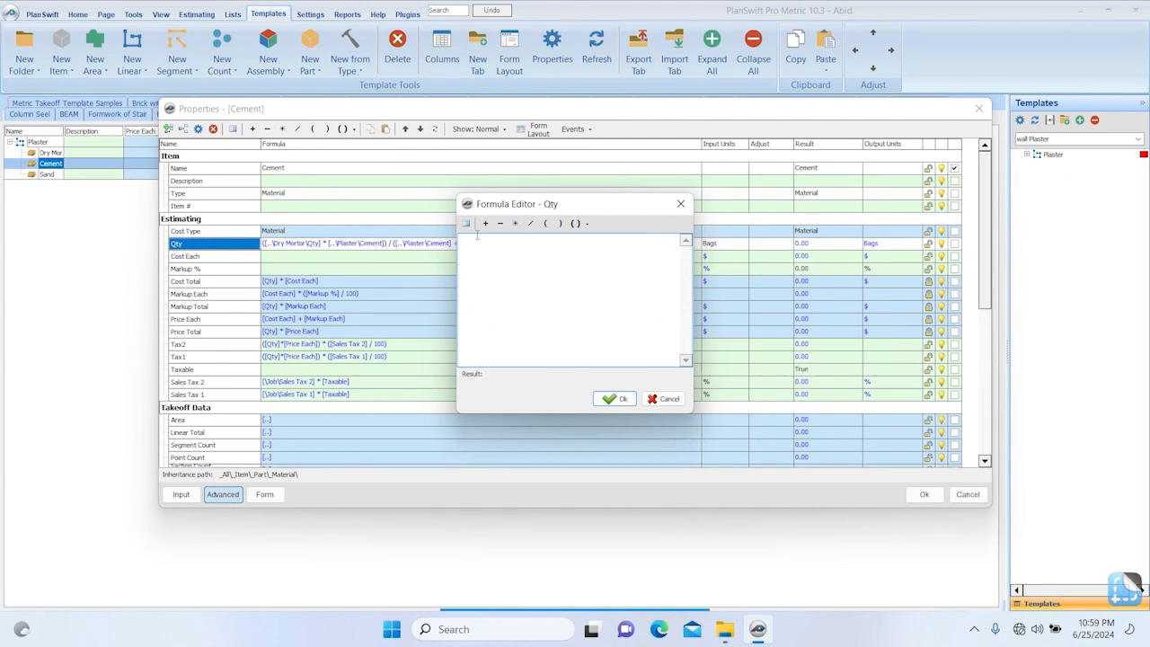
left_click(467, 224)
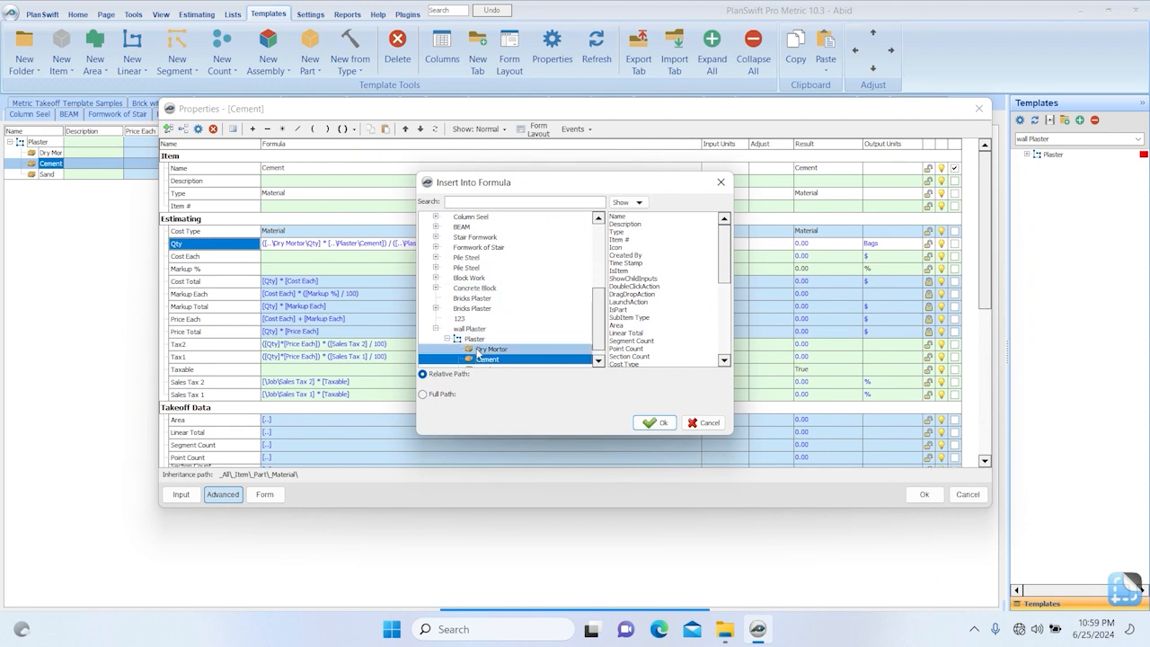
left_click(622, 239)
scroll(629, 259, "down", 2)
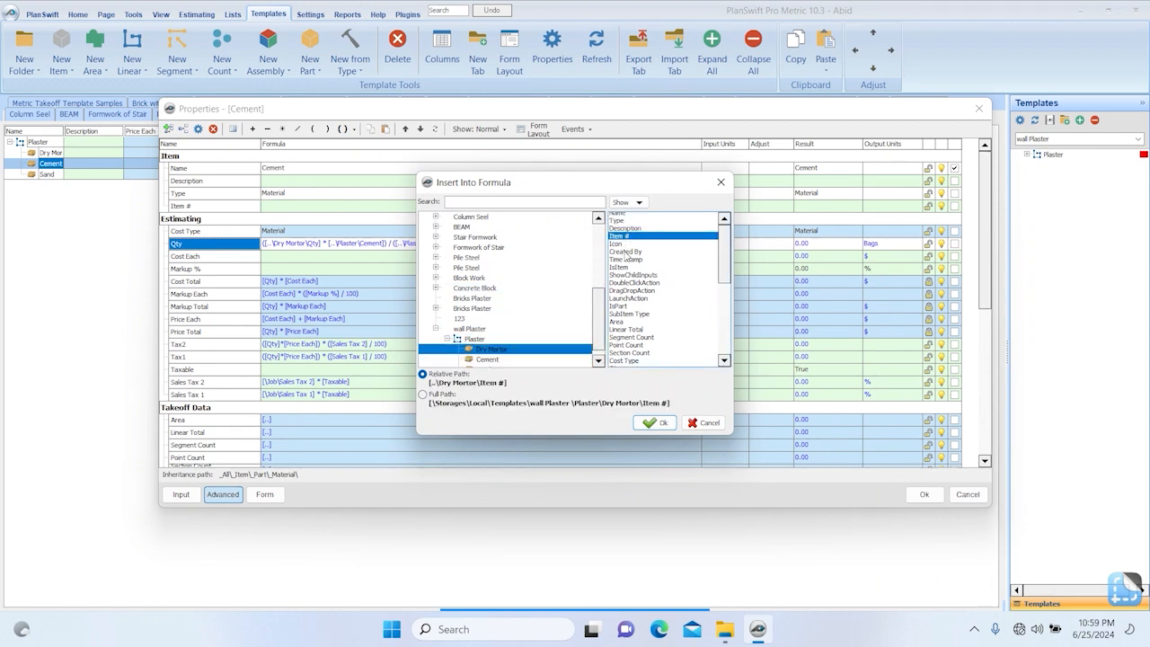
left_click(641, 359)
left_click(655, 422)
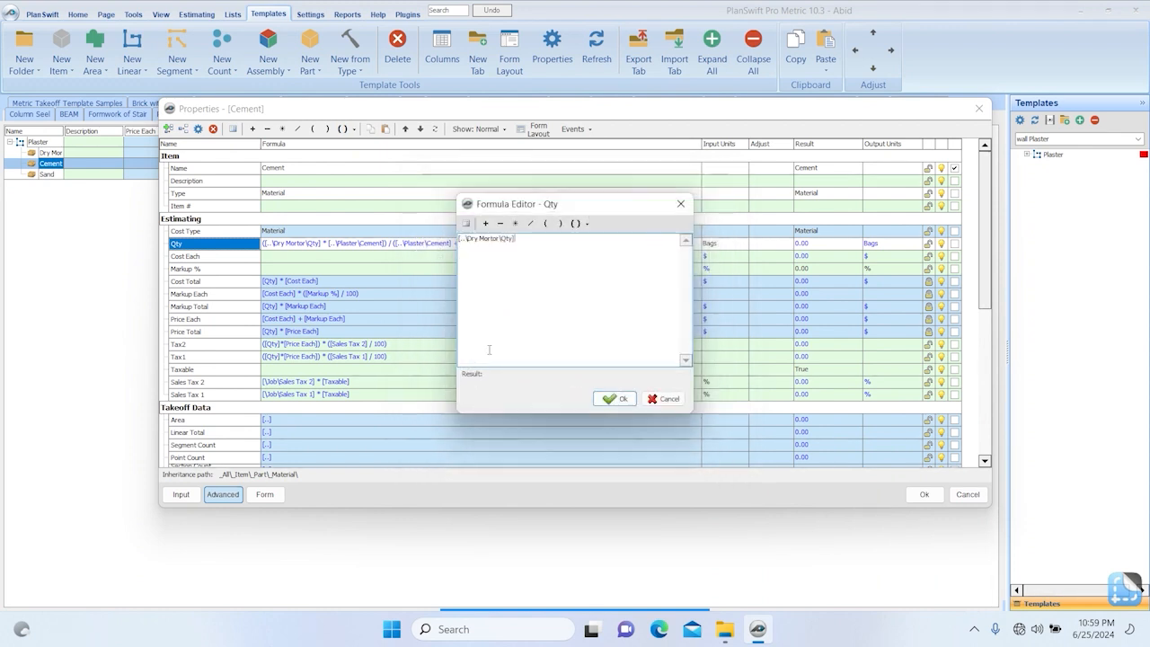
Step: Multiply the Dry Mortor Qty by the Plaster item's Cement ratio, inserted as a relative-path reference
left_click(518, 225)
left_click(466, 224)
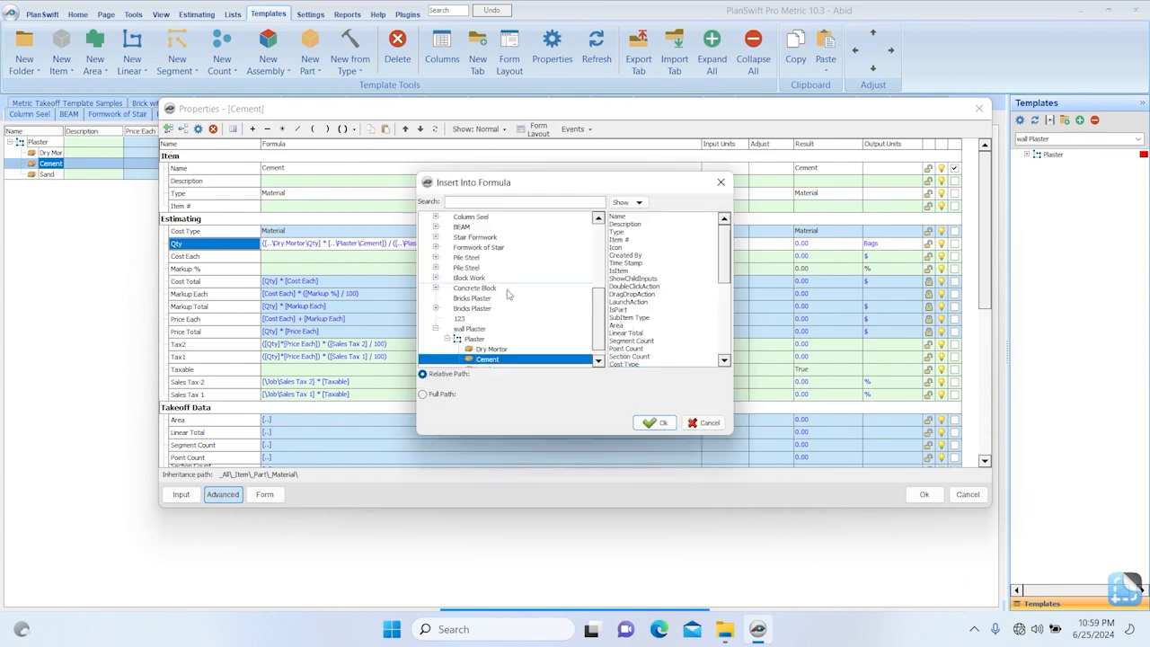
left_click(483, 340)
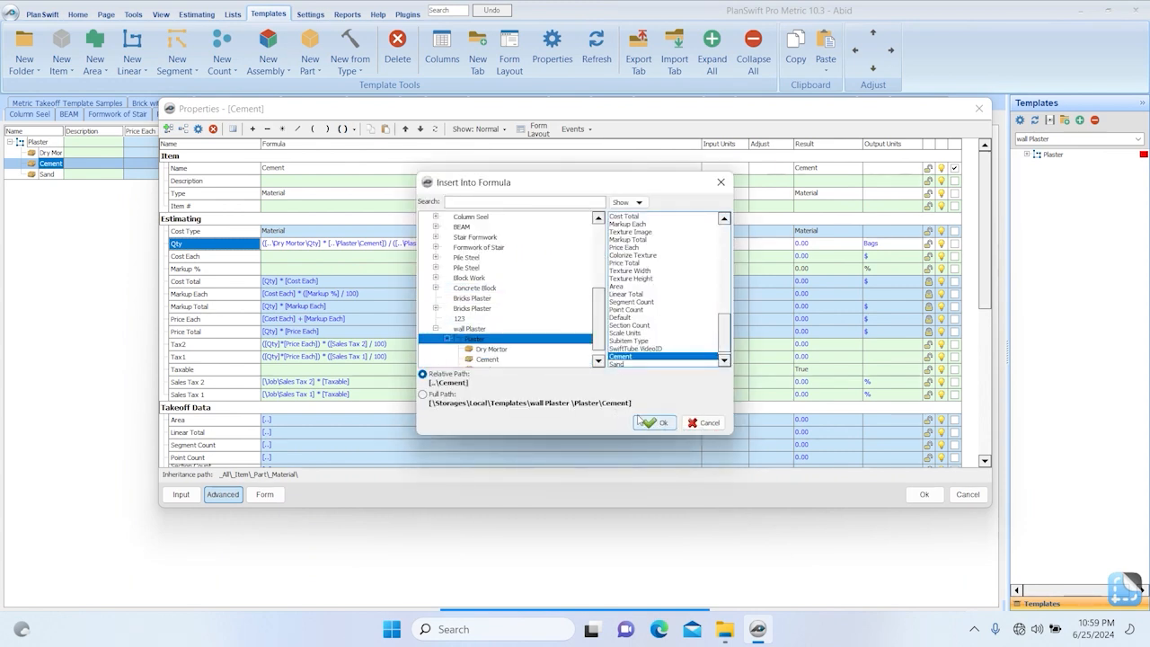
left_click(655, 422)
Step: Divide the product by an opening parenthesis followed by the Plaster item's Cement ratio as a relative-path reference
left_click(529, 226)
left_click(546, 224)
left_click(465, 224)
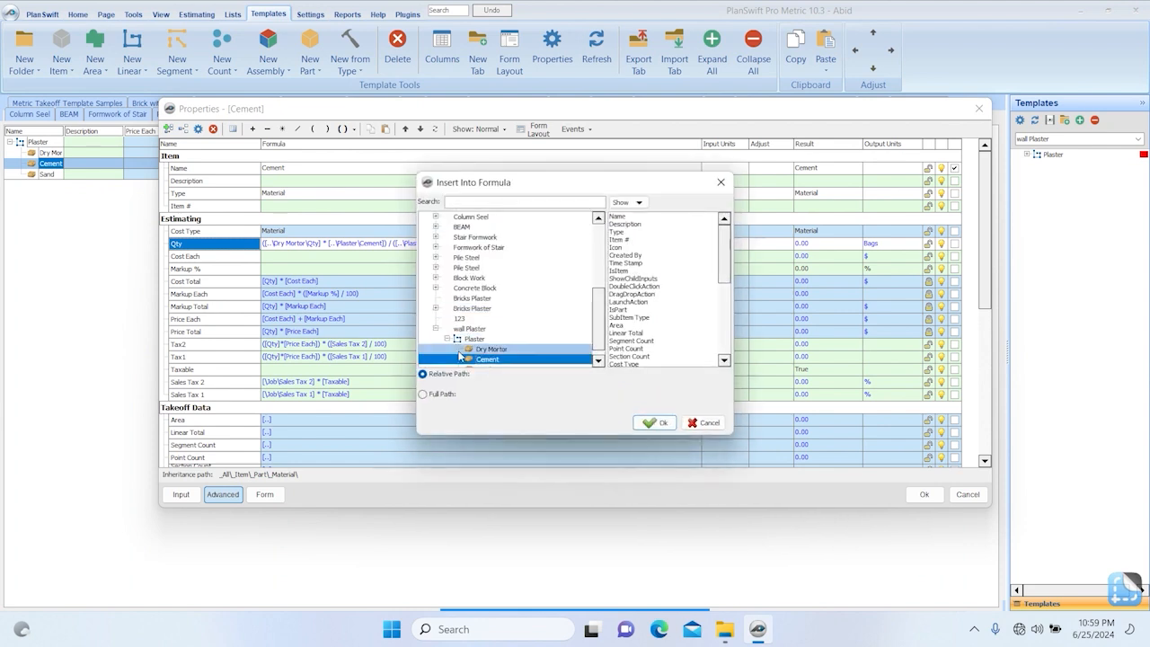
scroll(460, 355, "down", 1)
left_click(473, 328)
left_click(631, 286)
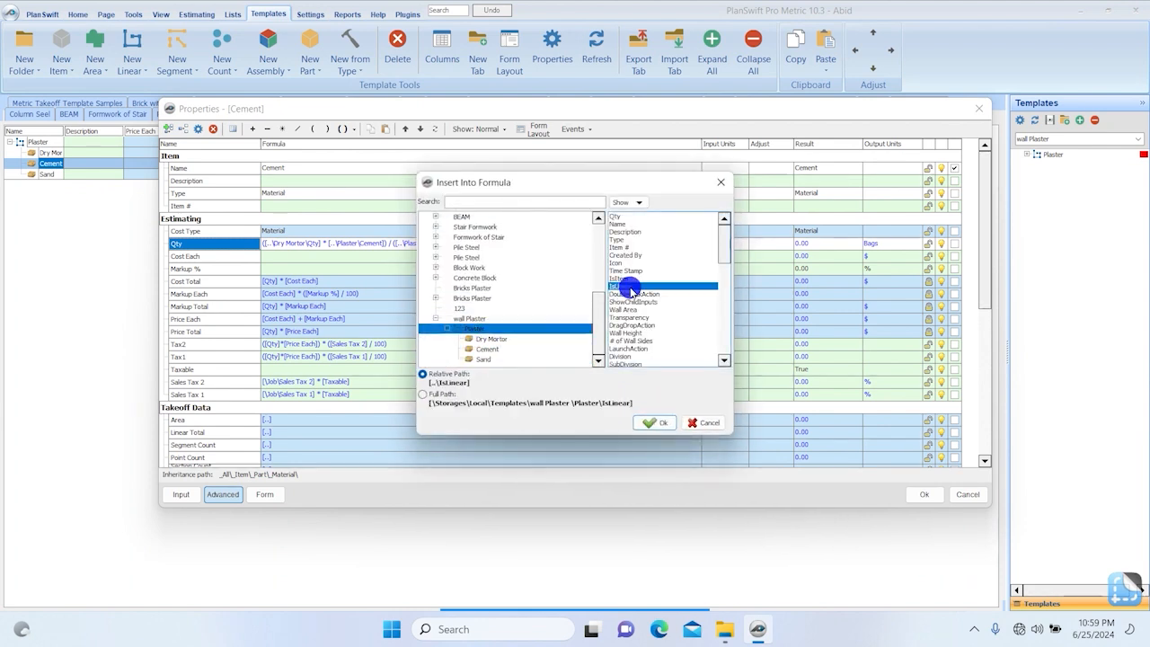
scroll(632, 291, "down", 10)
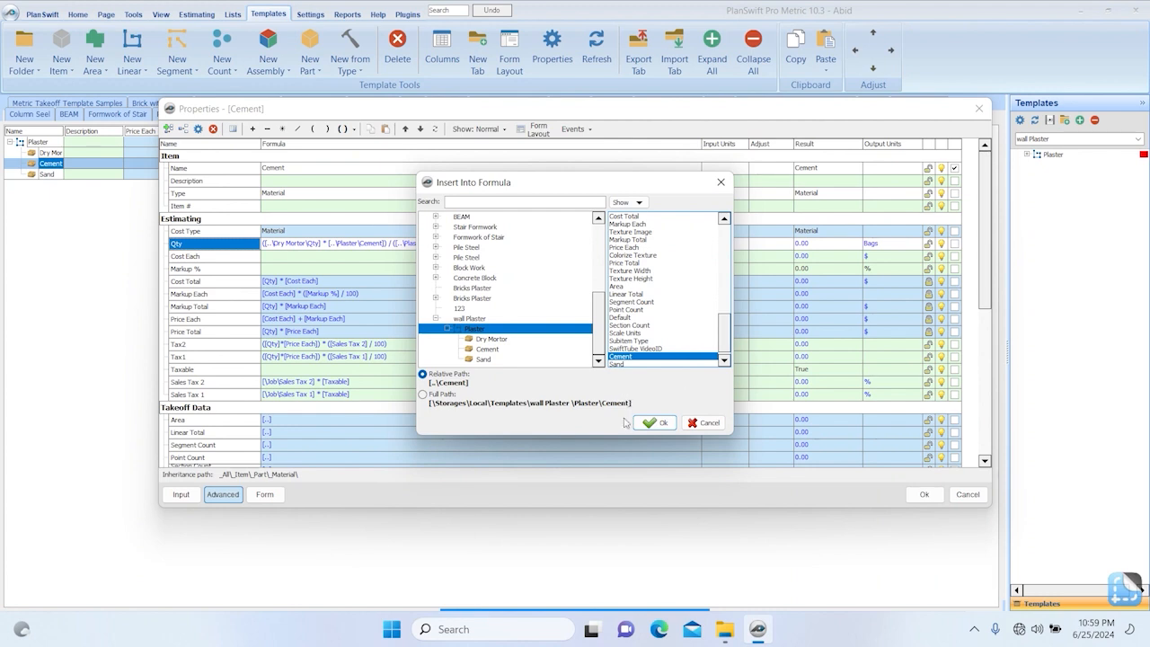
left_click(652, 422)
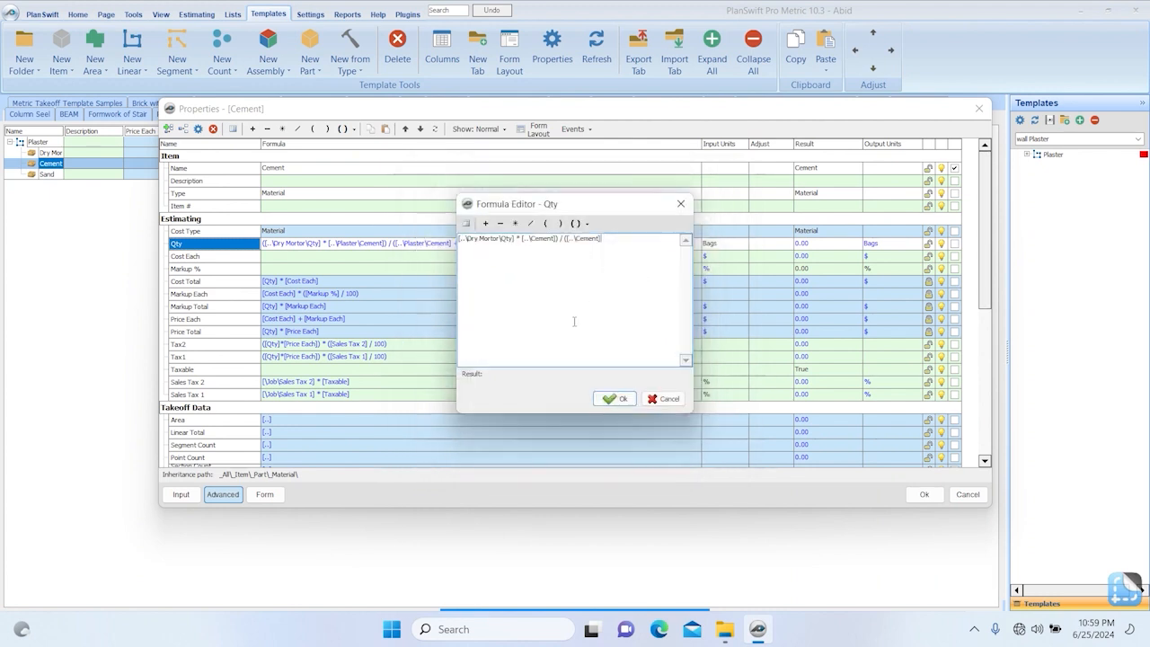
Step: Add the Plaster item's Sand ratio to the divisor, close the parenthesis, divide by 1.25 and accept the Cement Qty formula
left_click(466, 223)
left_click(474, 332)
left_click(652, 293)
key("End")
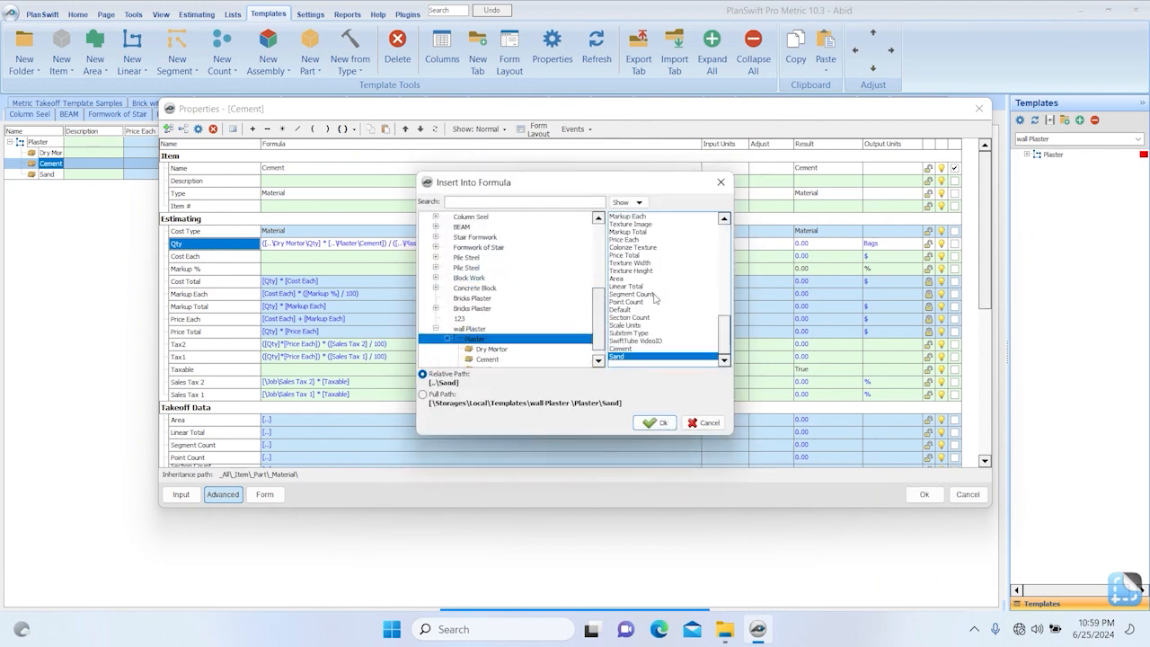
left_click(638, 423)
left_click(558, 223)
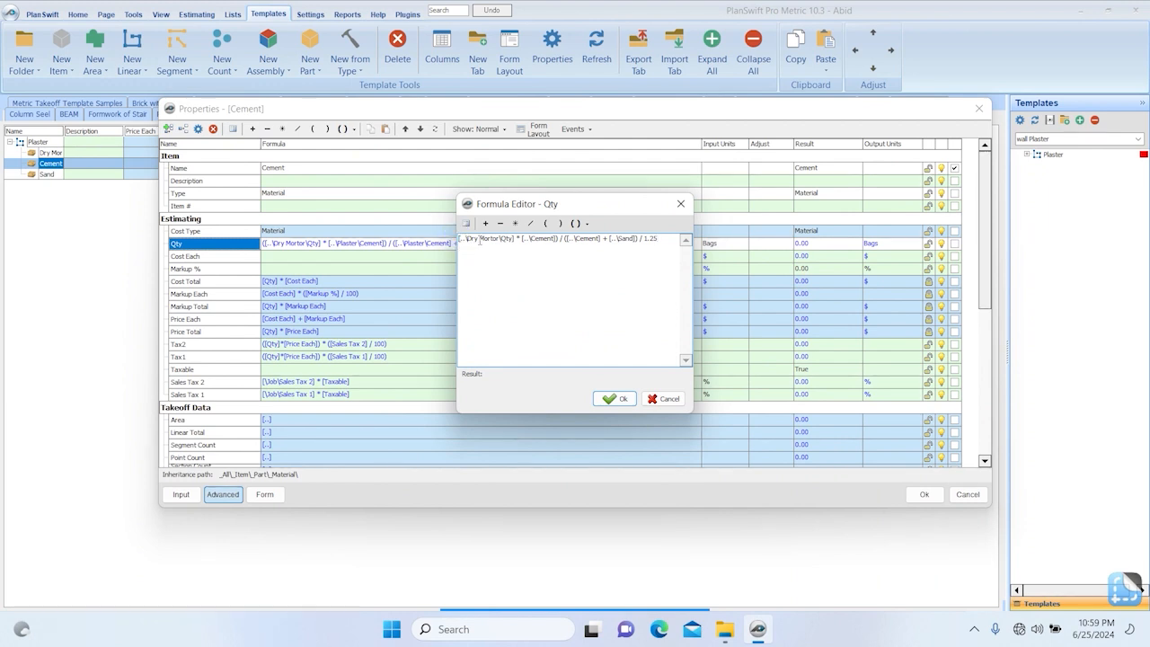
left_click(618, 397)
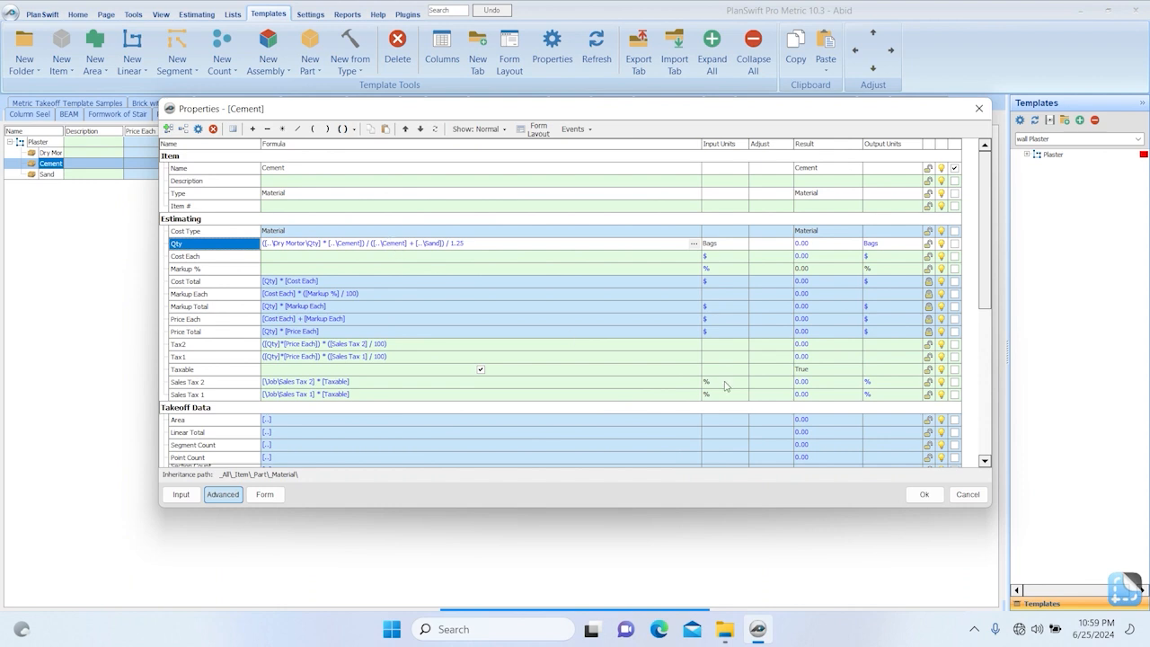
Step: Save the Cement part's properties and open the Sand part's Qty formula for editing
left_click(923, 494)
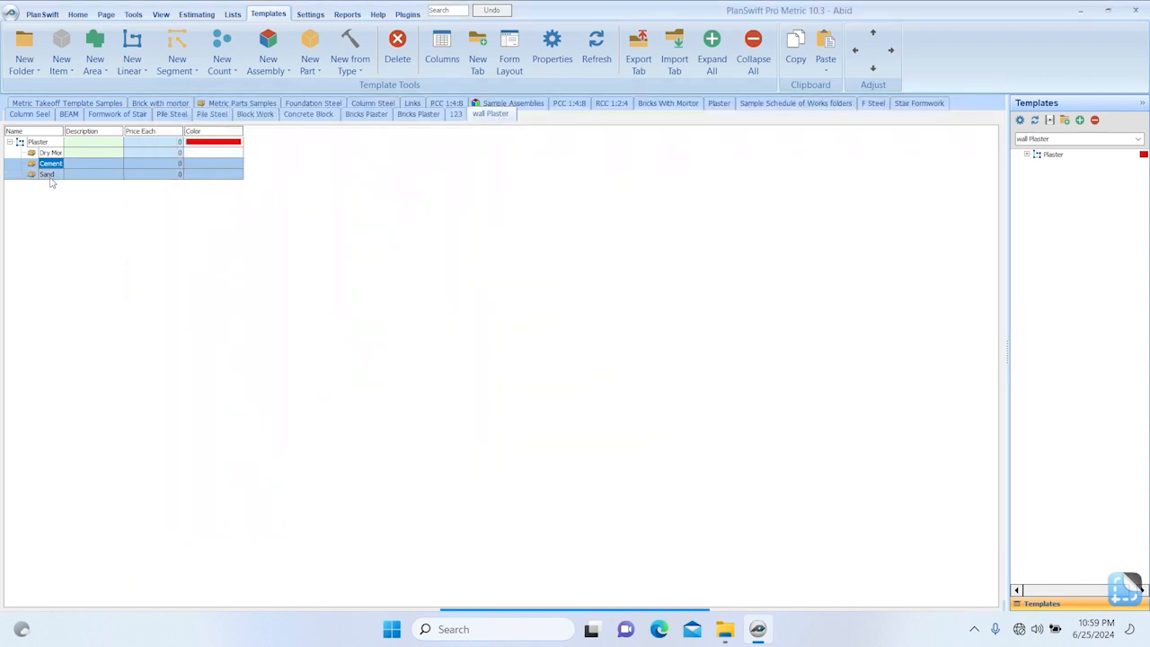
double_click(49, 176)
left_click(488, 327)
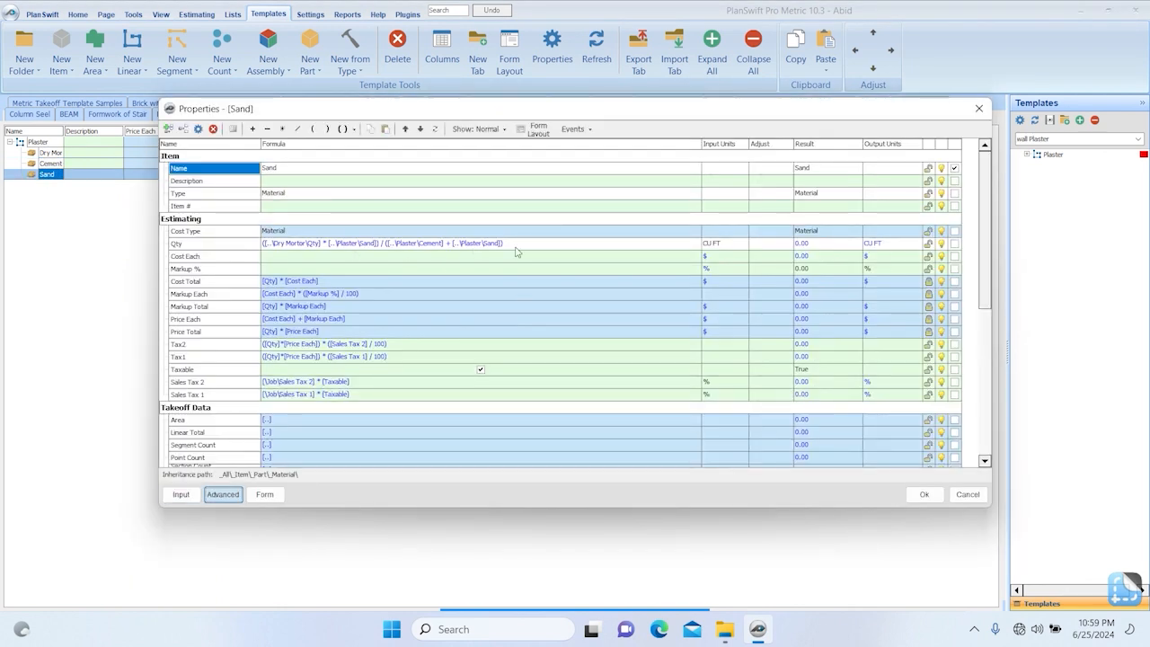
left_click(633, 245)
left_click(694, 244)
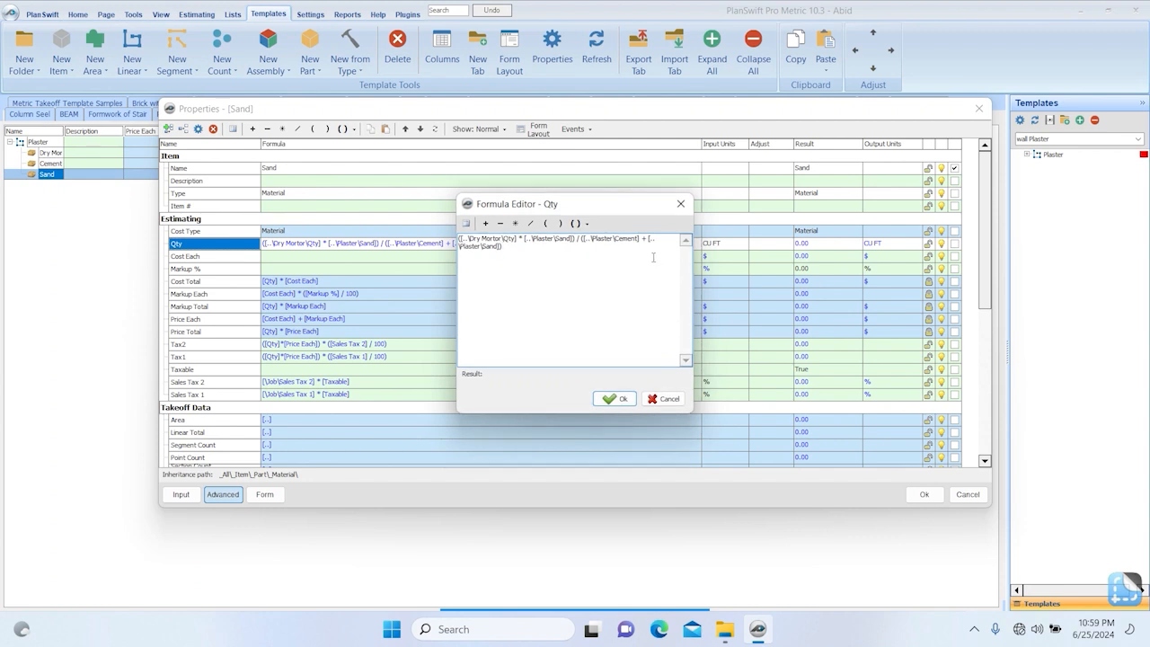
Step: Replace the whole Sand Qty formula with the Dry Mortor part's Qty as a relative-path reference
left_click_drag(631, 265, 434, 226)
left_click(466, 222)
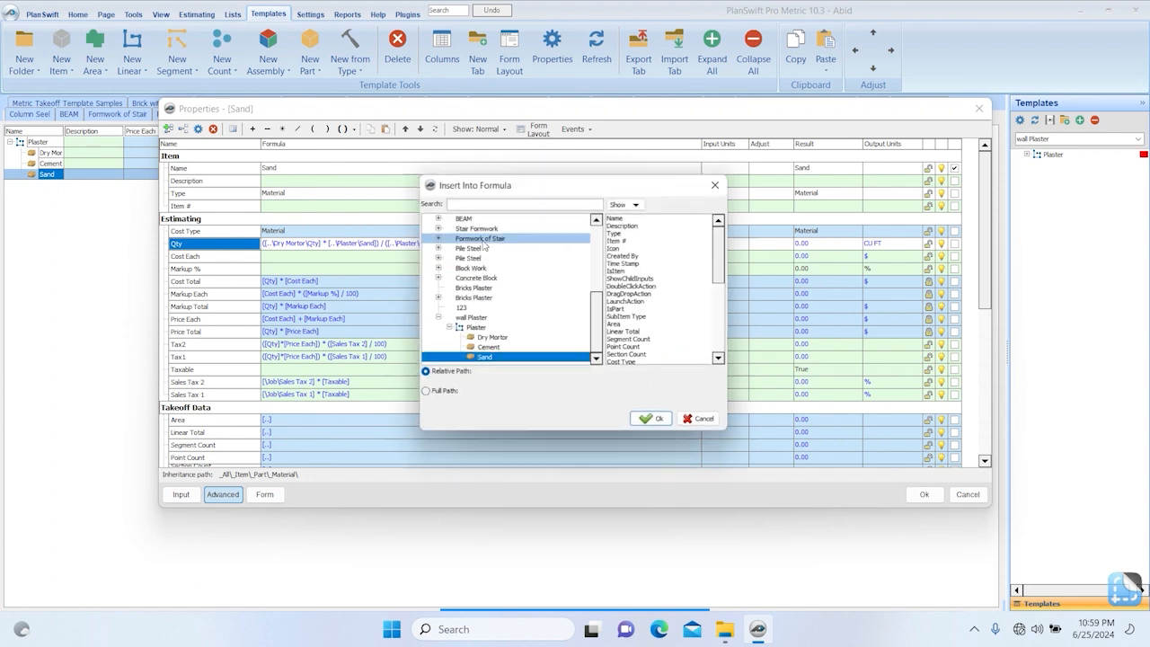
left_click(492, 340)
left_click(646, 271)
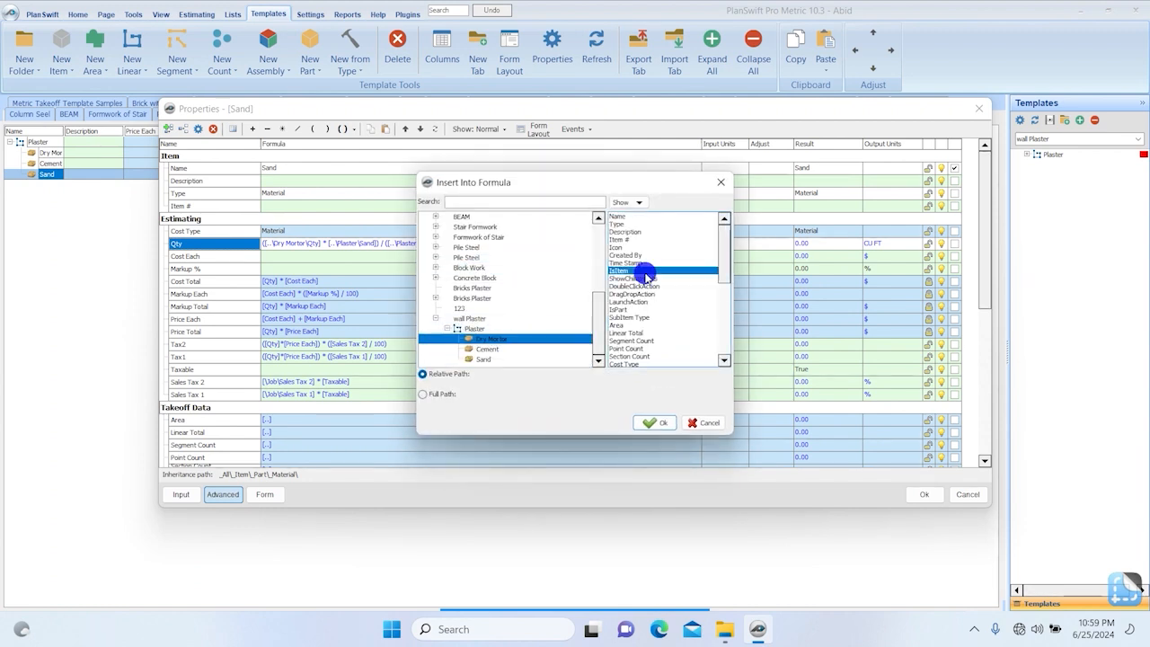
key("q")
left_click(654, 422)
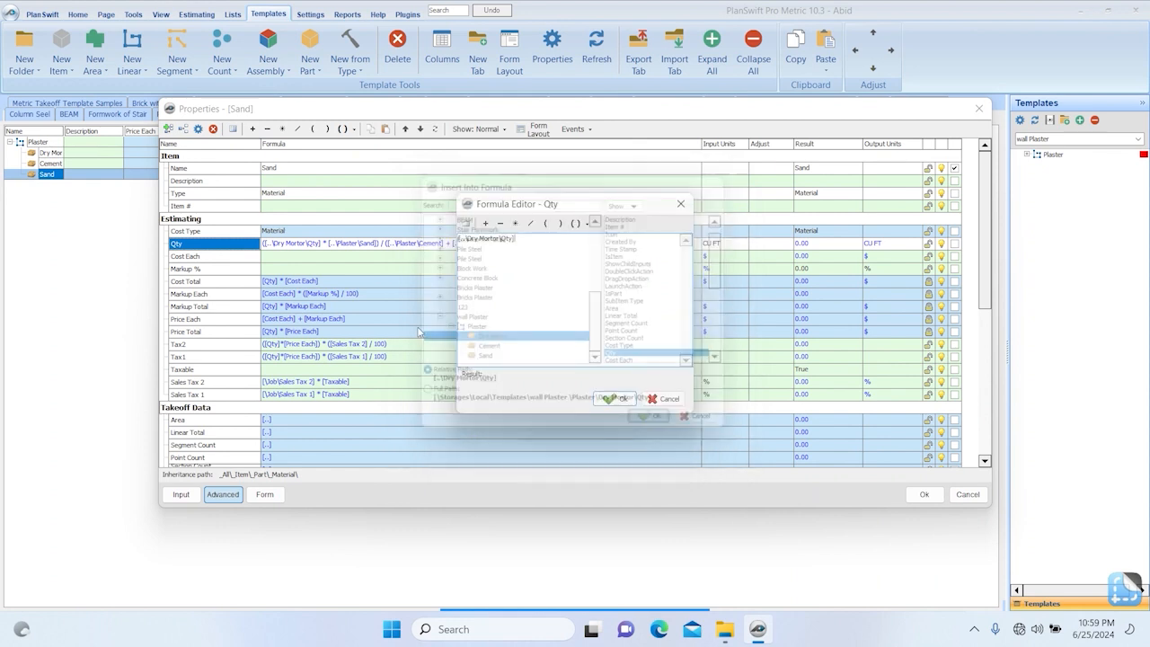
Step: Multiply the Dry Mortor Qty in the Sand formula by the Plaster item's Sand ratio, inserted as a relative-path reference
left_click(513, 223)
left_click(465, 222)
left_click(485, 329)
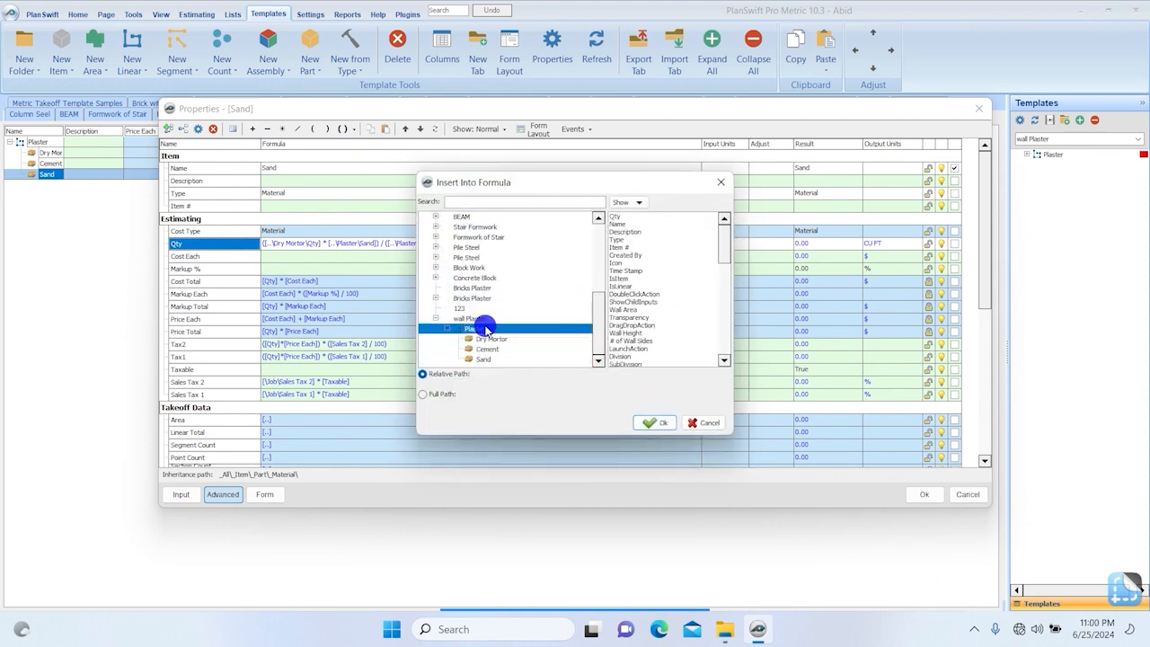
left_click(643, 326)
key("End")
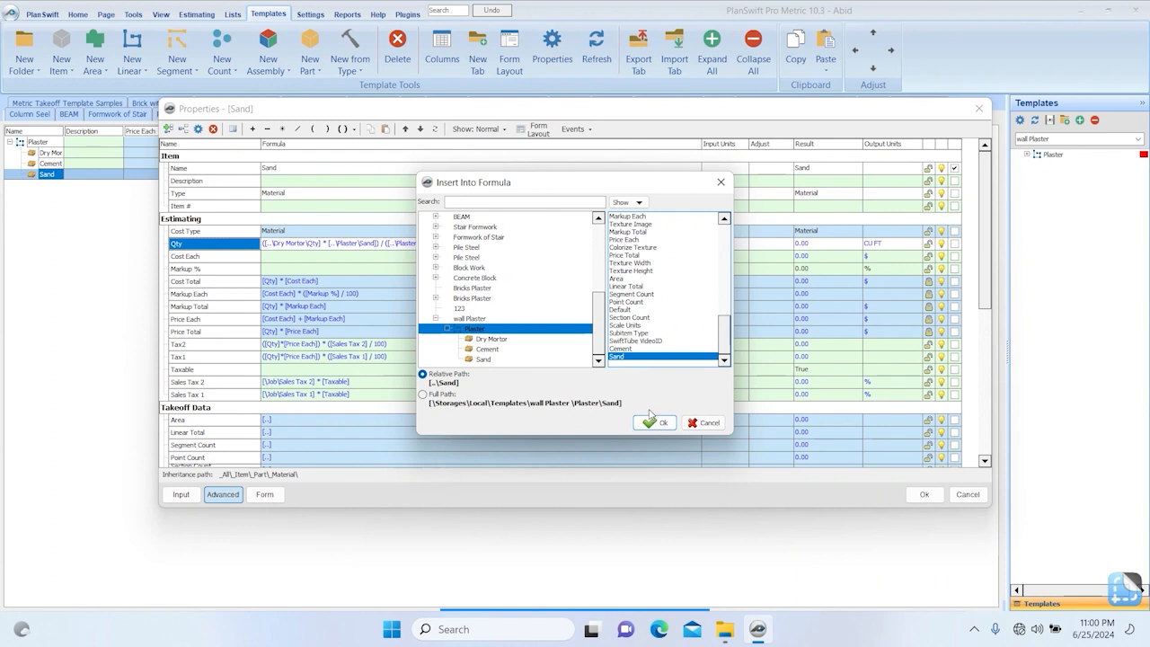
left_click(655, 421)
Step: Divide the Sand formula's product by an opening parenthesis followed by the Plaster item's Cement ratio as a relative-path reference
left_click(543, 224)
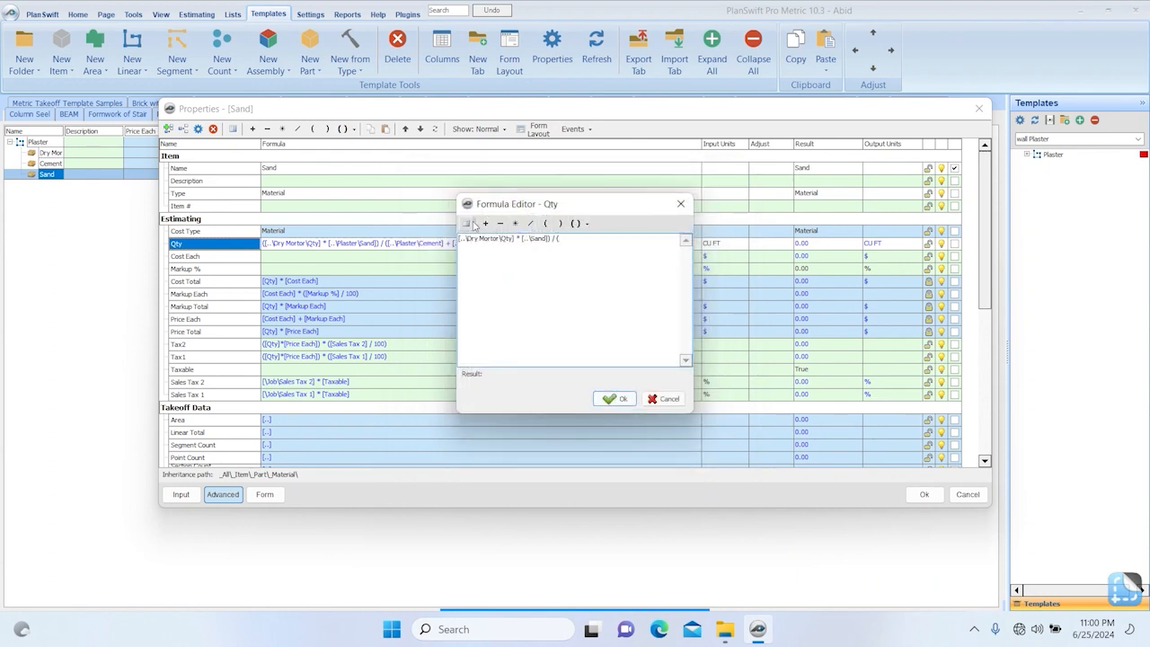
left_click(471, 223)
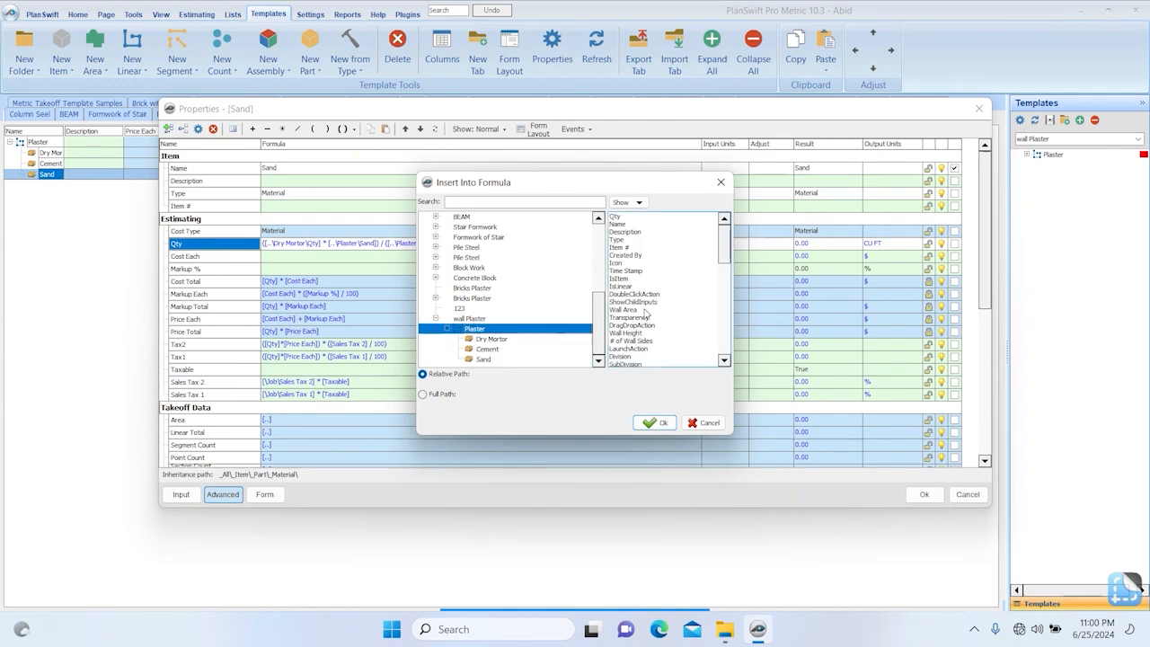
left_click(645, 311)
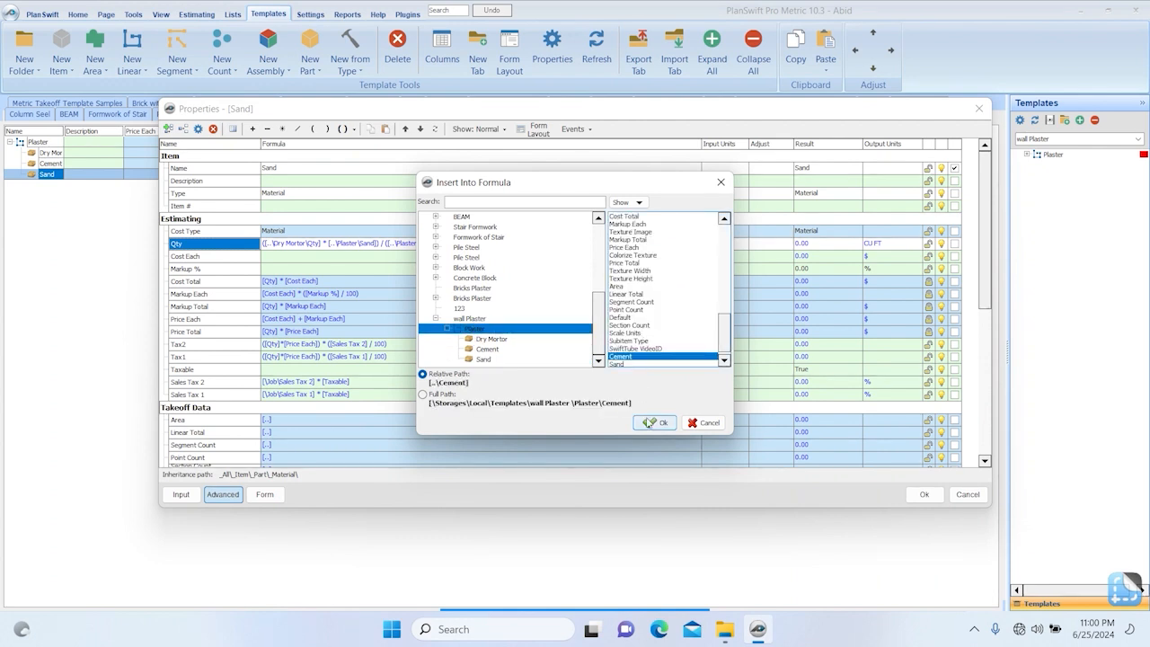
left_click(655, 422)
Step: Add the Plaster item's Sand ratio to the divisor as a relative-path reference and close the parenthesis
left_click(476, 225)
left_click(490, 329)
left_click(648, 326)
key("End")
left_click(648, 423)
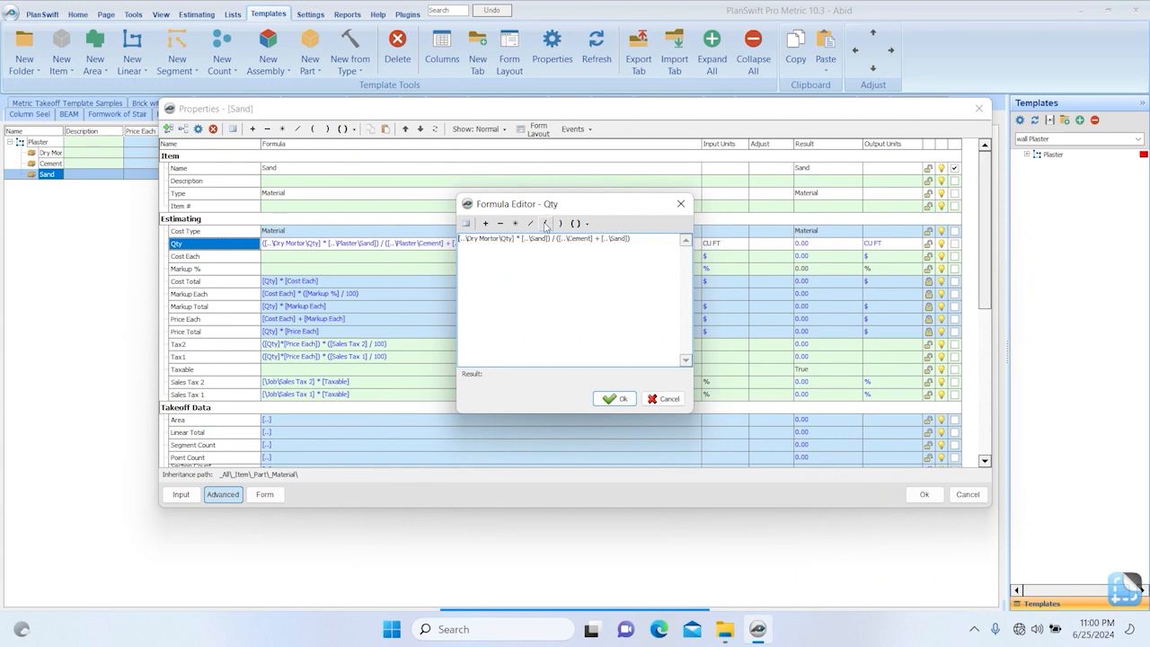
Step: Put an opening parenthesis at the start of the Sand Qty formula, accept it and save the Sand properties
left_click(545, 224)
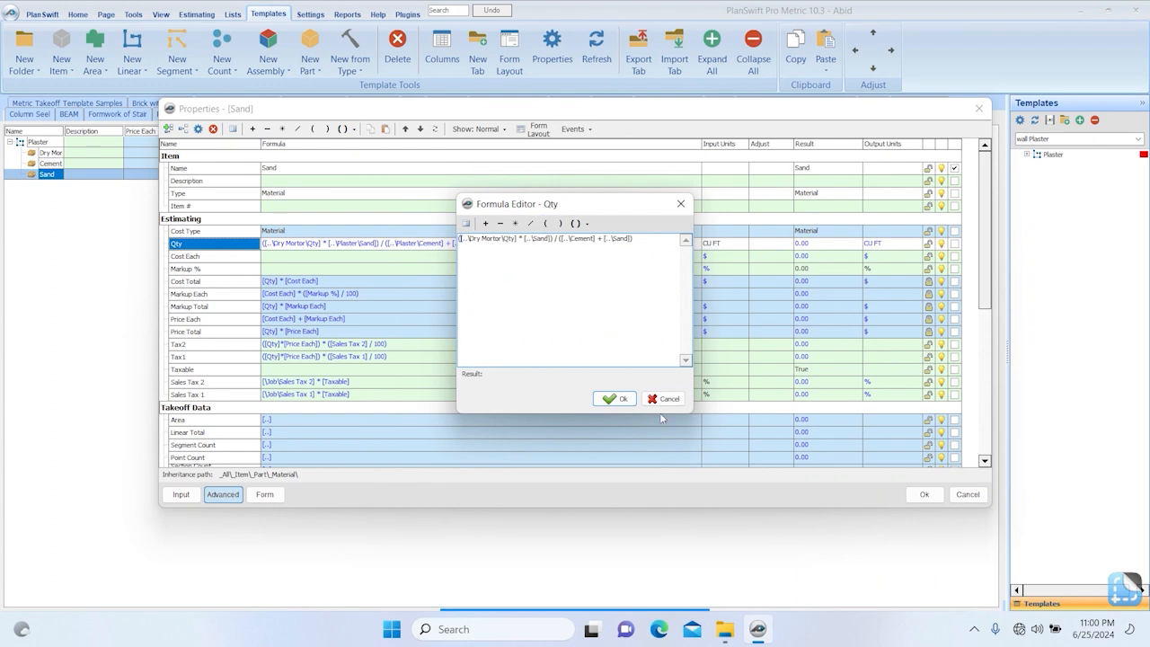
left_click(620, 399)
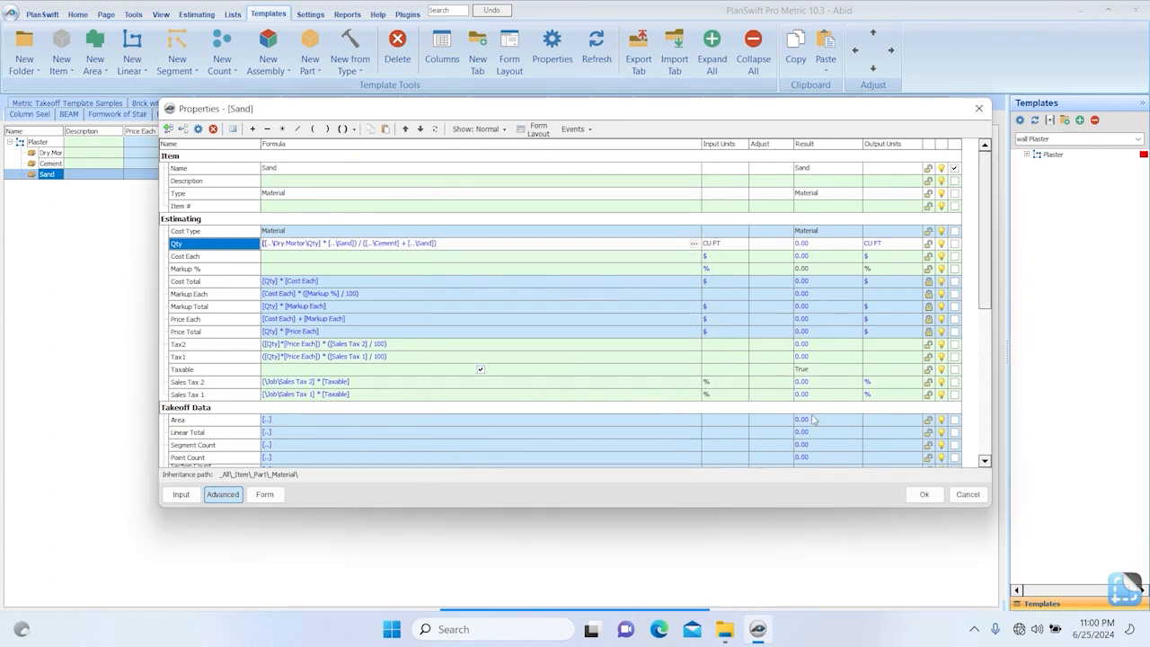
left_click(923, 494)
Step: Return to the plan and start a Plaster takeoff from the wall Plaster template with Cement 1, Sand 6 and no wall height
left_click(81, 14)
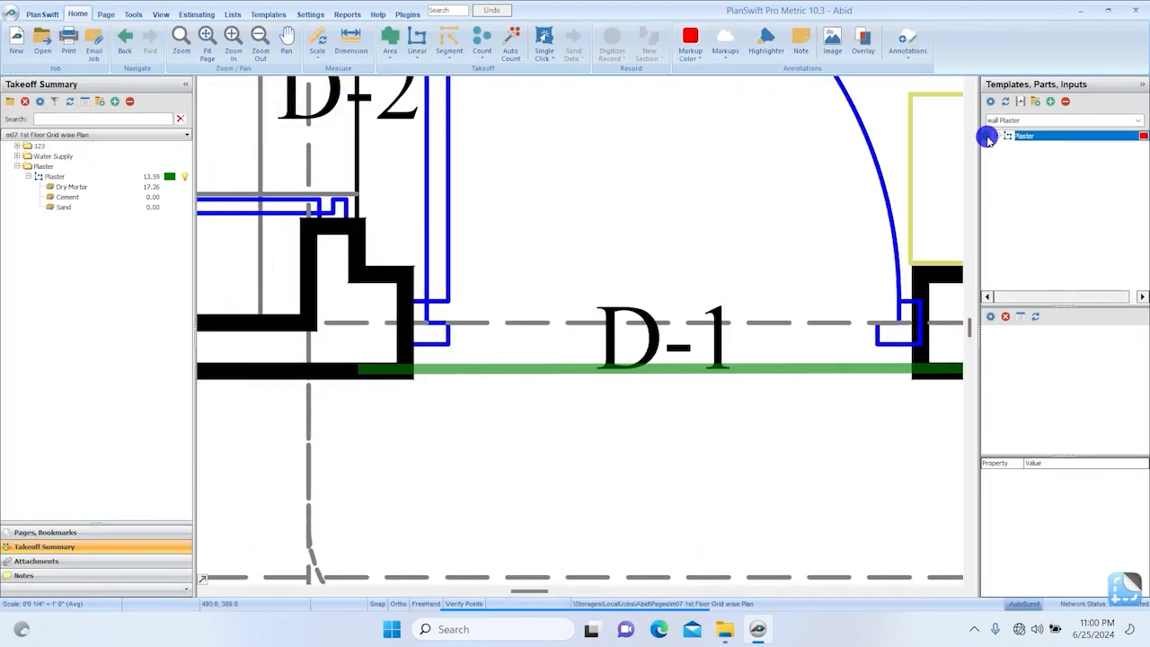
left_click(483, 259)
left_click(477, 285)
left_click(485, 309)
left_click(466, 329)
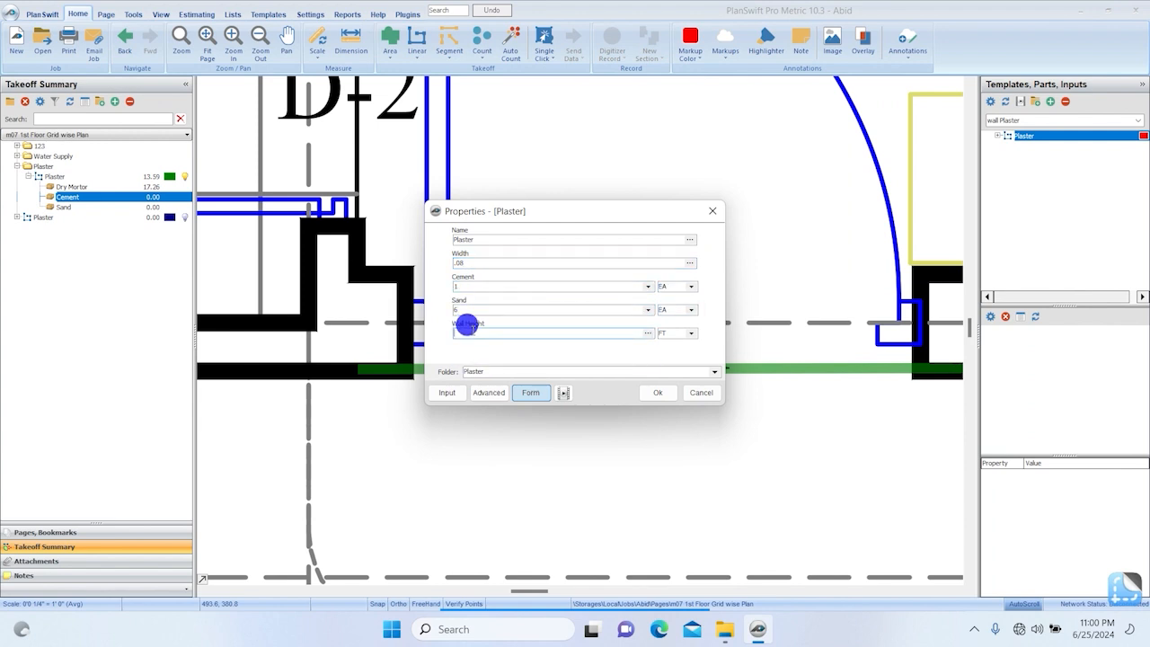
left_click(658, 392)
Step: Trace the plaster line along the outer wall face from the corner near D-2 to the corner near W-3 and stop recording
left_click(391, 372)
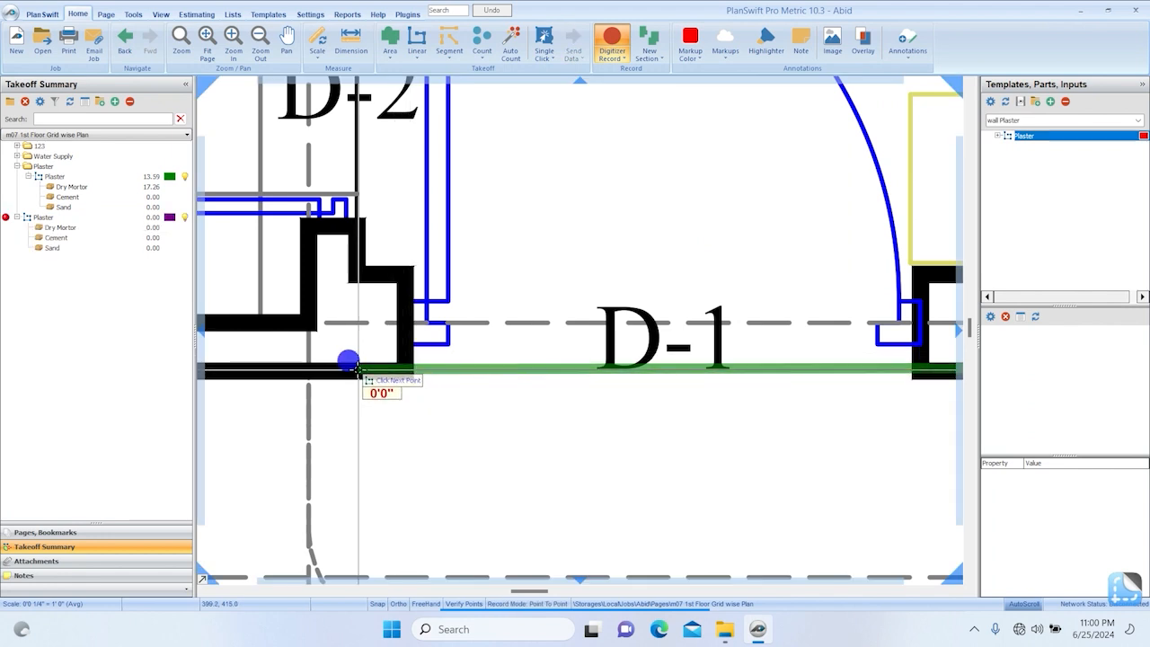
scroll(346, 375, "down", 3)
scroll(353, 387, "up", 5)
scroll(346, 377, "down", 5)
scroll(708, 375, "up", 8)
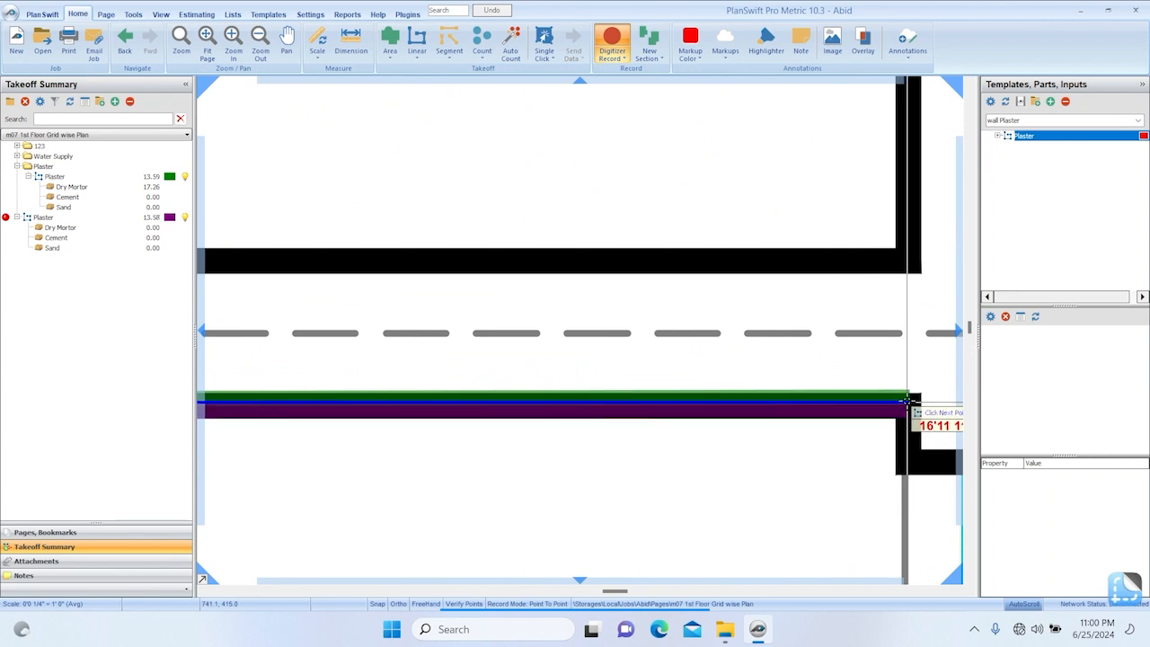
left_click(905, 395)
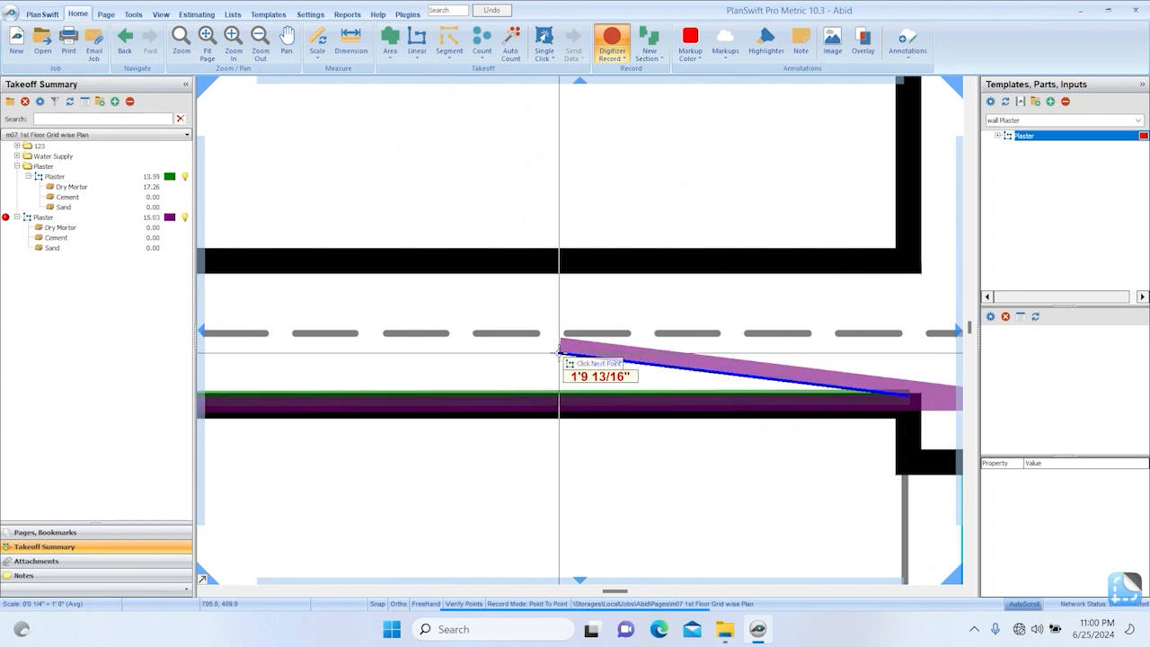
key("Escape")
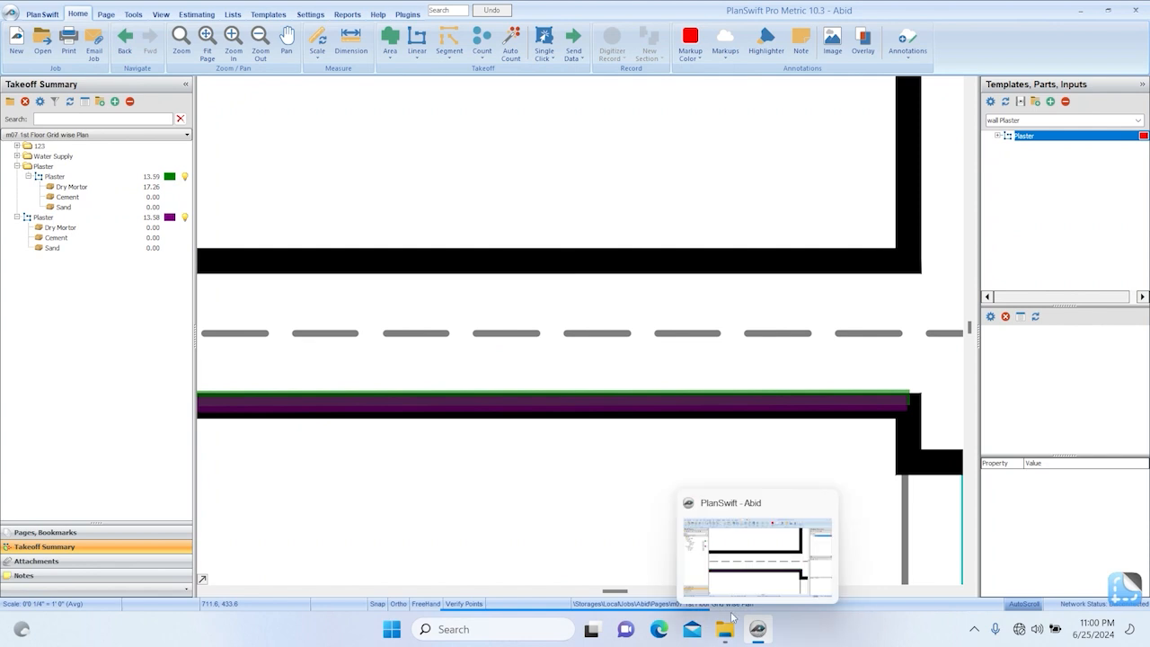
mouse_move(698, 609)
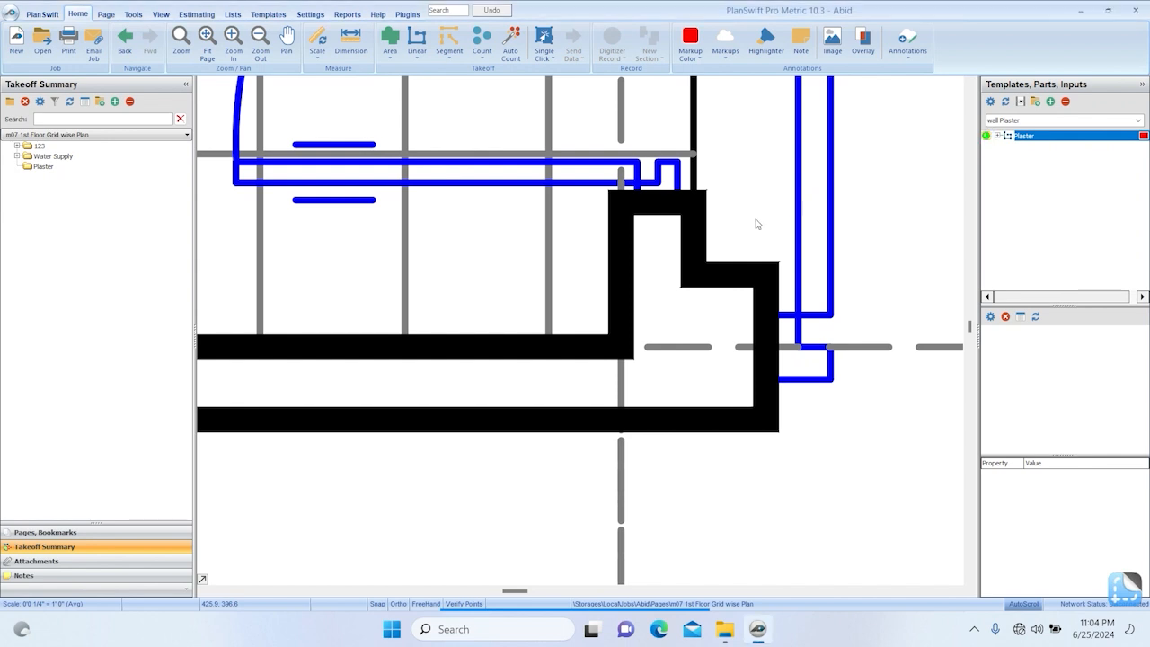
Step: Start a new Plaster takeoff from the wall Plaster template with Cement 1, Sand 6 and a Wall Height of 10 FT
left_click(532, 267)
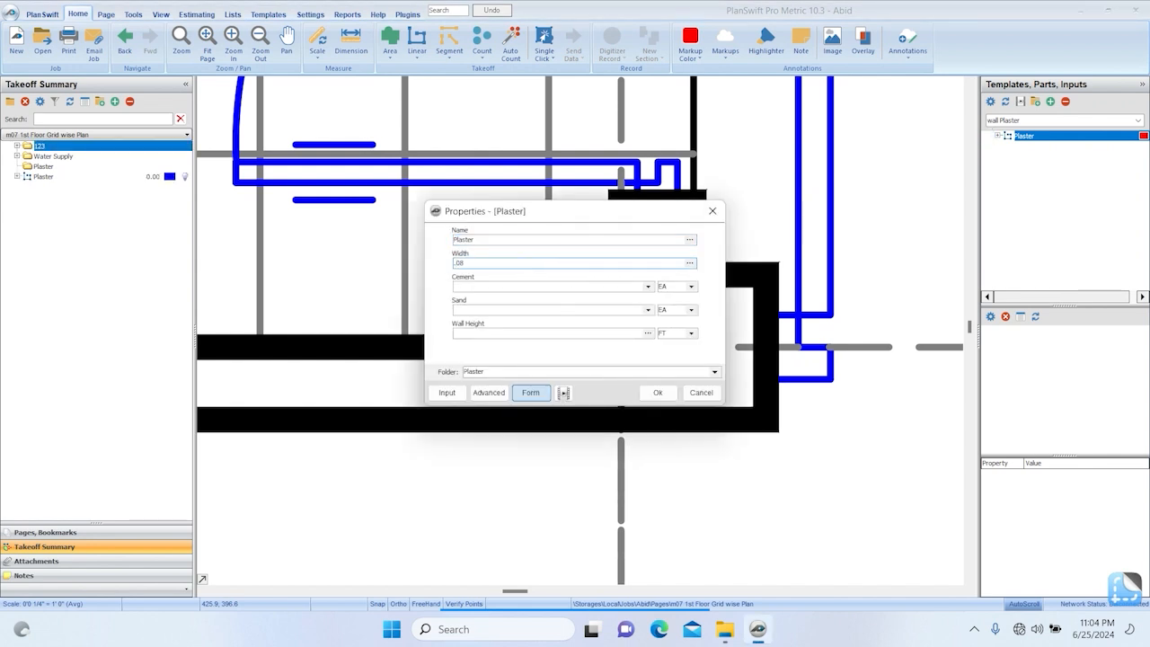
left_click(508, 291)
type("1")
left_click(507, 293)
key("Tab")
type("6")
key("Tab")
key("Tab")
type("1")
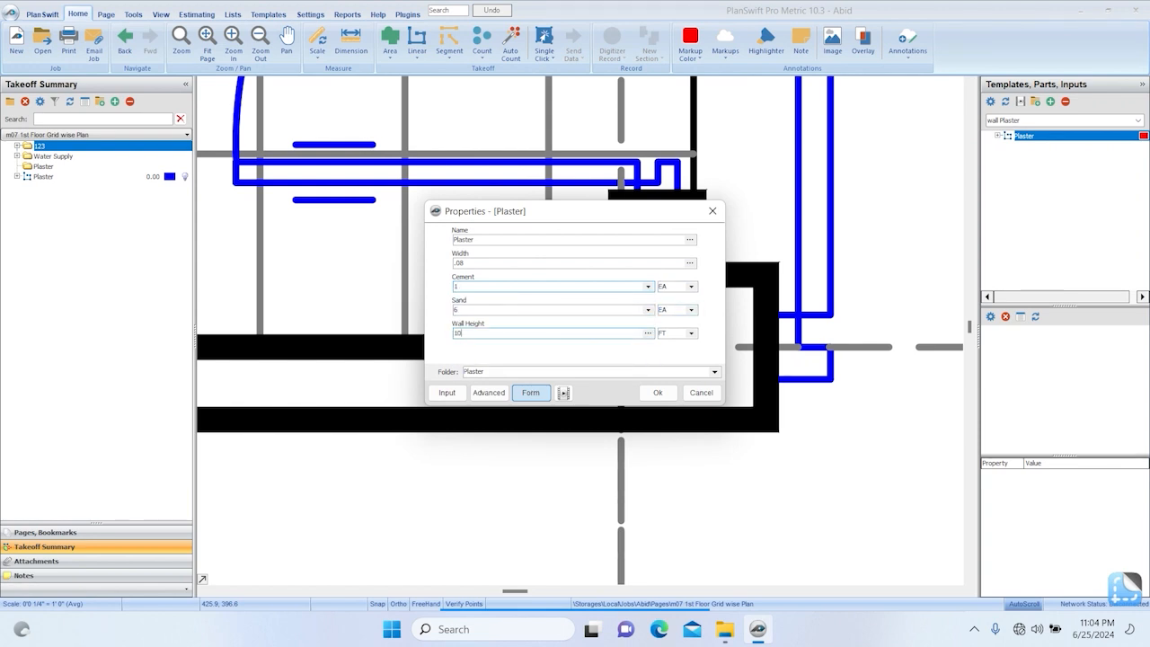
type("0")
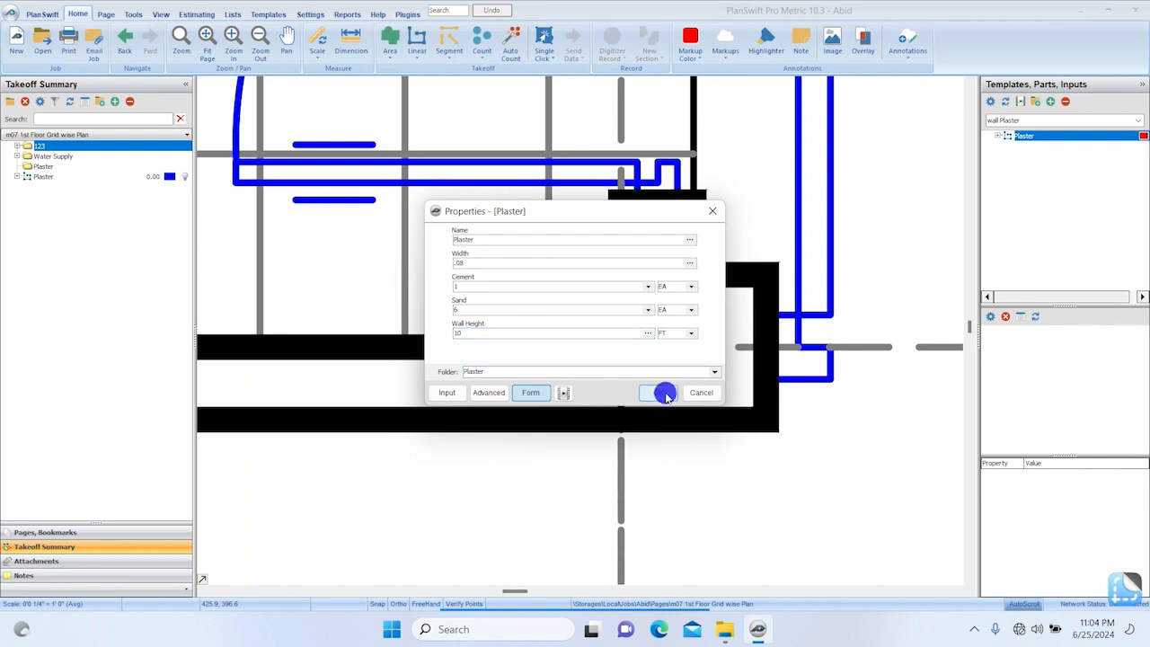
left_click(658, 392)
Step: Trace a plaster line about 17 ft long on the wall through D-1 and W-2, from the W-3 corner to the D-2 corner, and stop recording
left_click(611, 337)
scroll(616, 340, "down", 5)
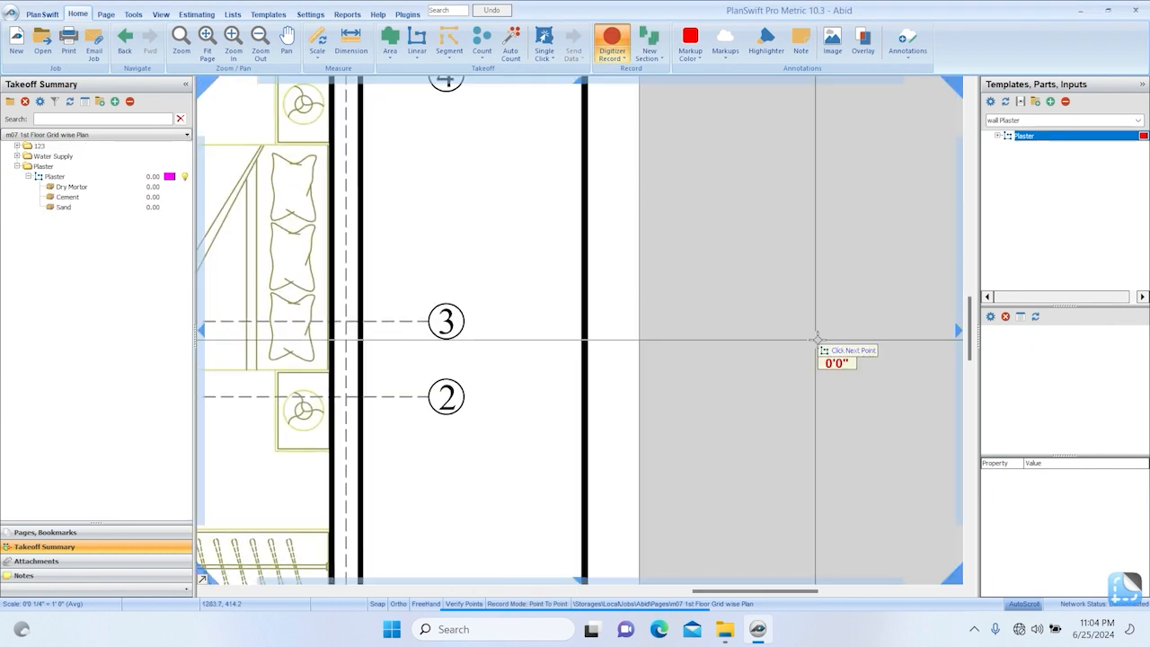
left_click_drag(496, 385, 706, 339)
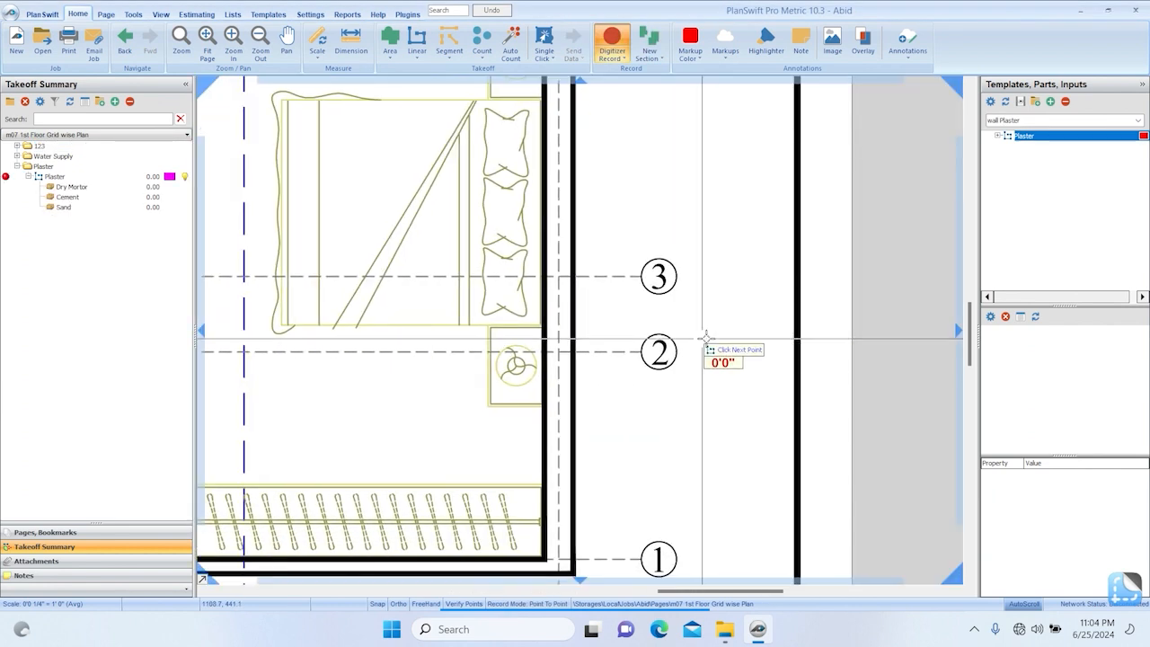
scroll(707, 338, "down", 2)
scroll(404, 316, "up", 1)
scroll(408, 316, "up", 3)
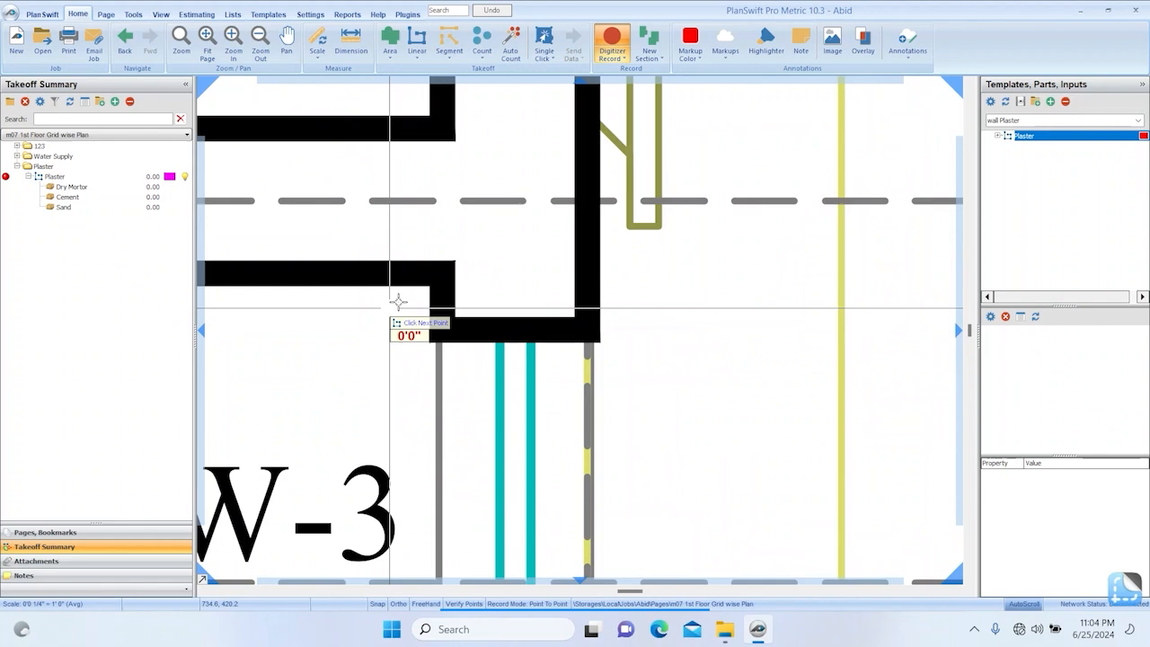
left_click(440, 270)
scroll(439, 271, "down", 5)
scroll(422, 273, "down", 2)
scroll(292, 266, "up", 6)
left_click_drag(244, 306, 681, 434)
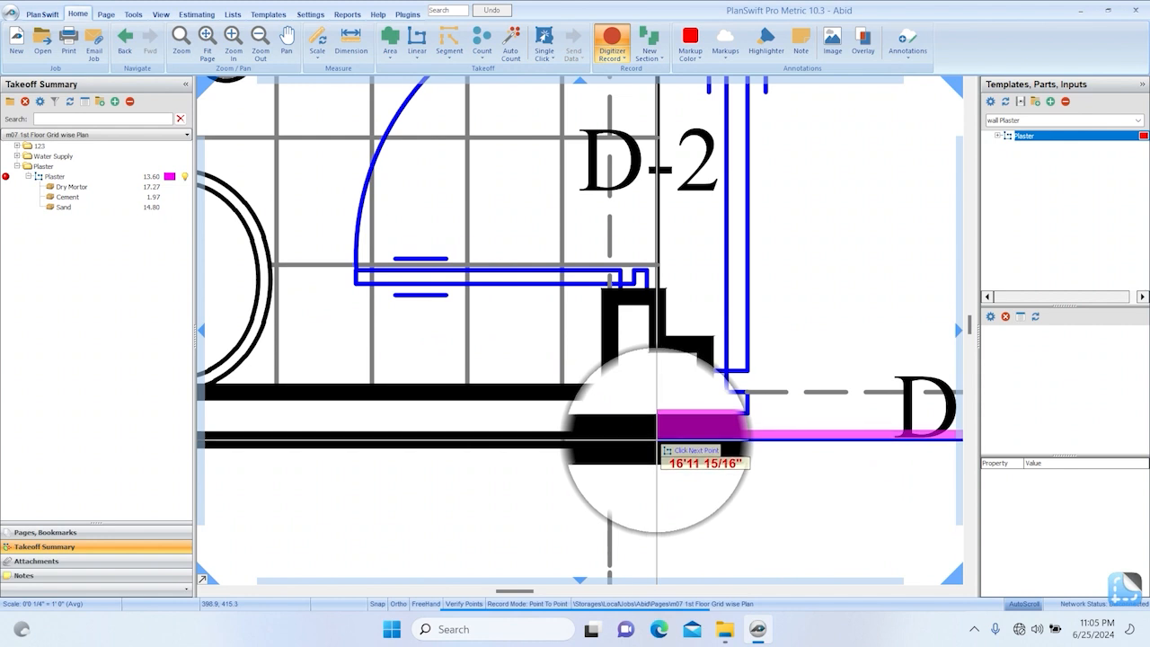
left_click(656, 440)
right_click(550, 380)
left_click(579, 387)
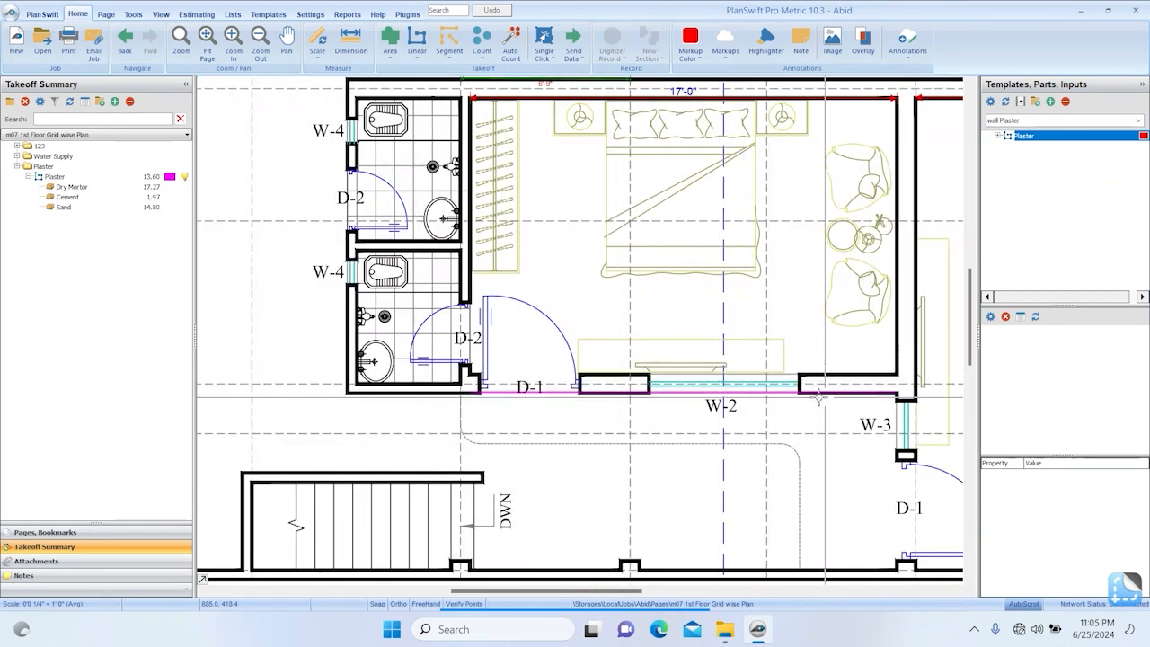
left_click(137, 188)
left_click(108, 177)
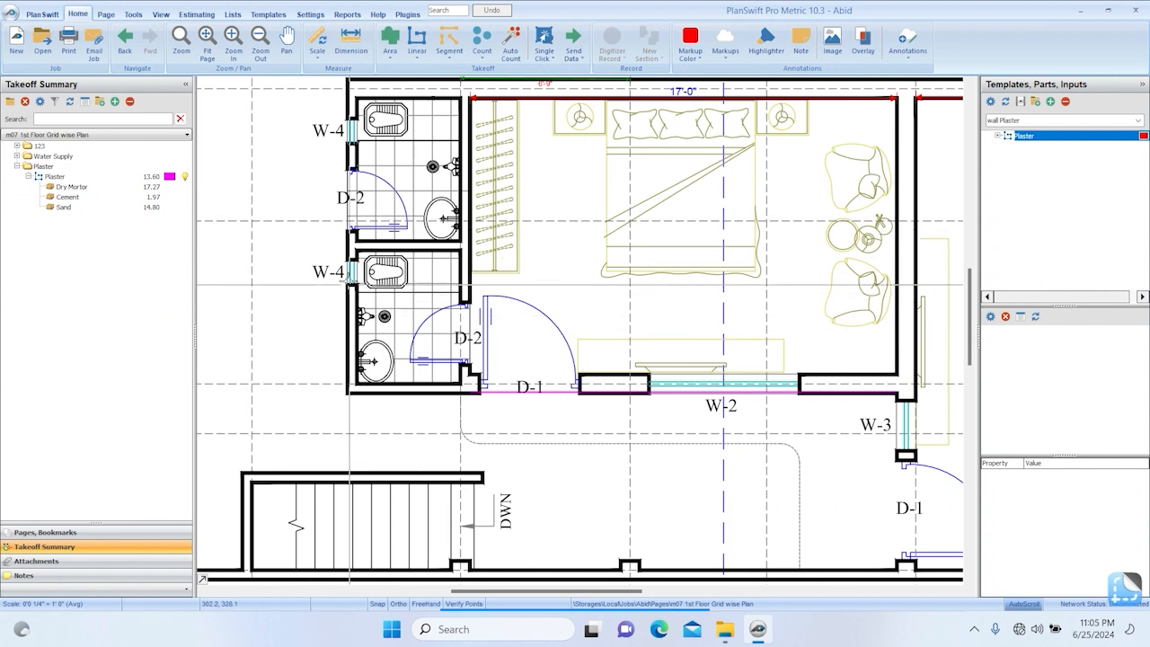
scroll(481, 259, "down", 2)
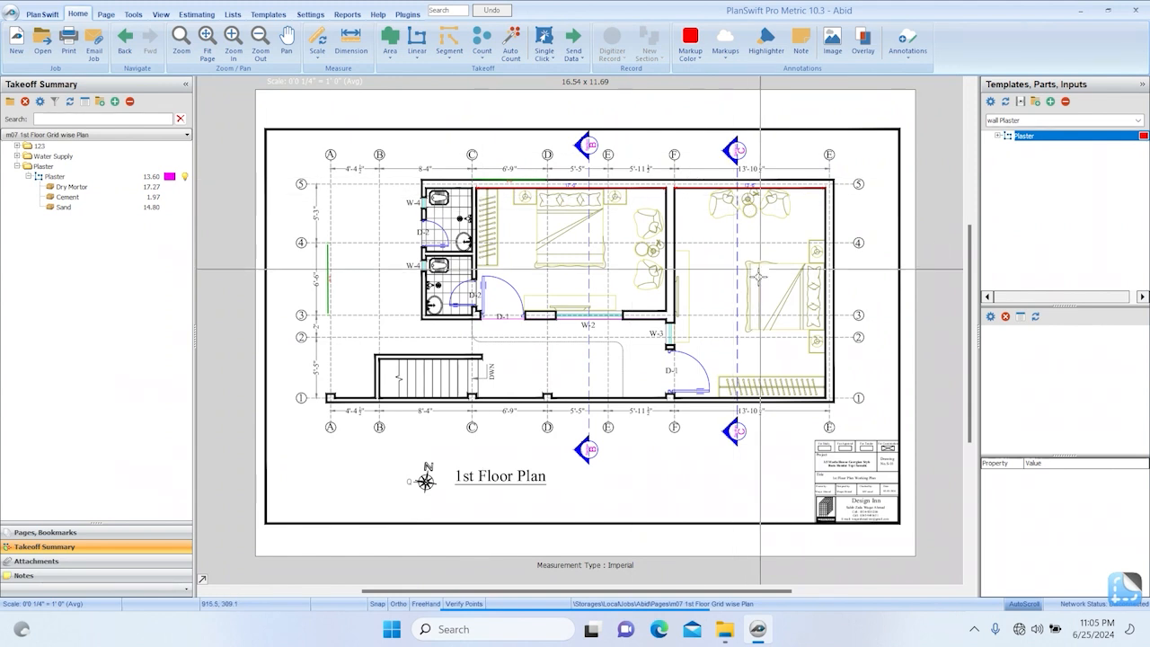